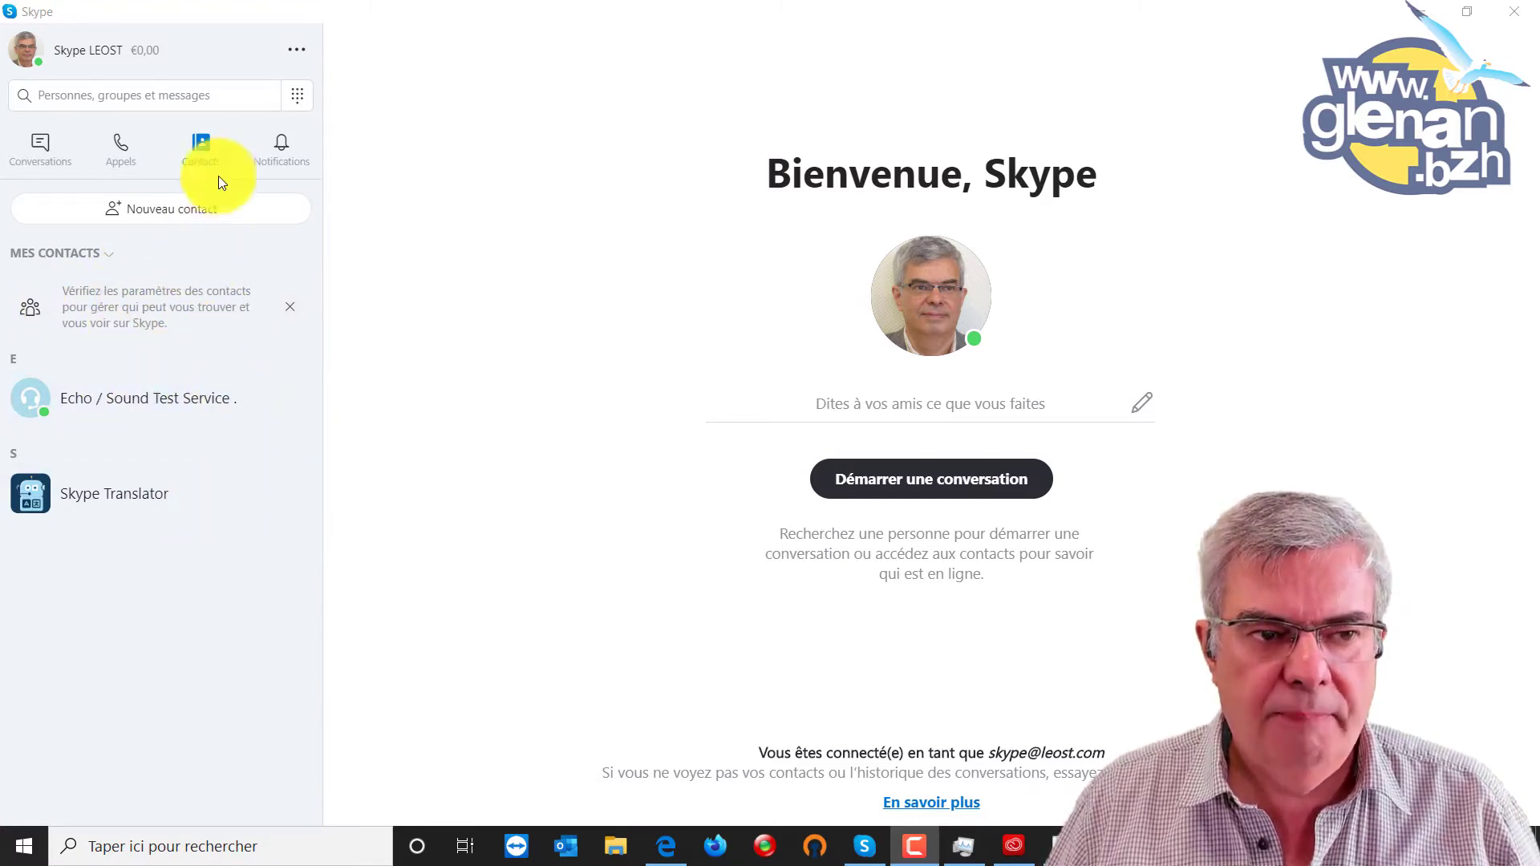
Search the people directory for the new contact's full name to list matching accounts.
click(170, 209)
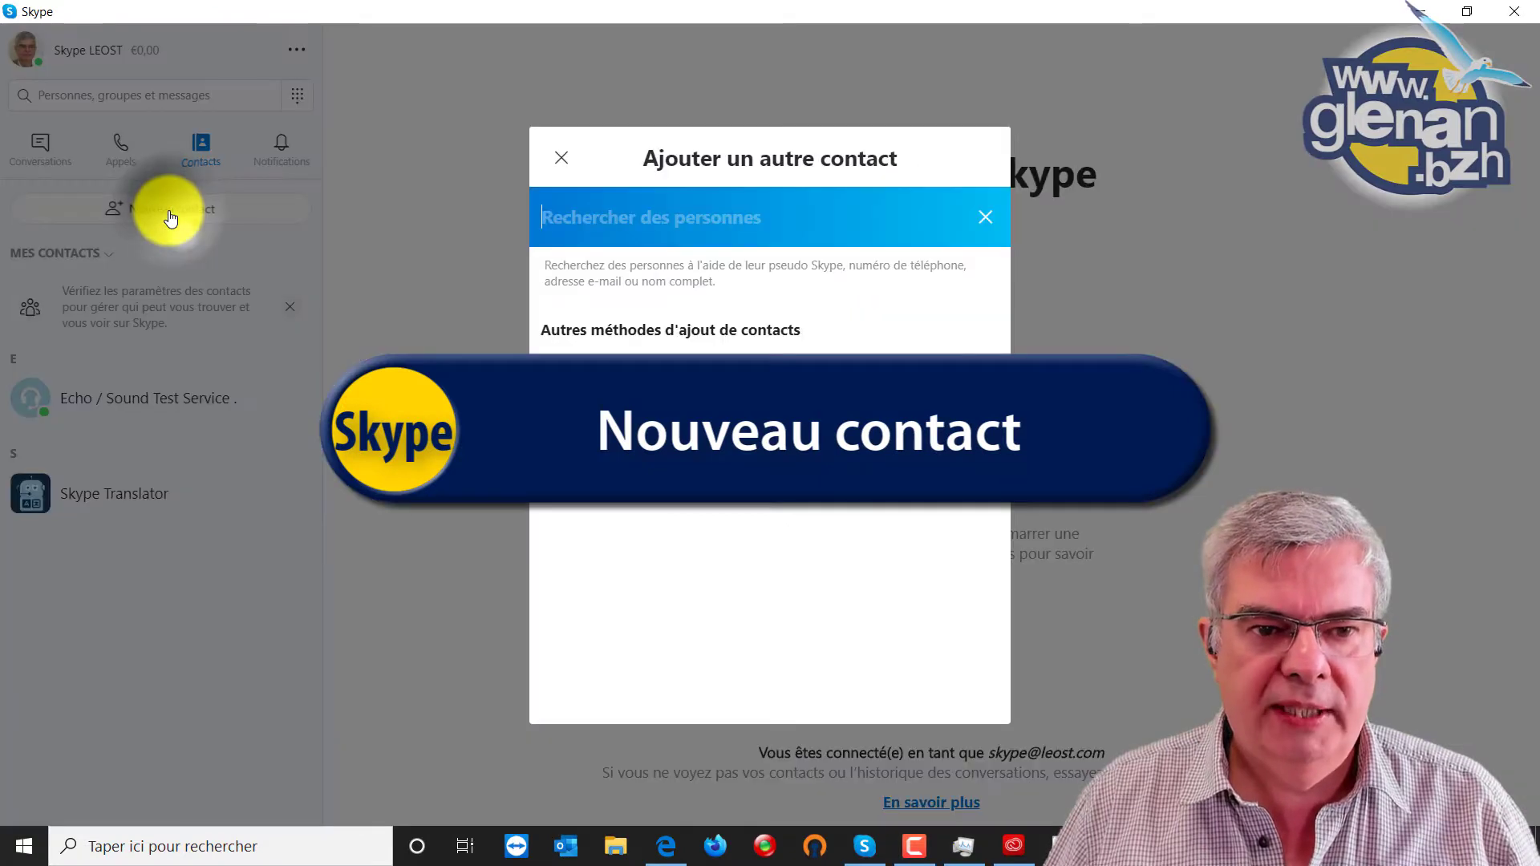
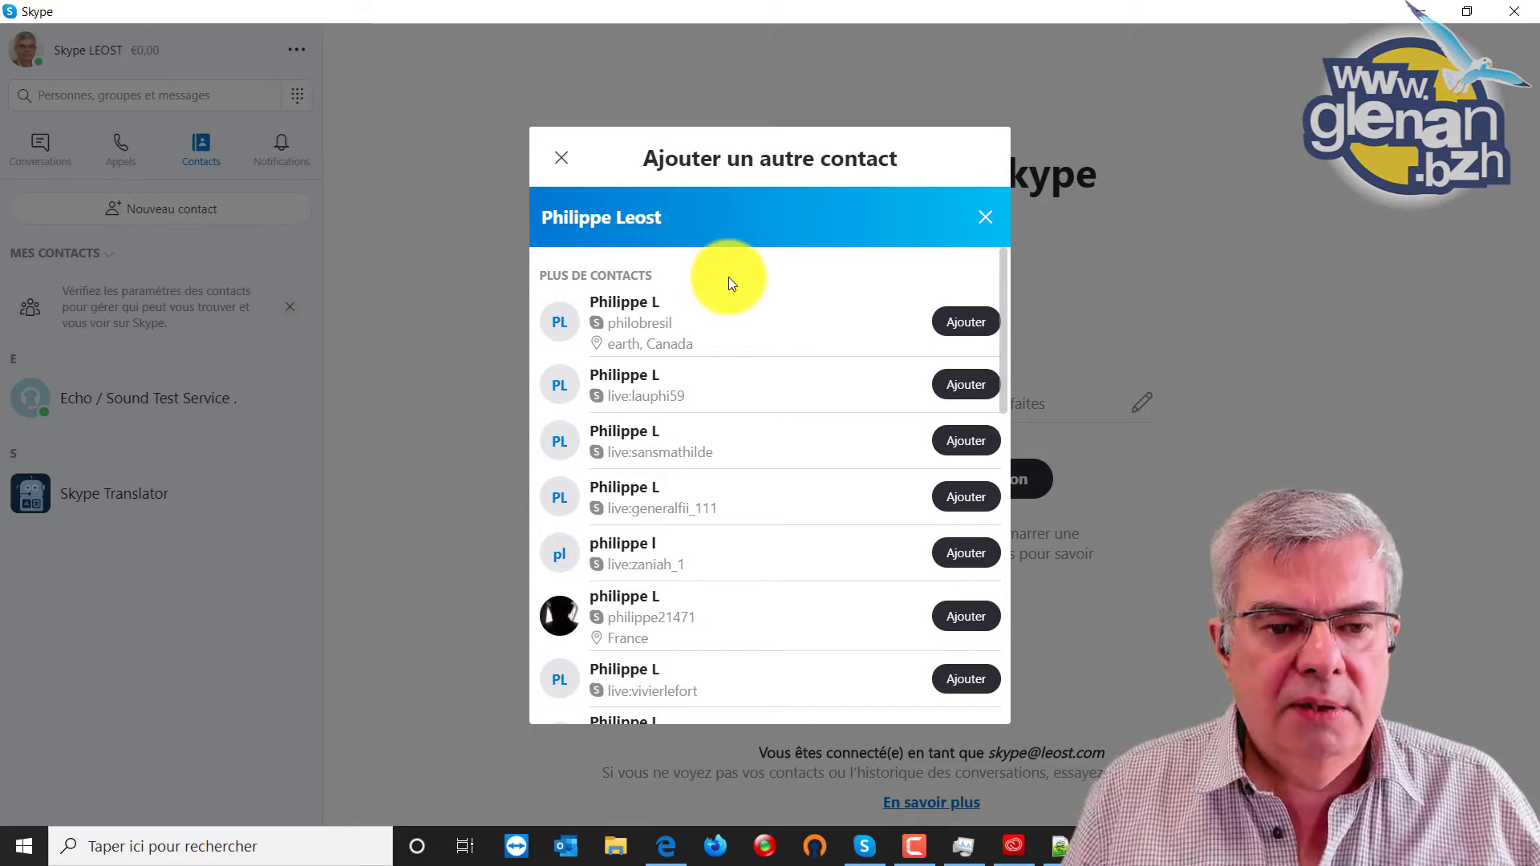
click(784, 218)
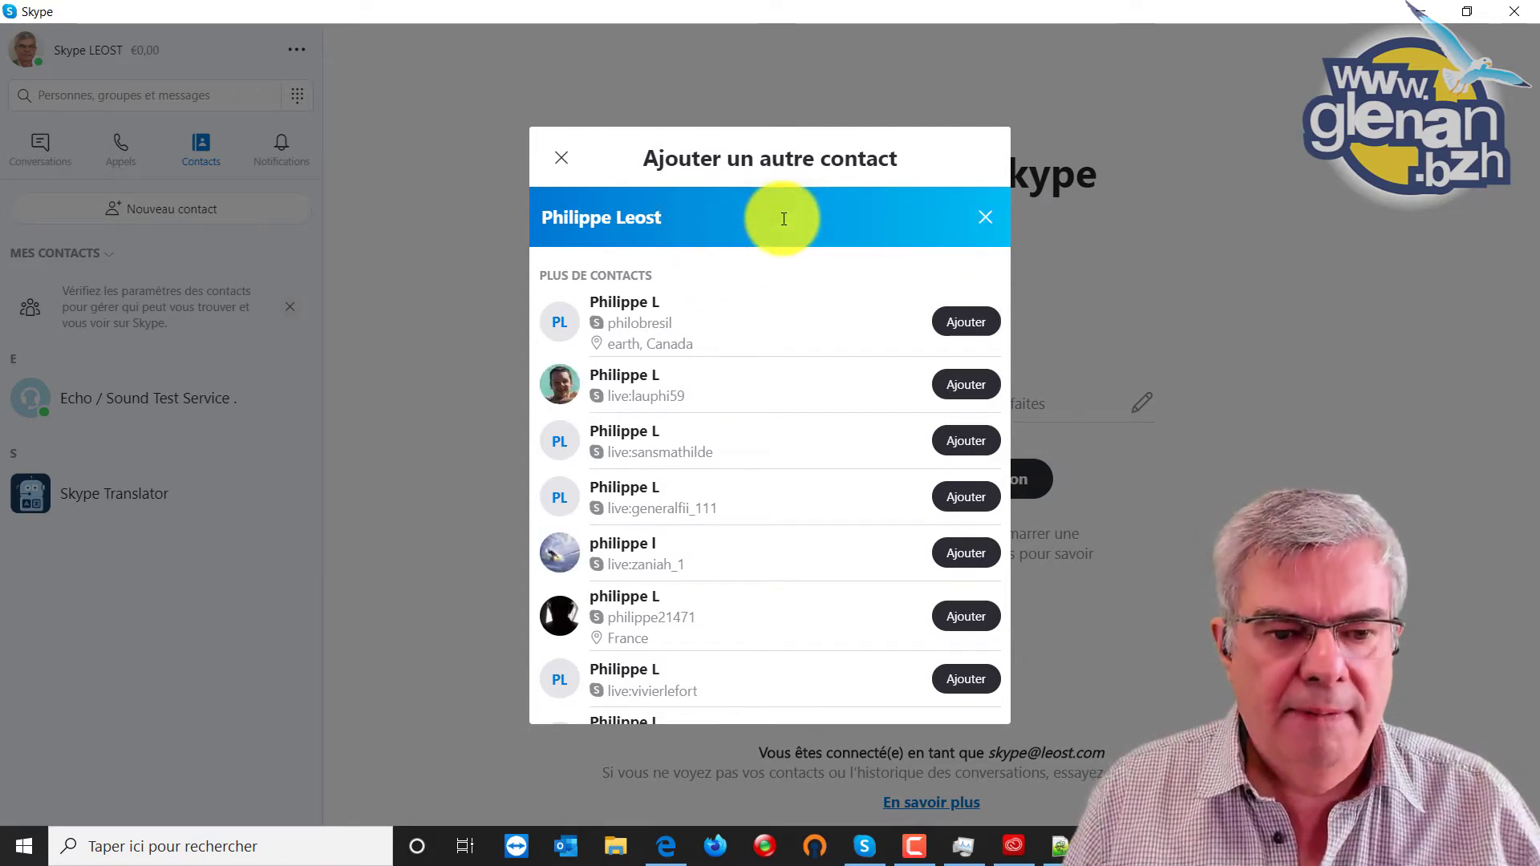
key(Return)
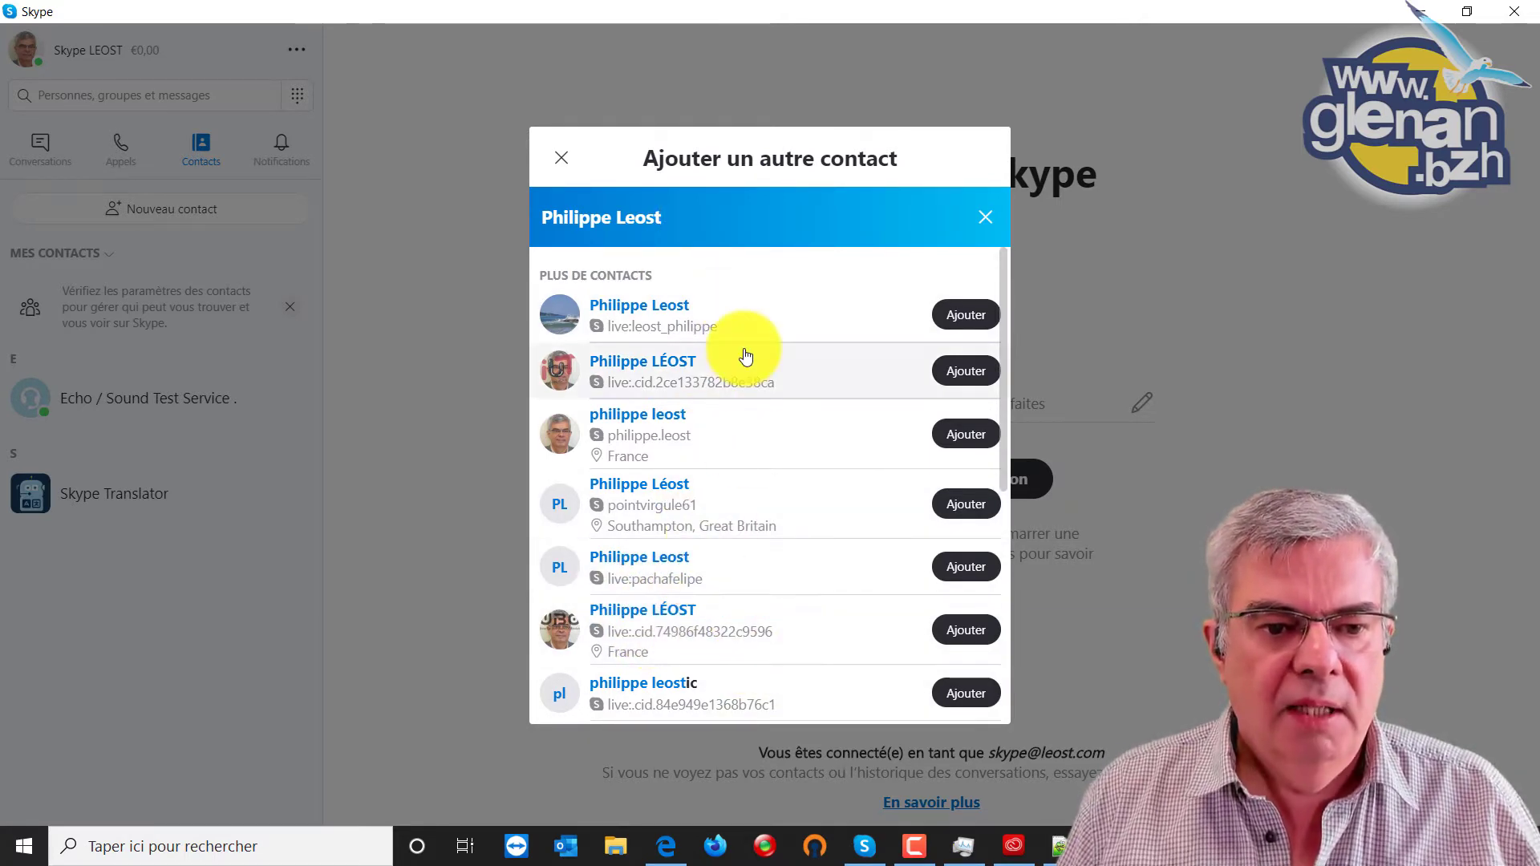
Add the second match and another matching account as contacts, then close the add-contact search.
click(960, 374)
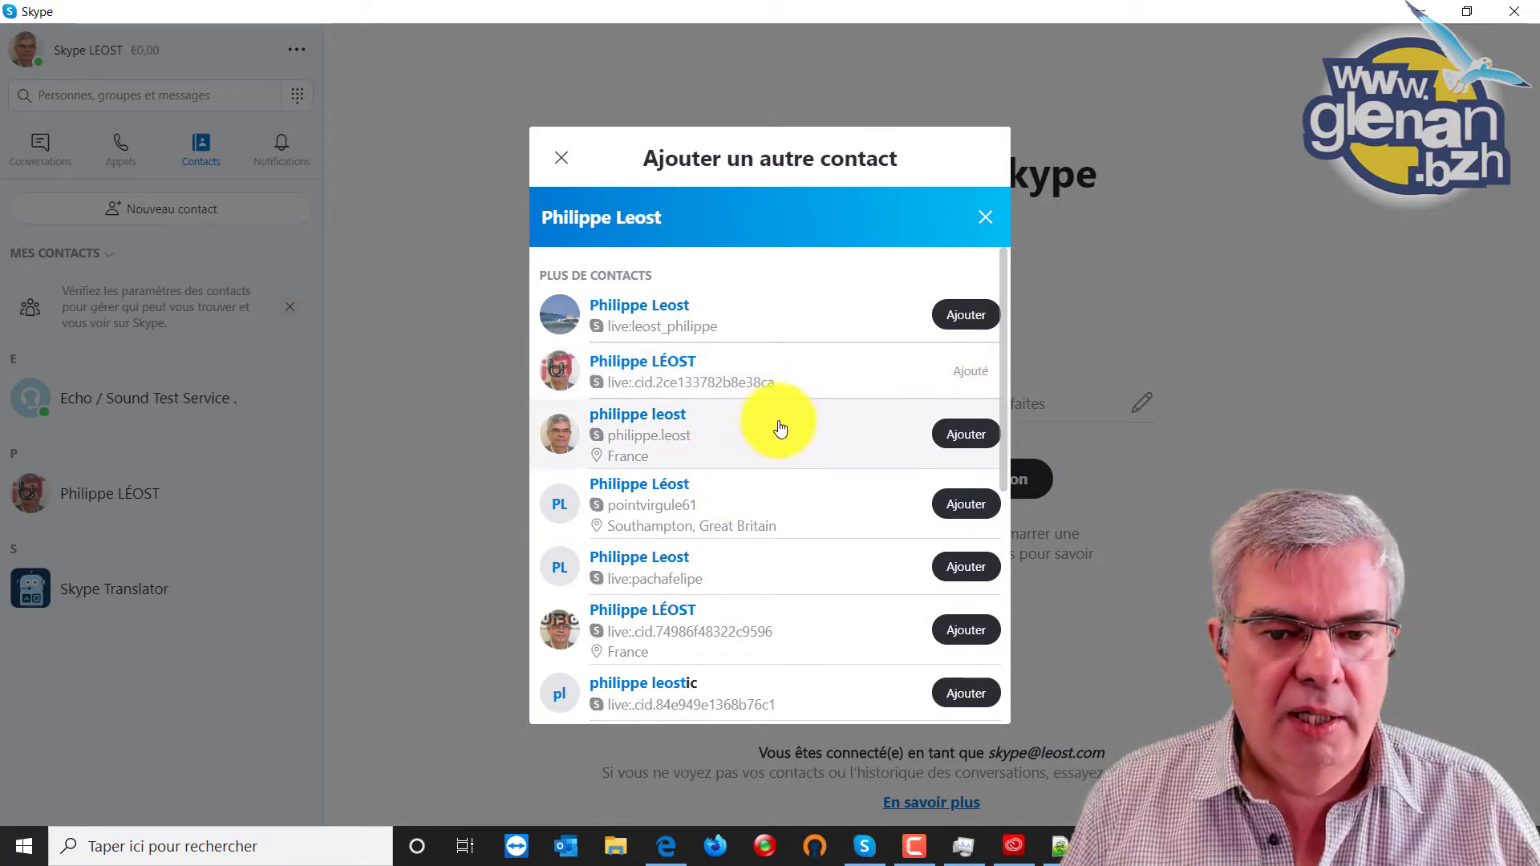
click(739, 631)
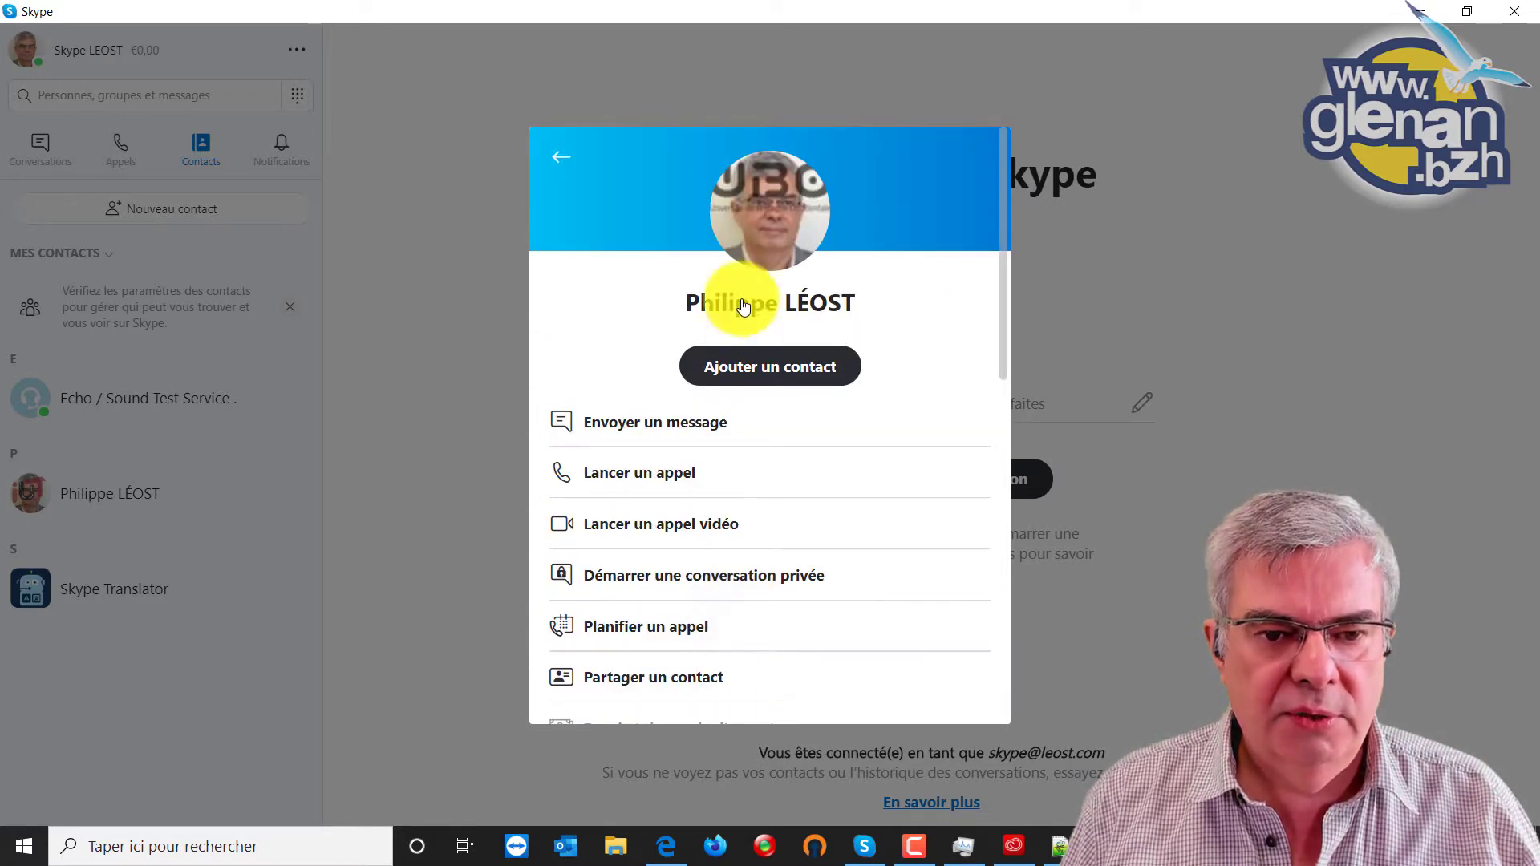
click(776, 375)
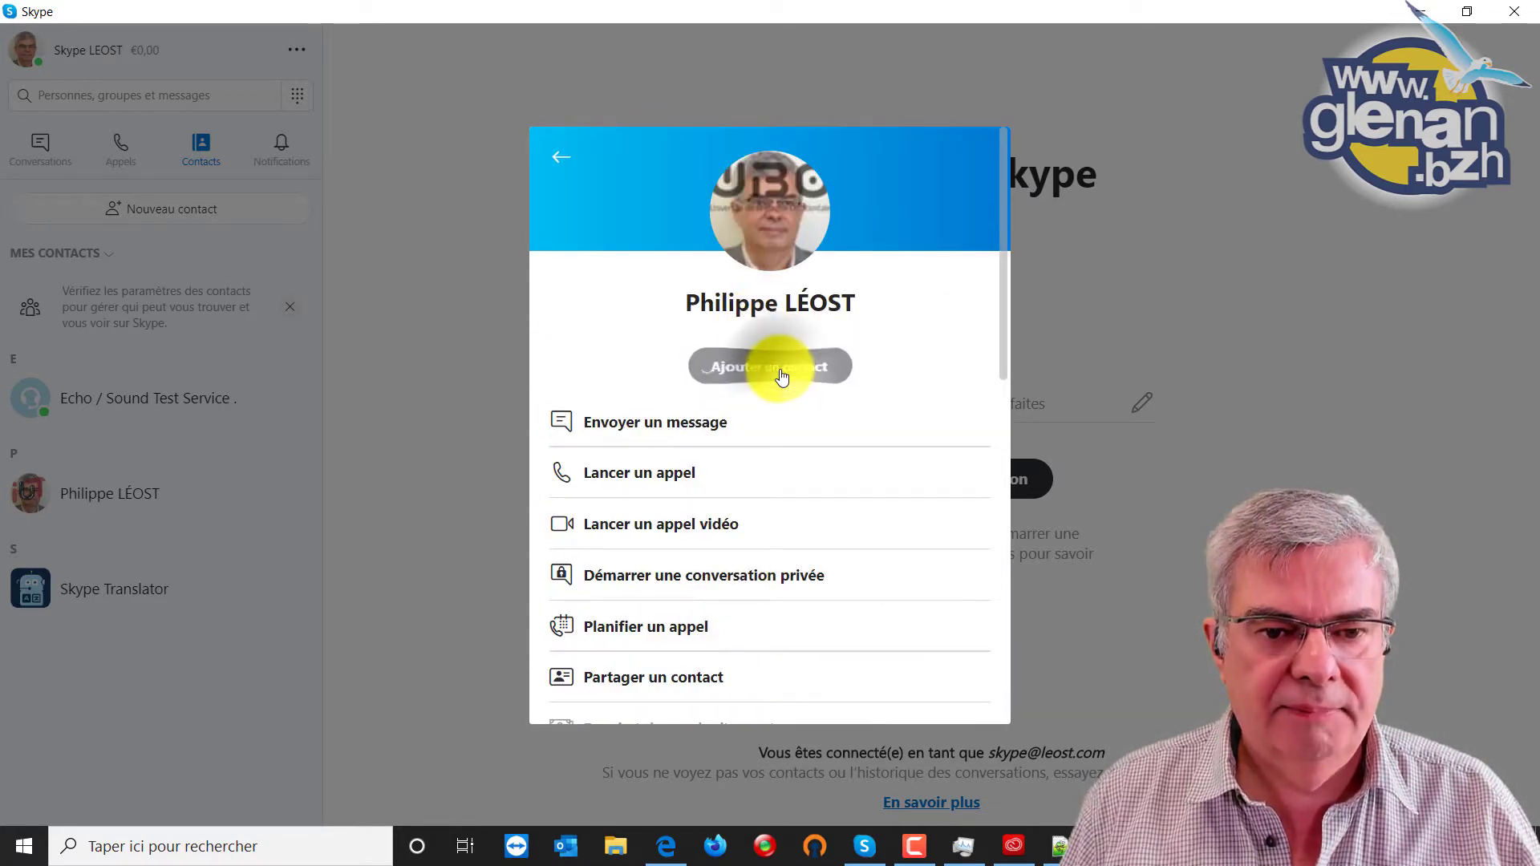
click(560, 165)
click(560, 164)
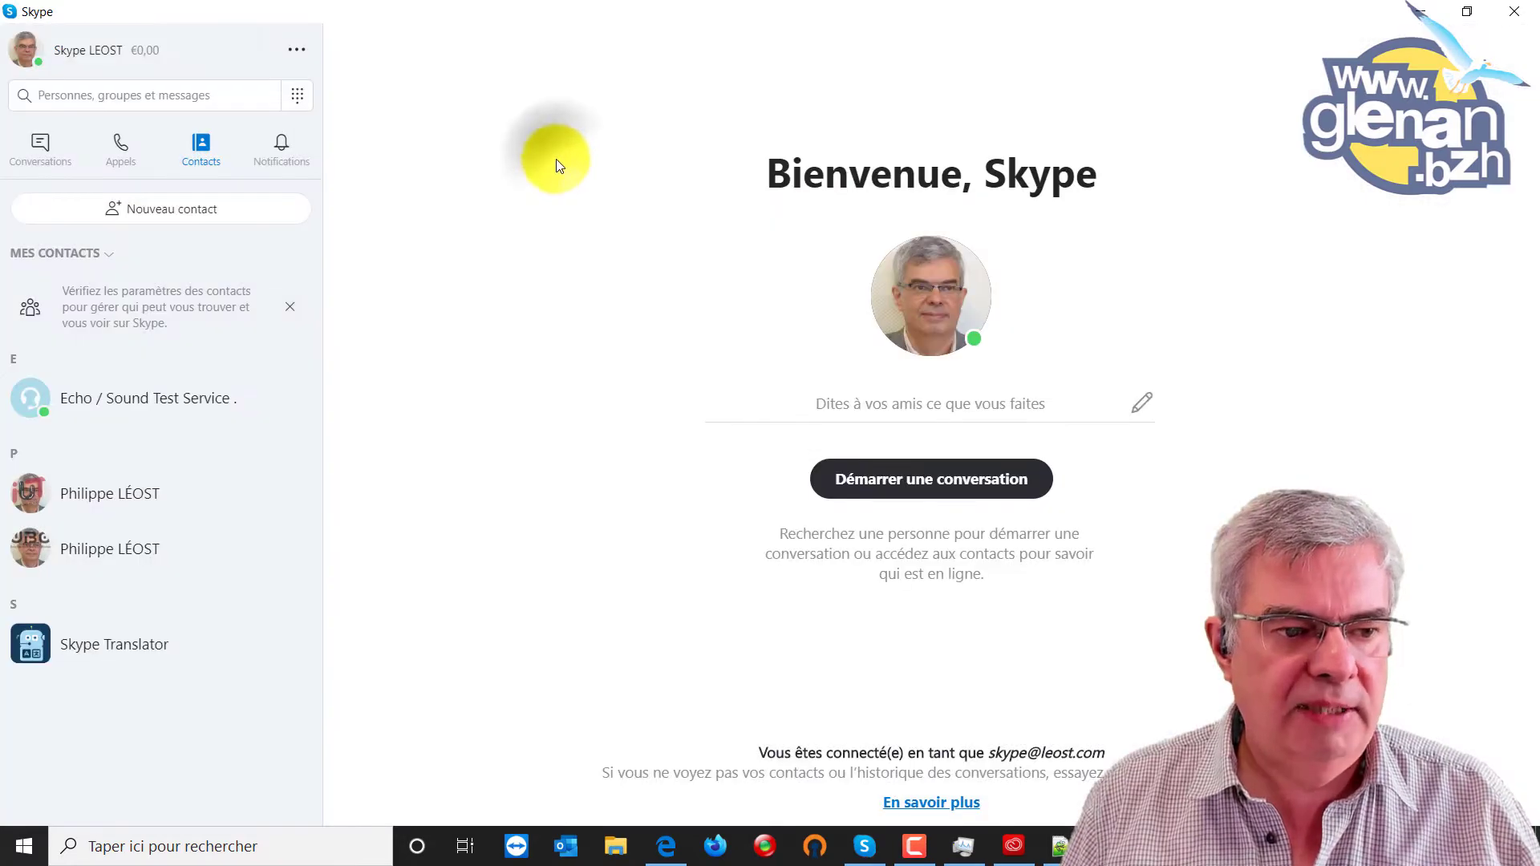
Send the newly added contact a wave greeting and the message 'comment va !'.
click(131, 494)
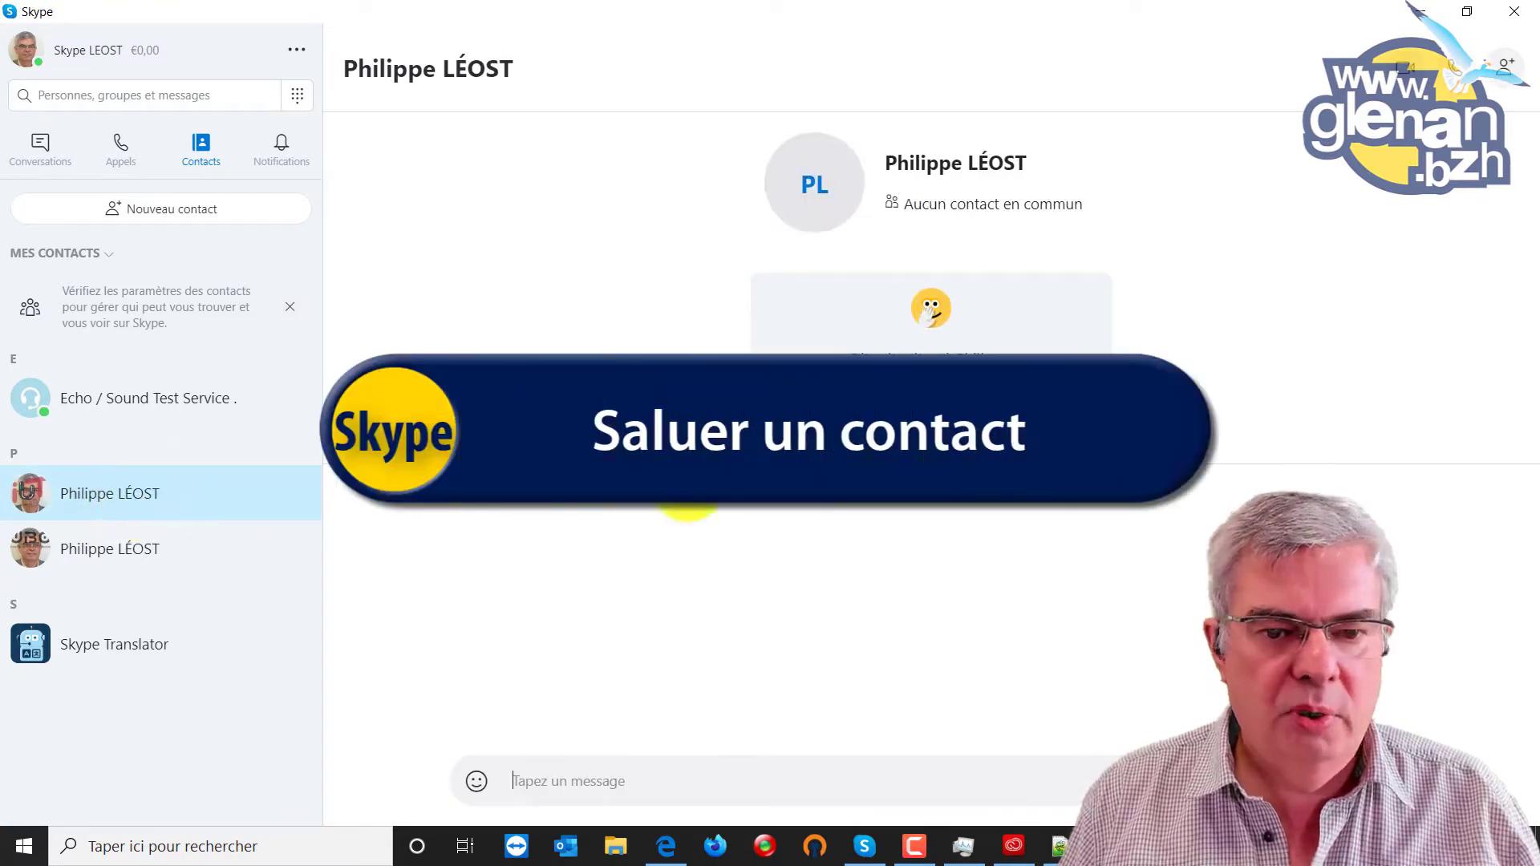
click(919, 317)
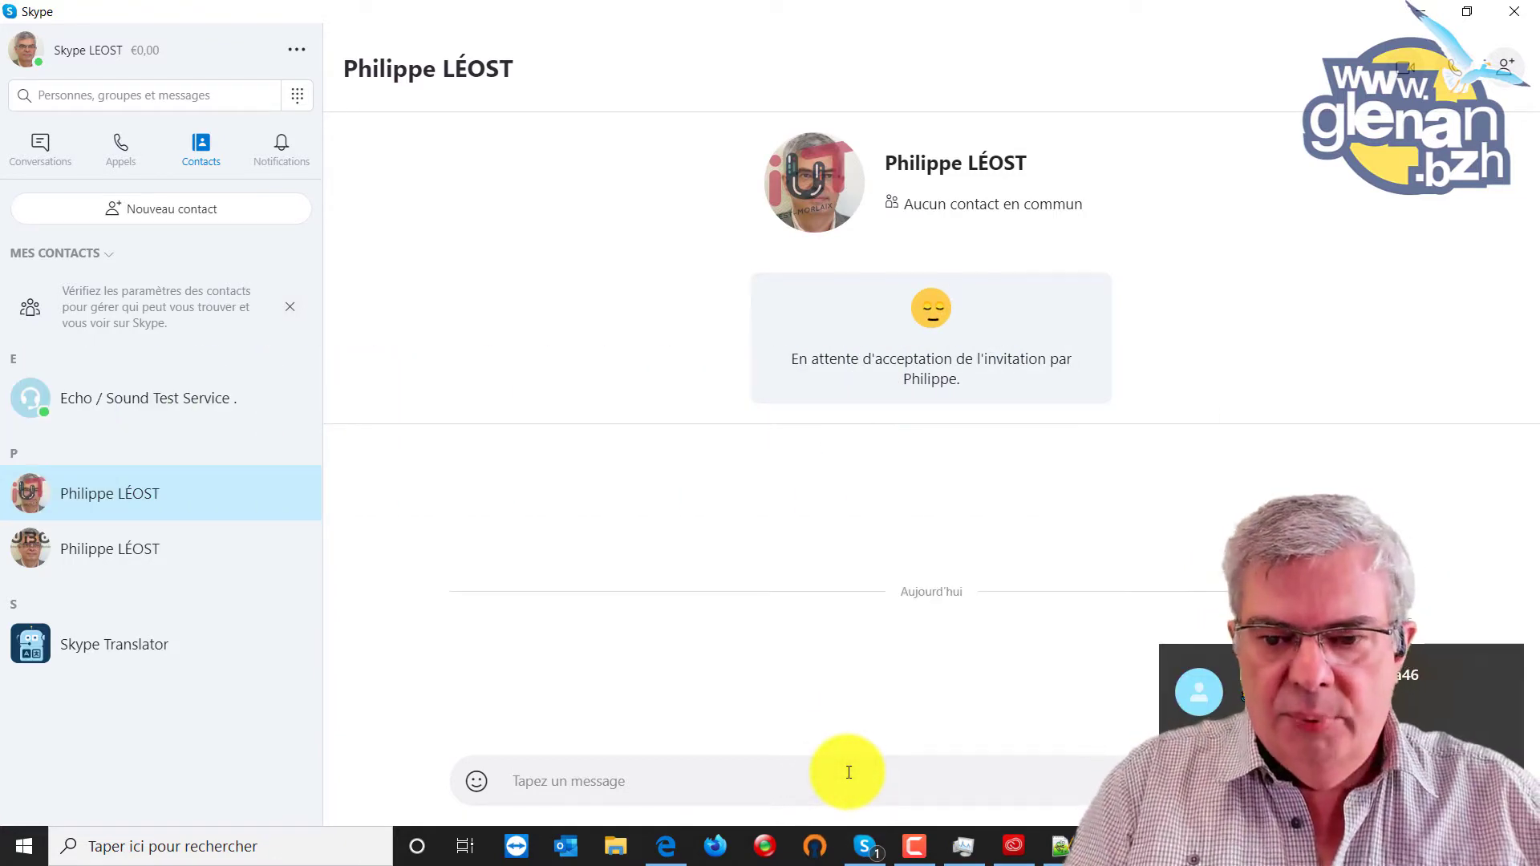
text(comm)
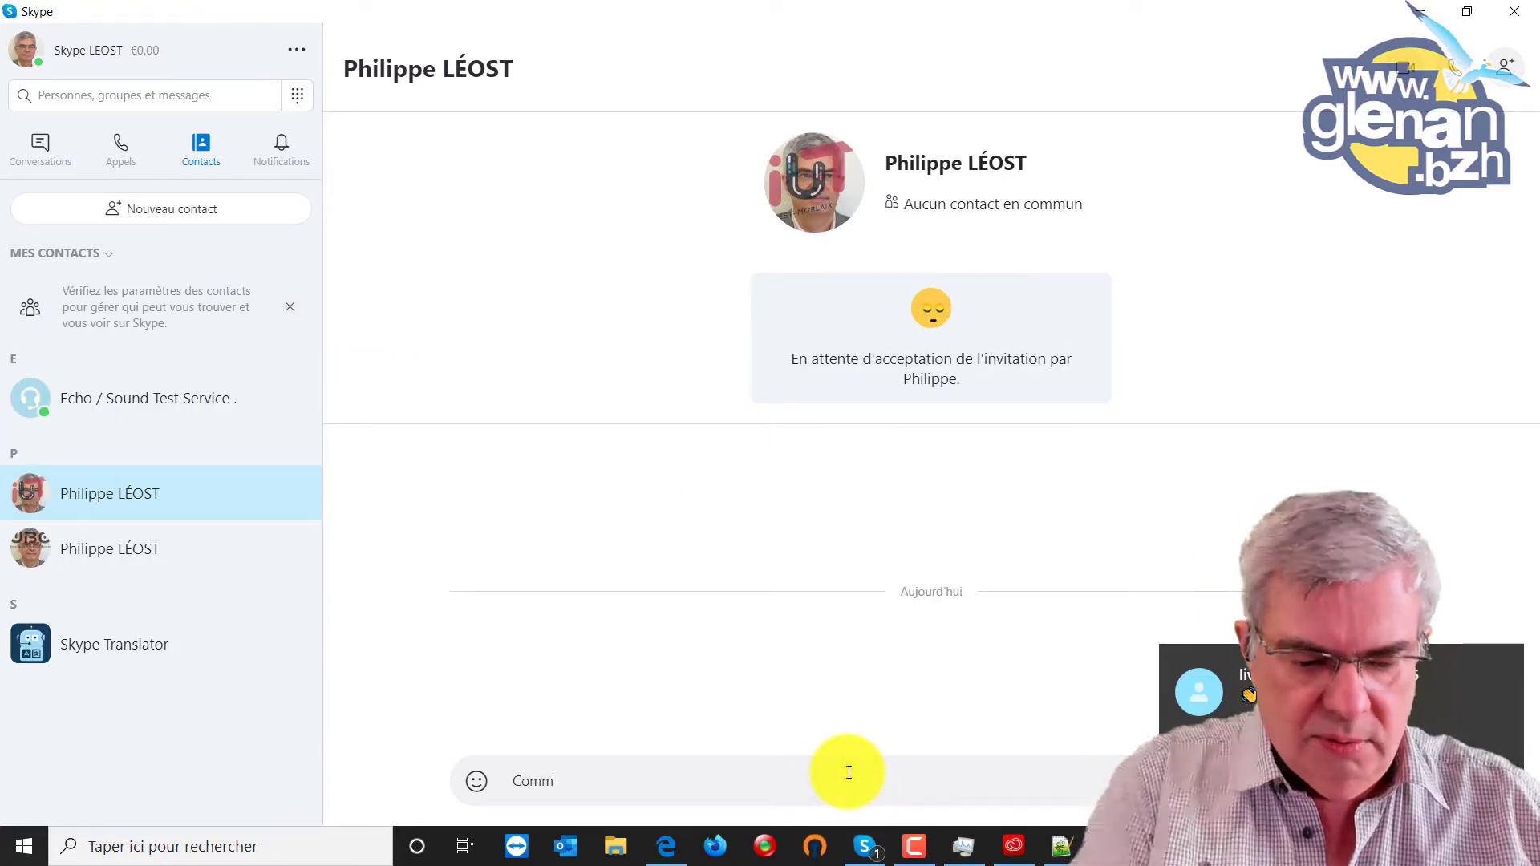
text(ent va )
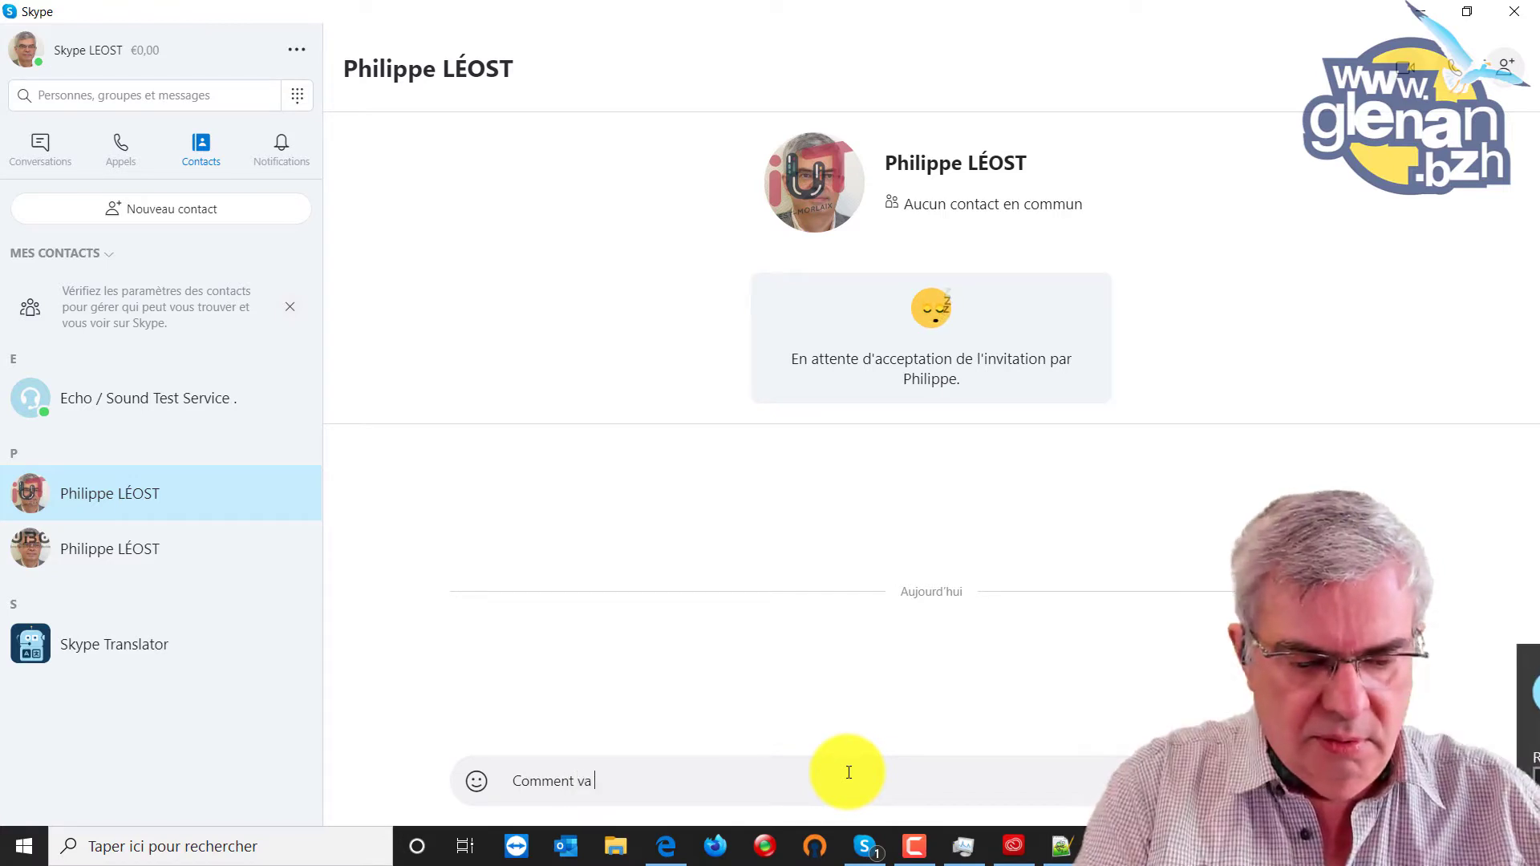
text(!)
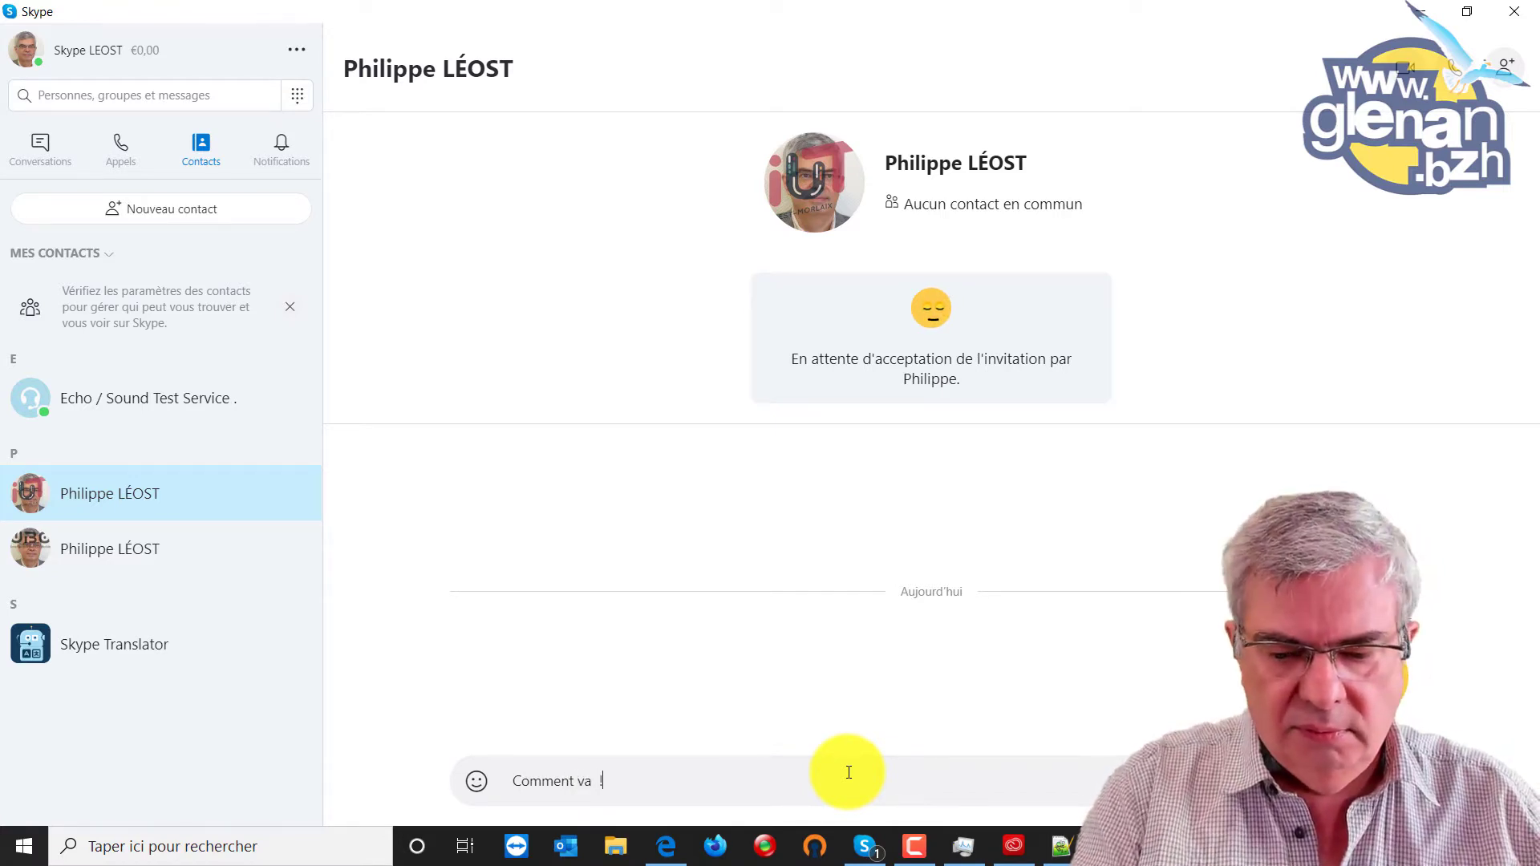
key(Return)
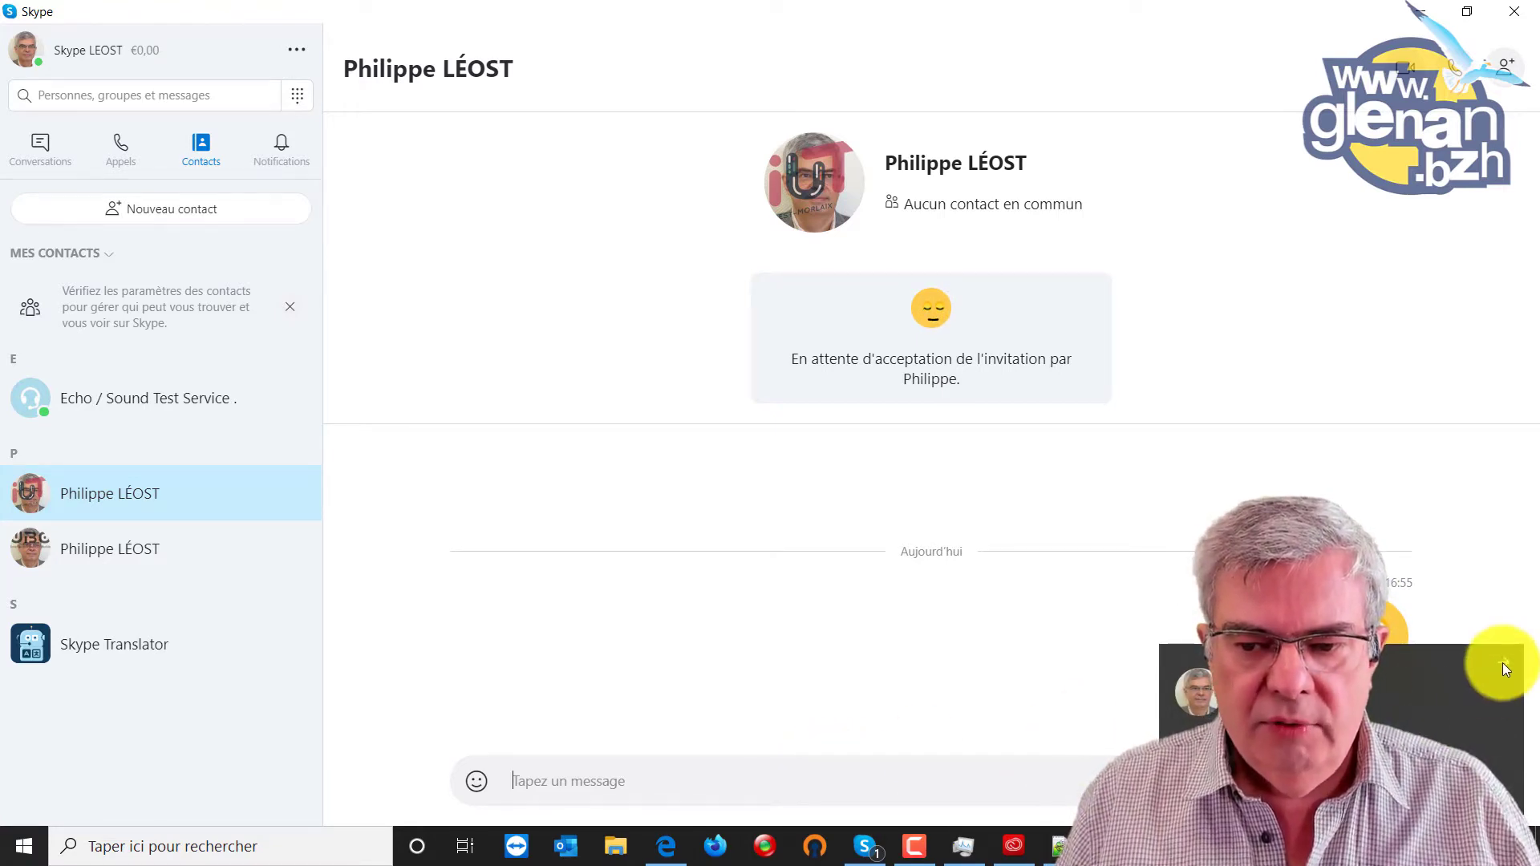
click(901, 777)
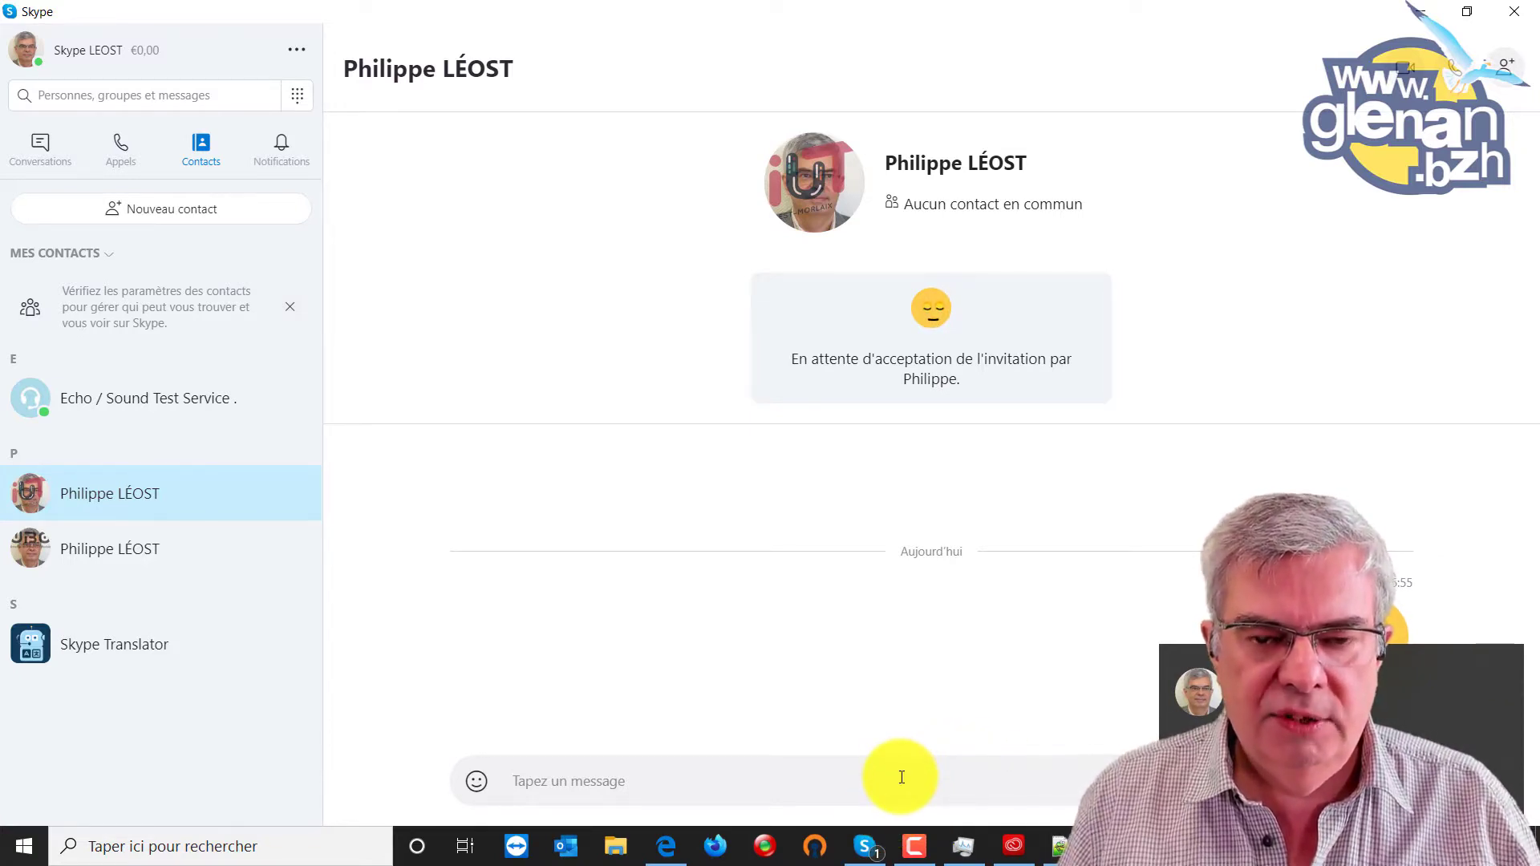
Tile the two Skype windows left and right, with the left window showing its contacts list.
click(1460, 15)
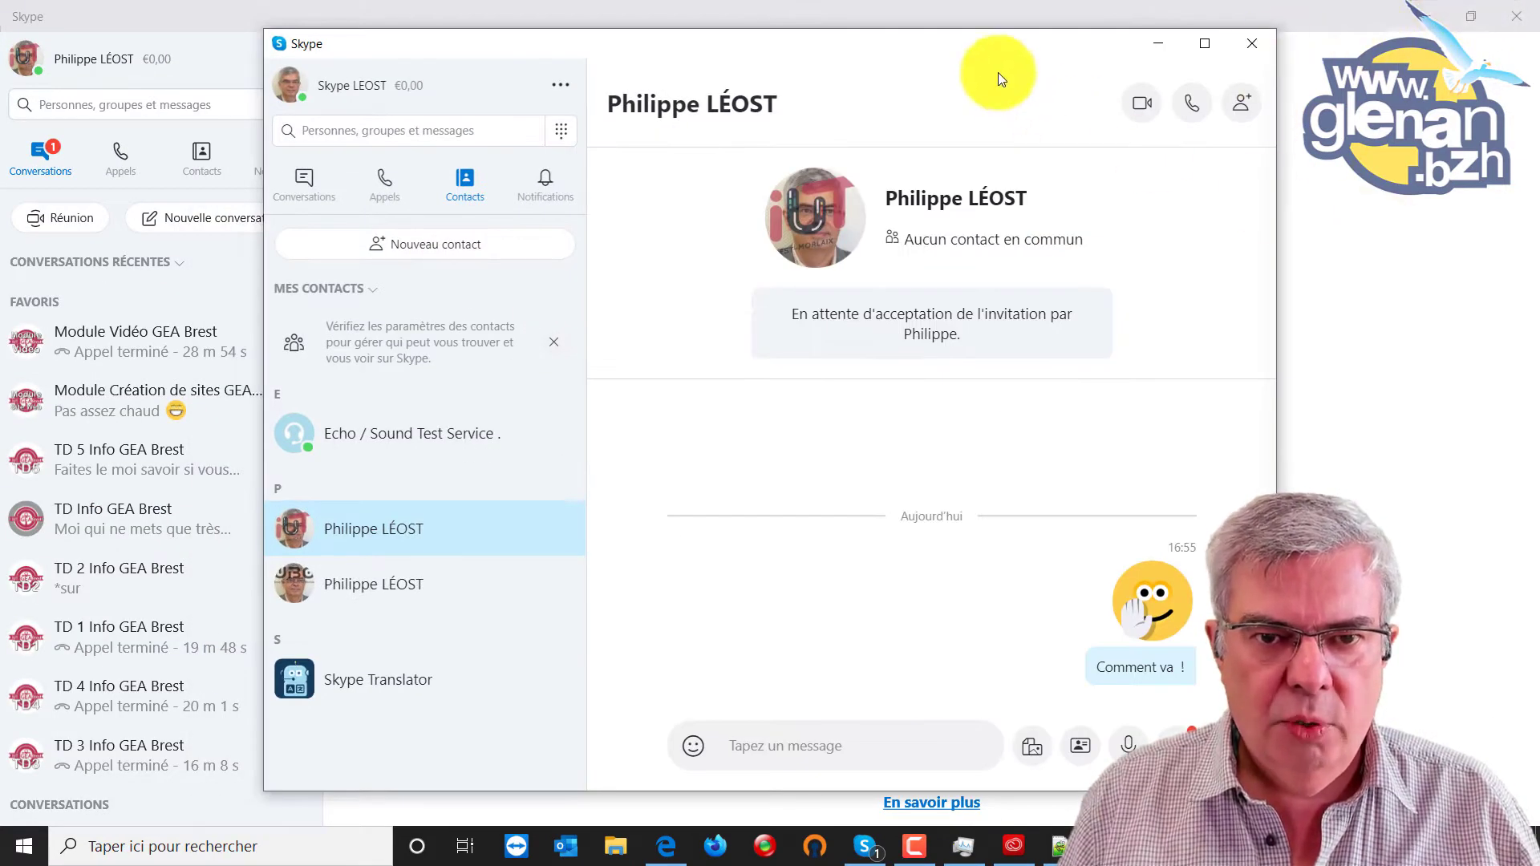
drag(966, 45, 704, 22)
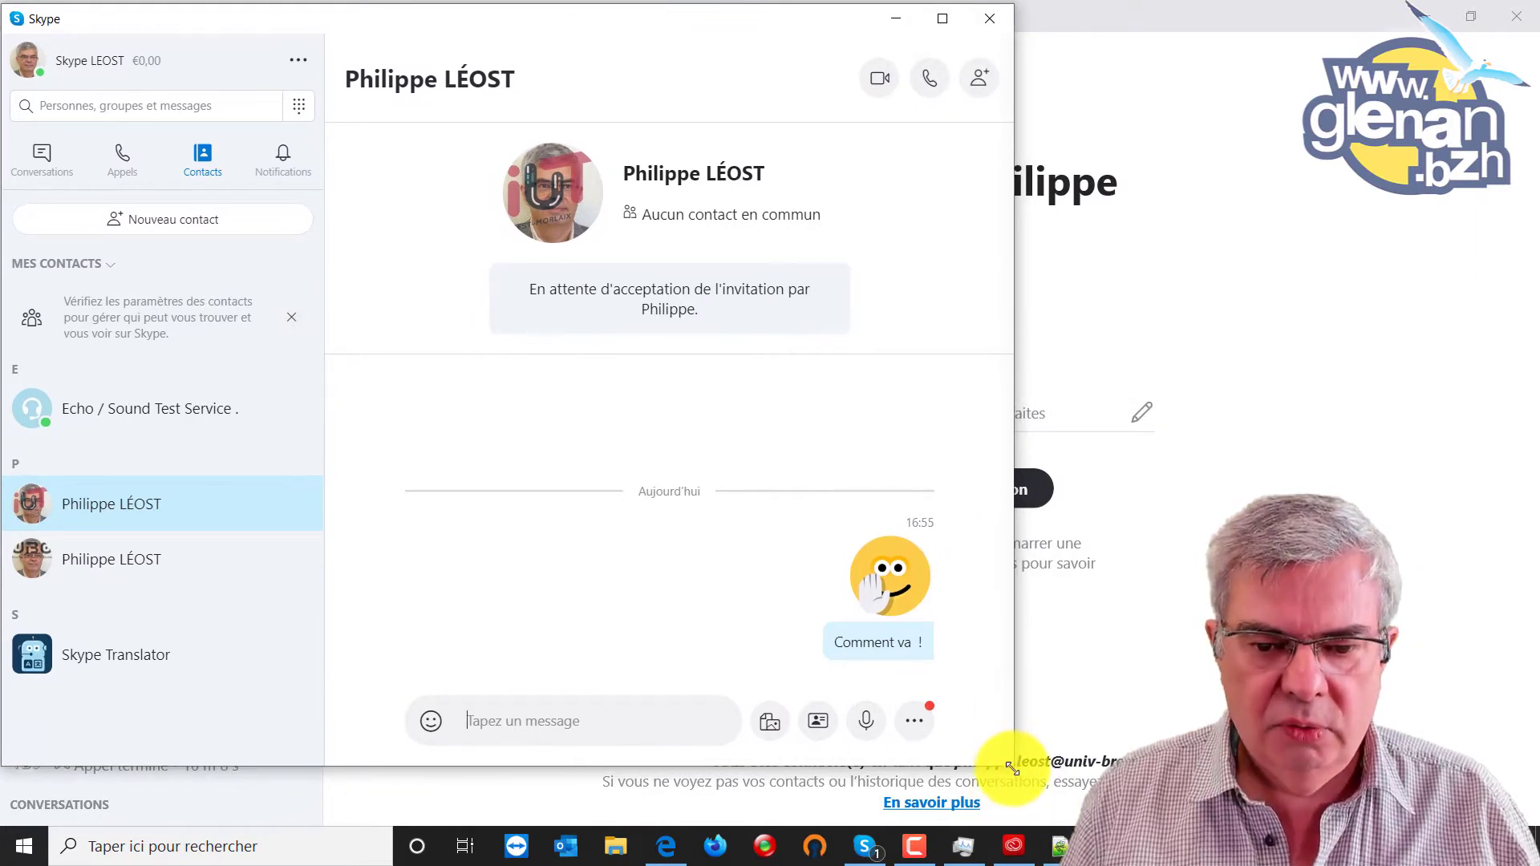
drag(1017, 766, 732, 816)
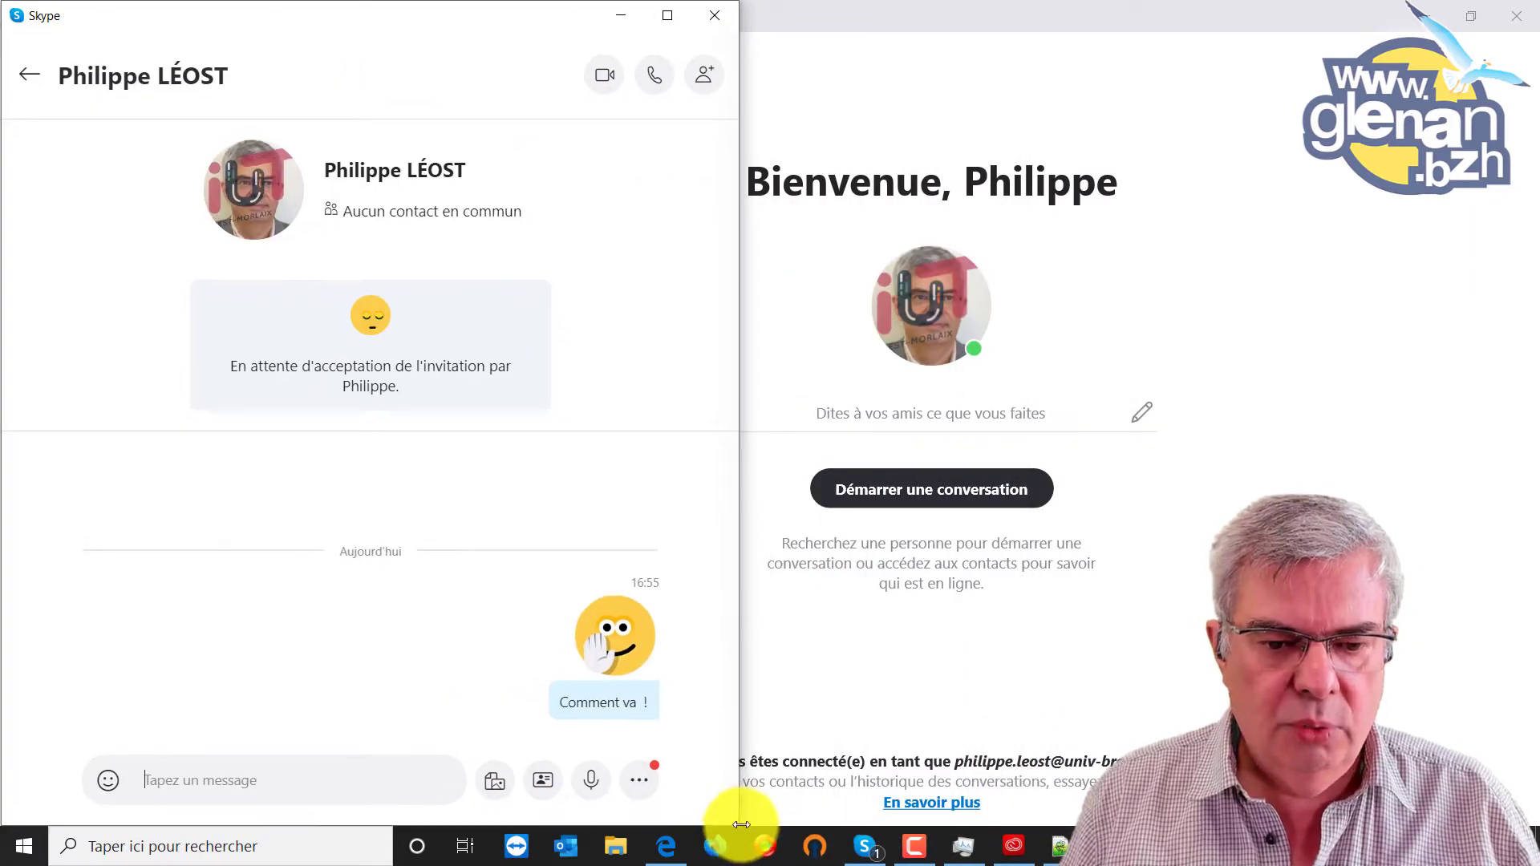
drag(990, 24, 1532, 113)
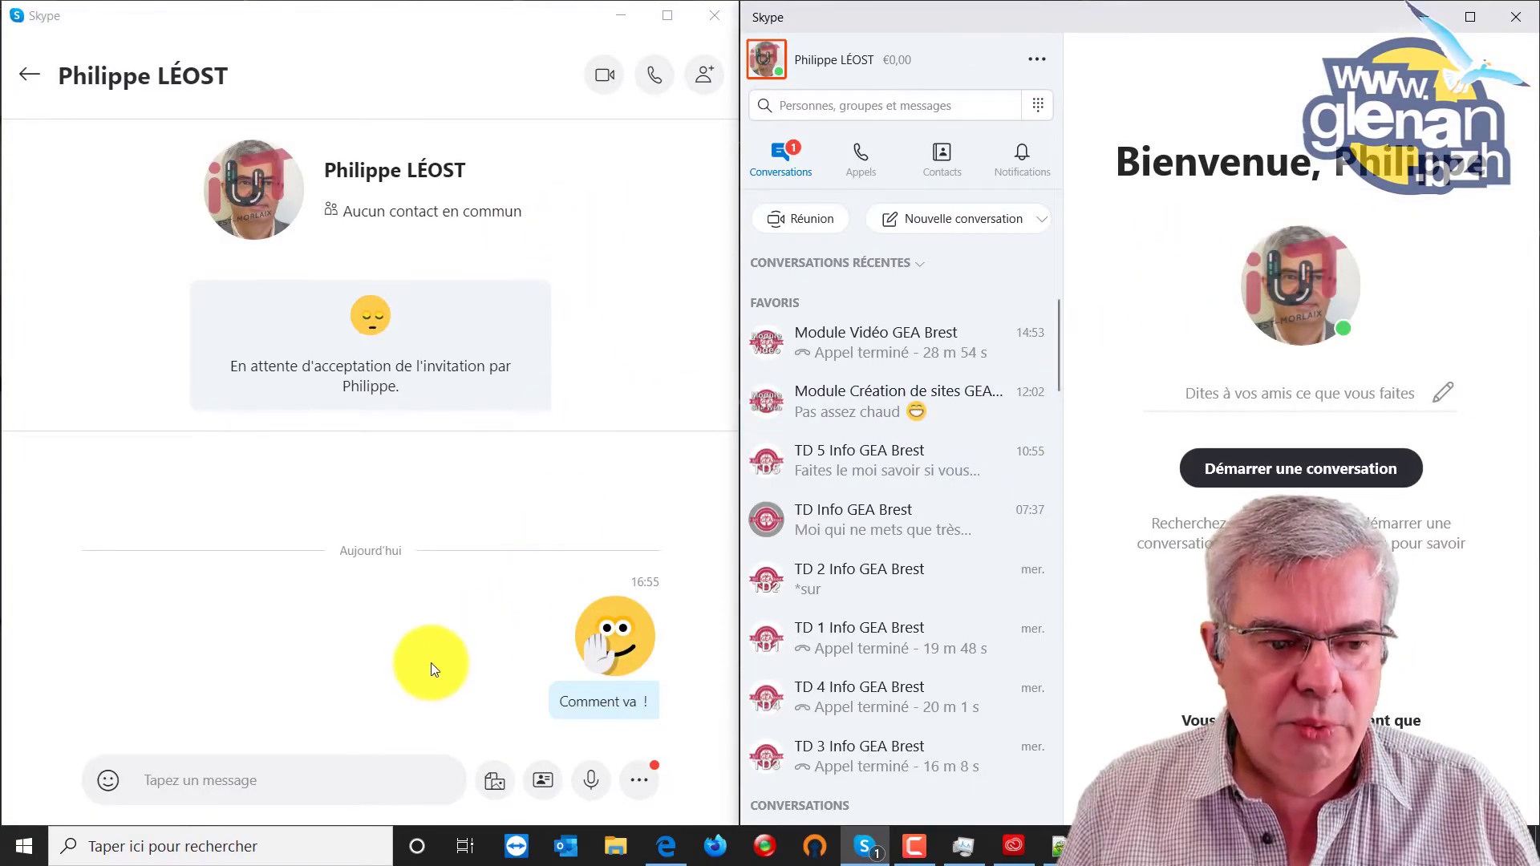
click(29, 75)
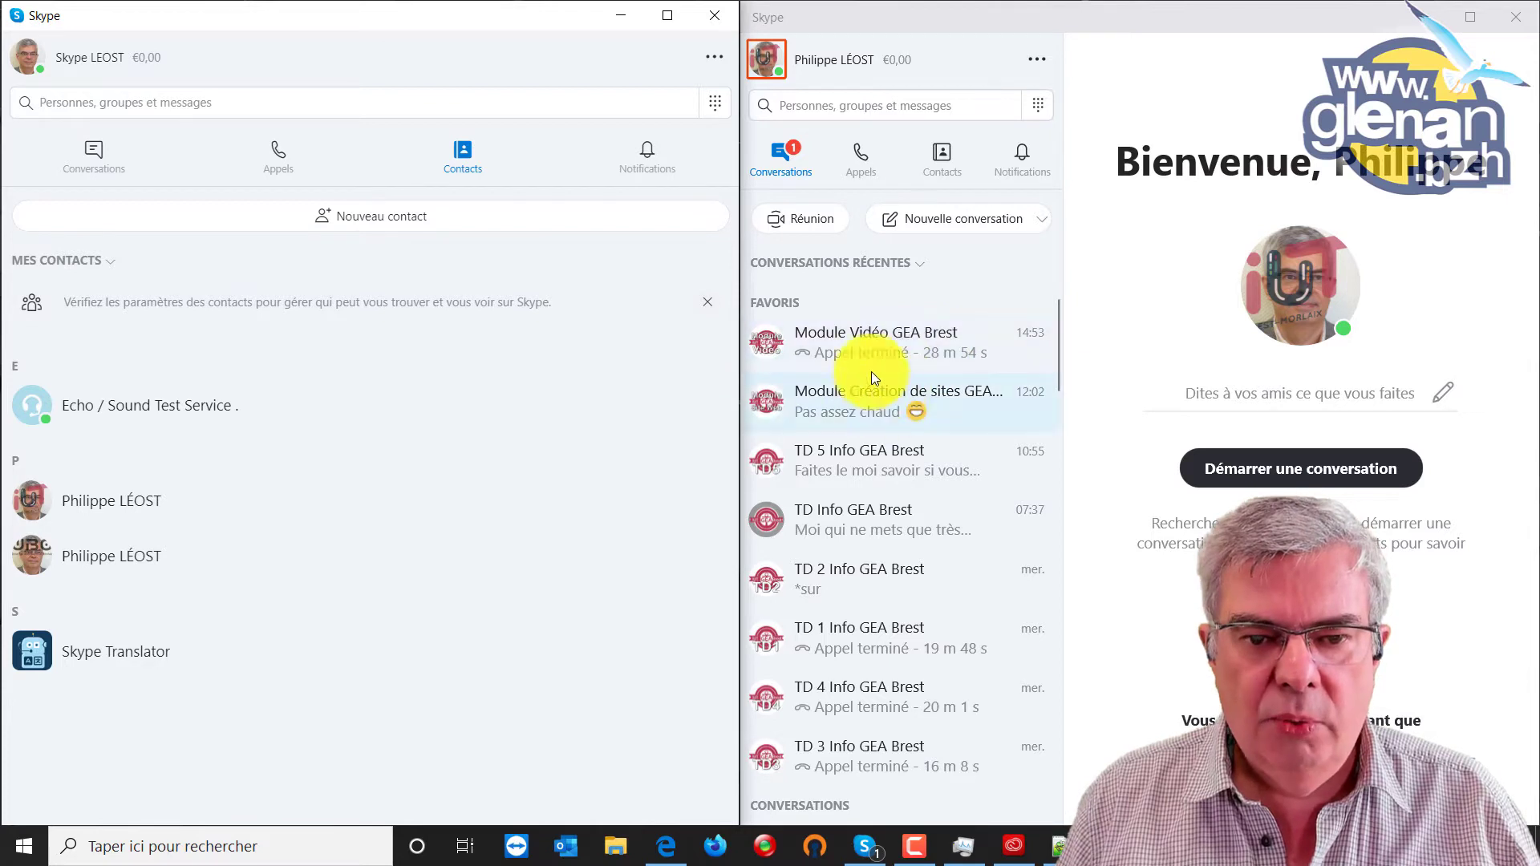
scroll(937, 450, down, 5)
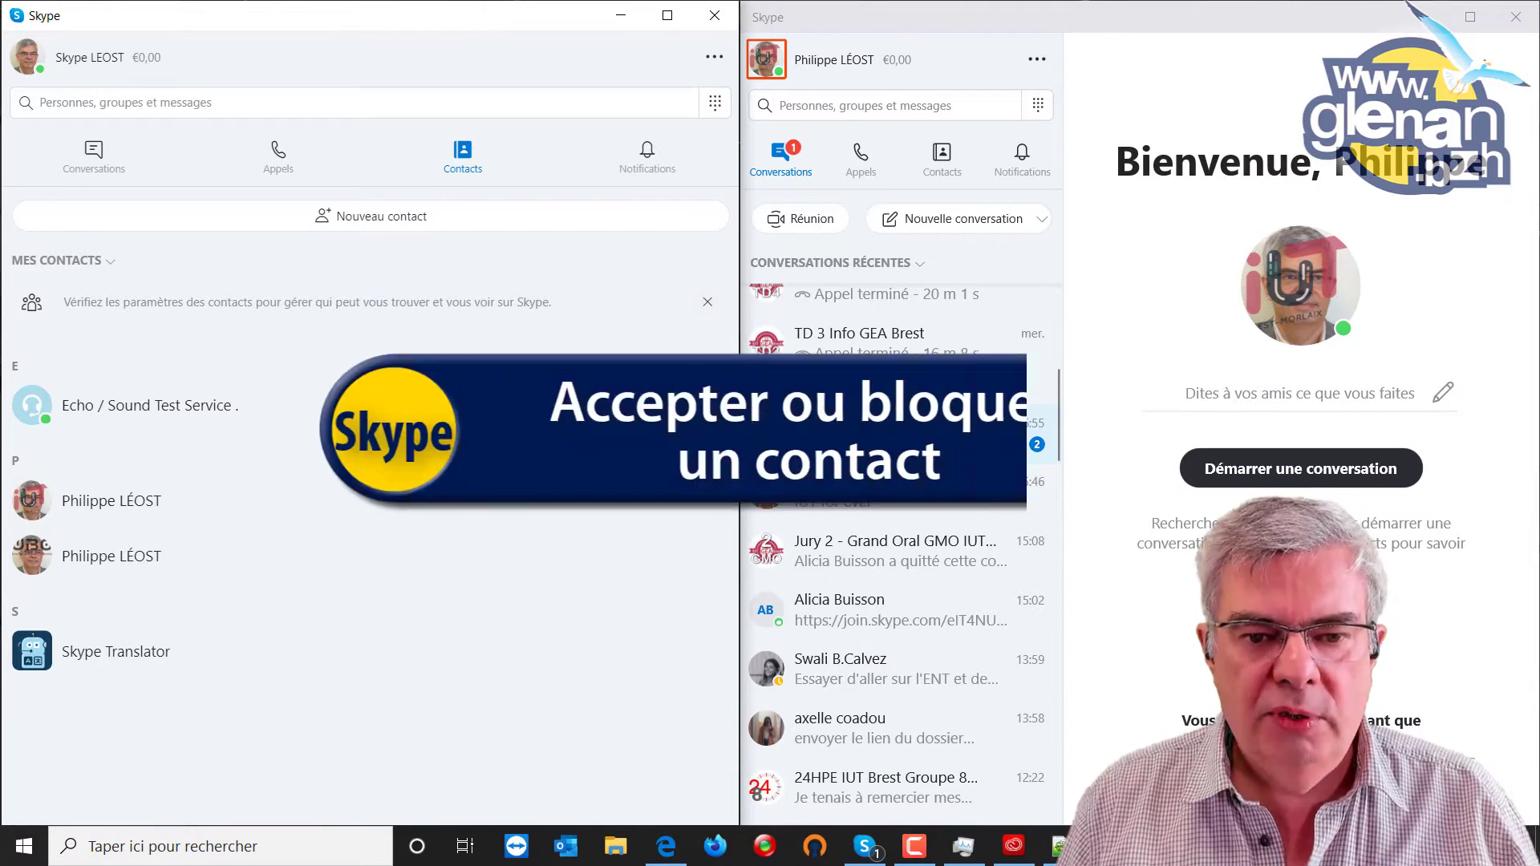
Accept the pending contact request in the receiving account and reply 'bien'.
click(820, 431)
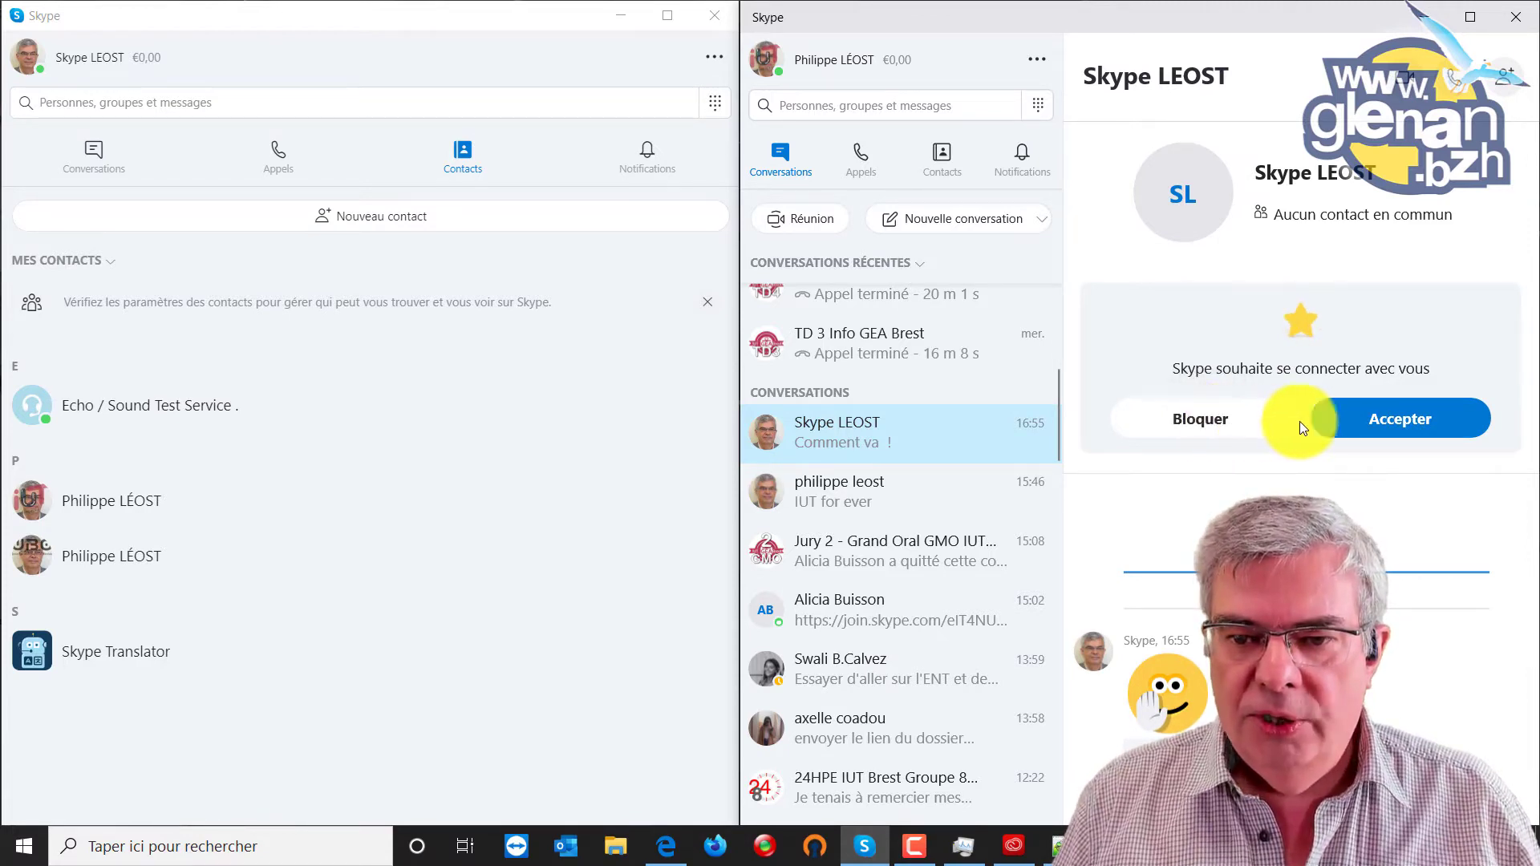
click(1402, 418)
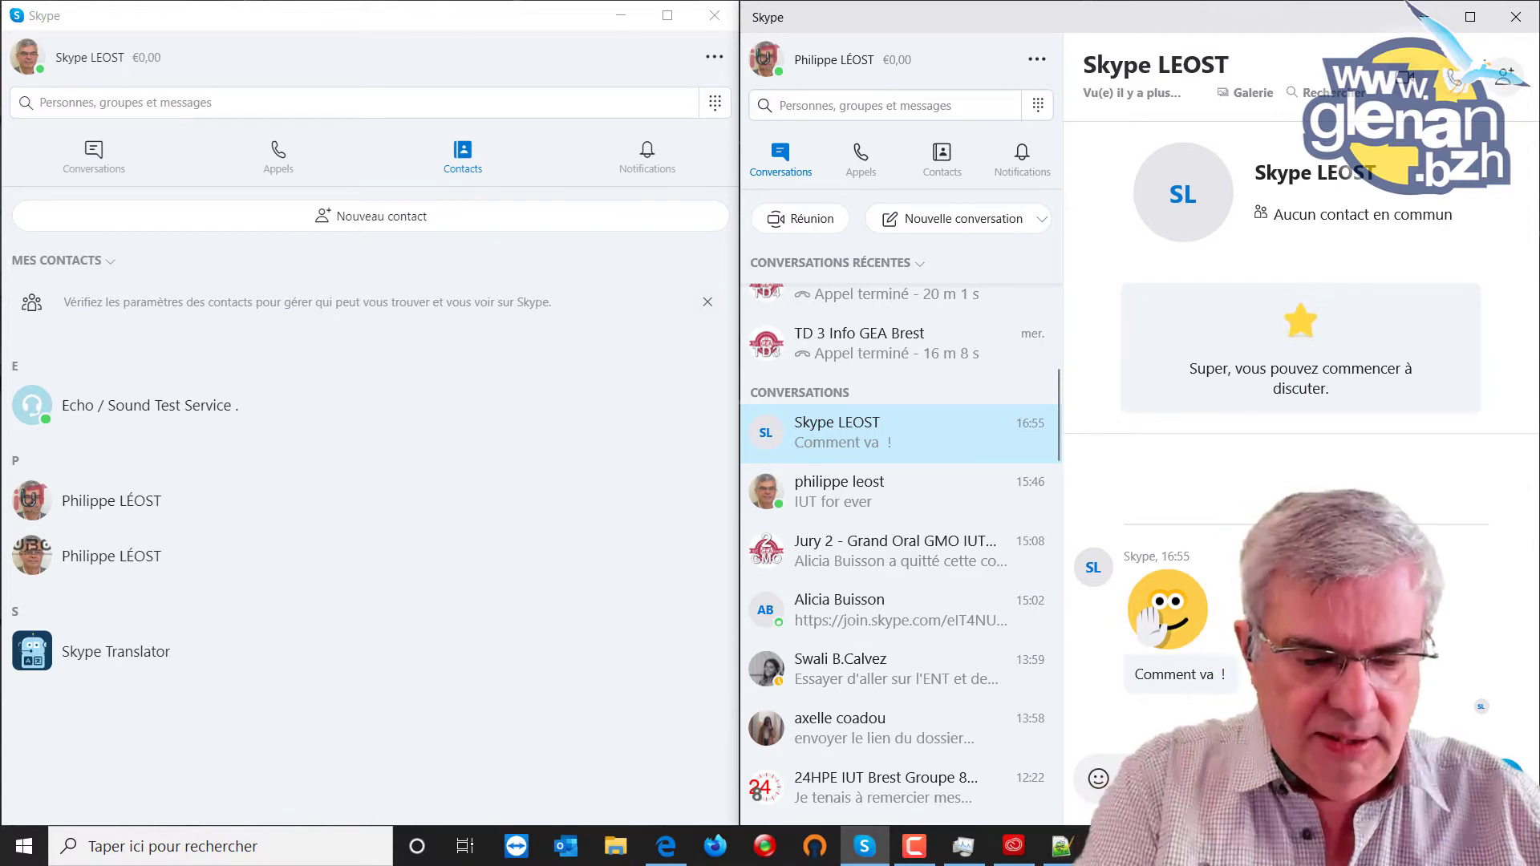
text(bien)
key(Return)
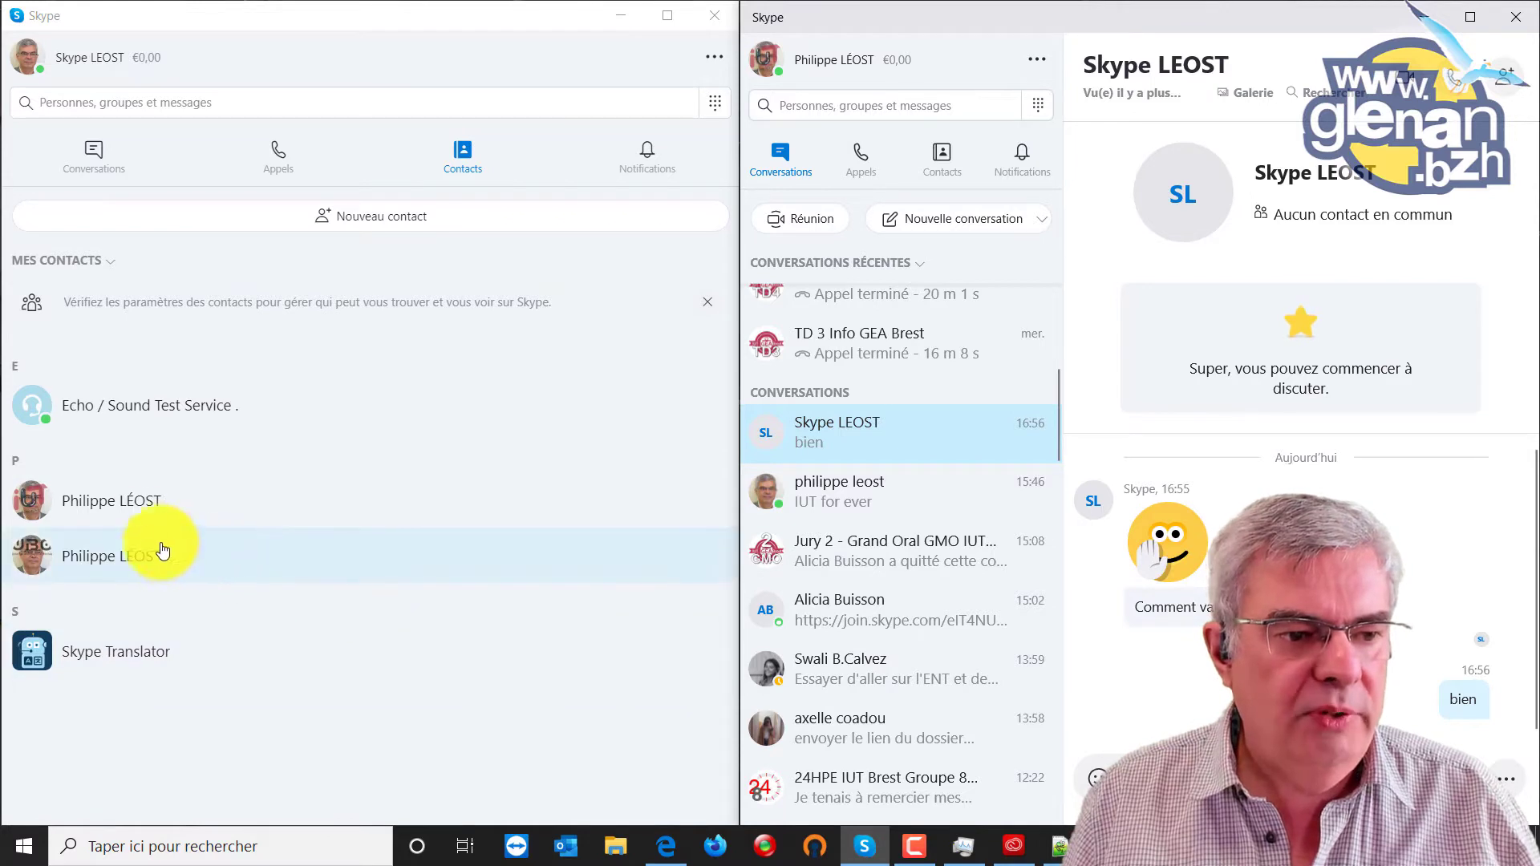
Type 'et toi' in the first contact's chat, widen the window, and open the second contact's profile.
click(121, 502)
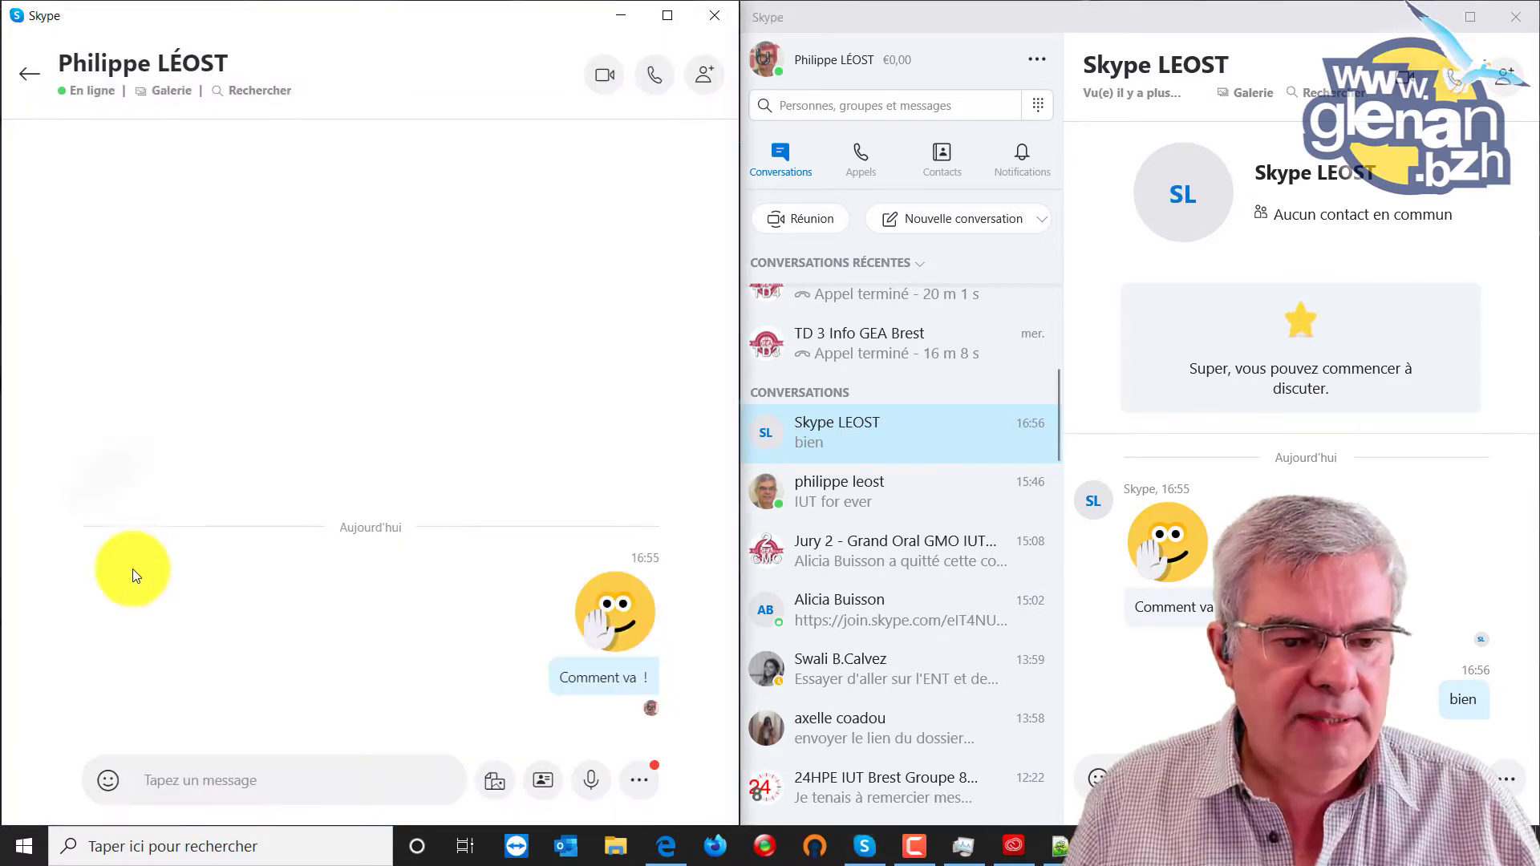
key(alt+Tab)
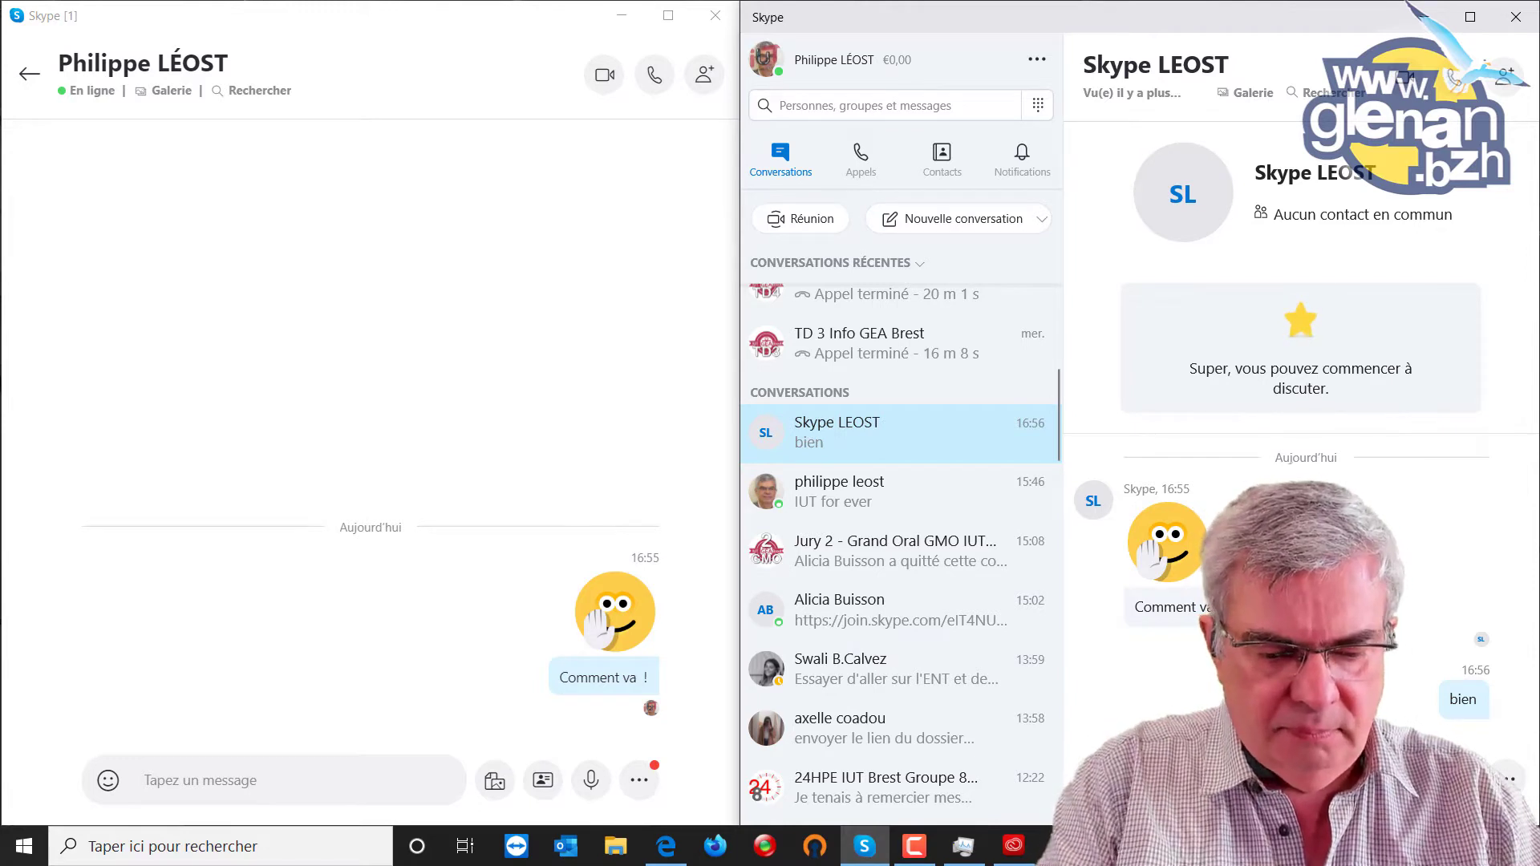
text(et toi)
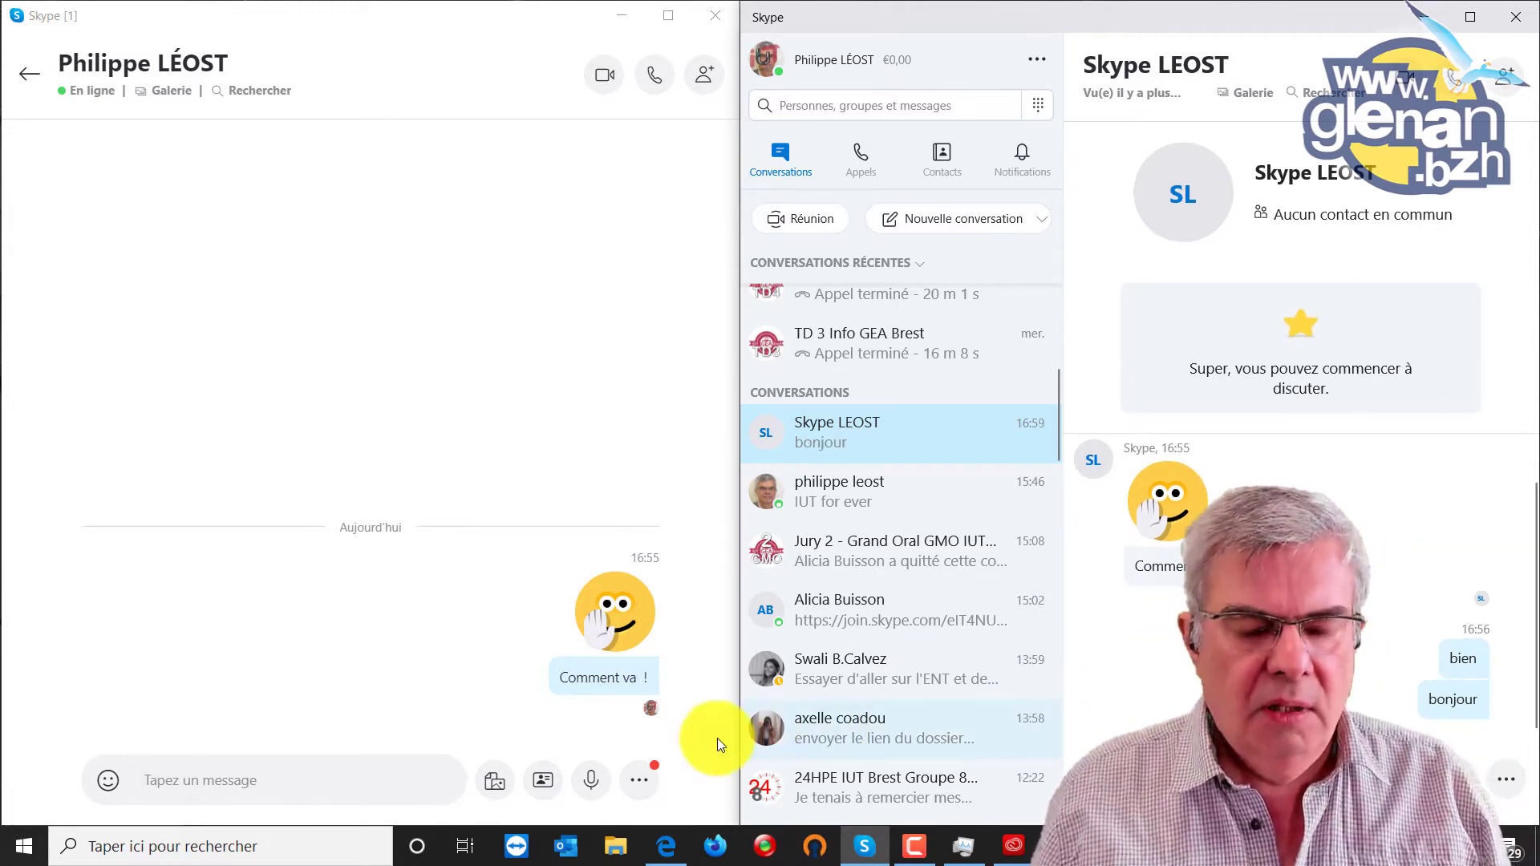
click(541, 396)
drag(745, 391, 789, 390)
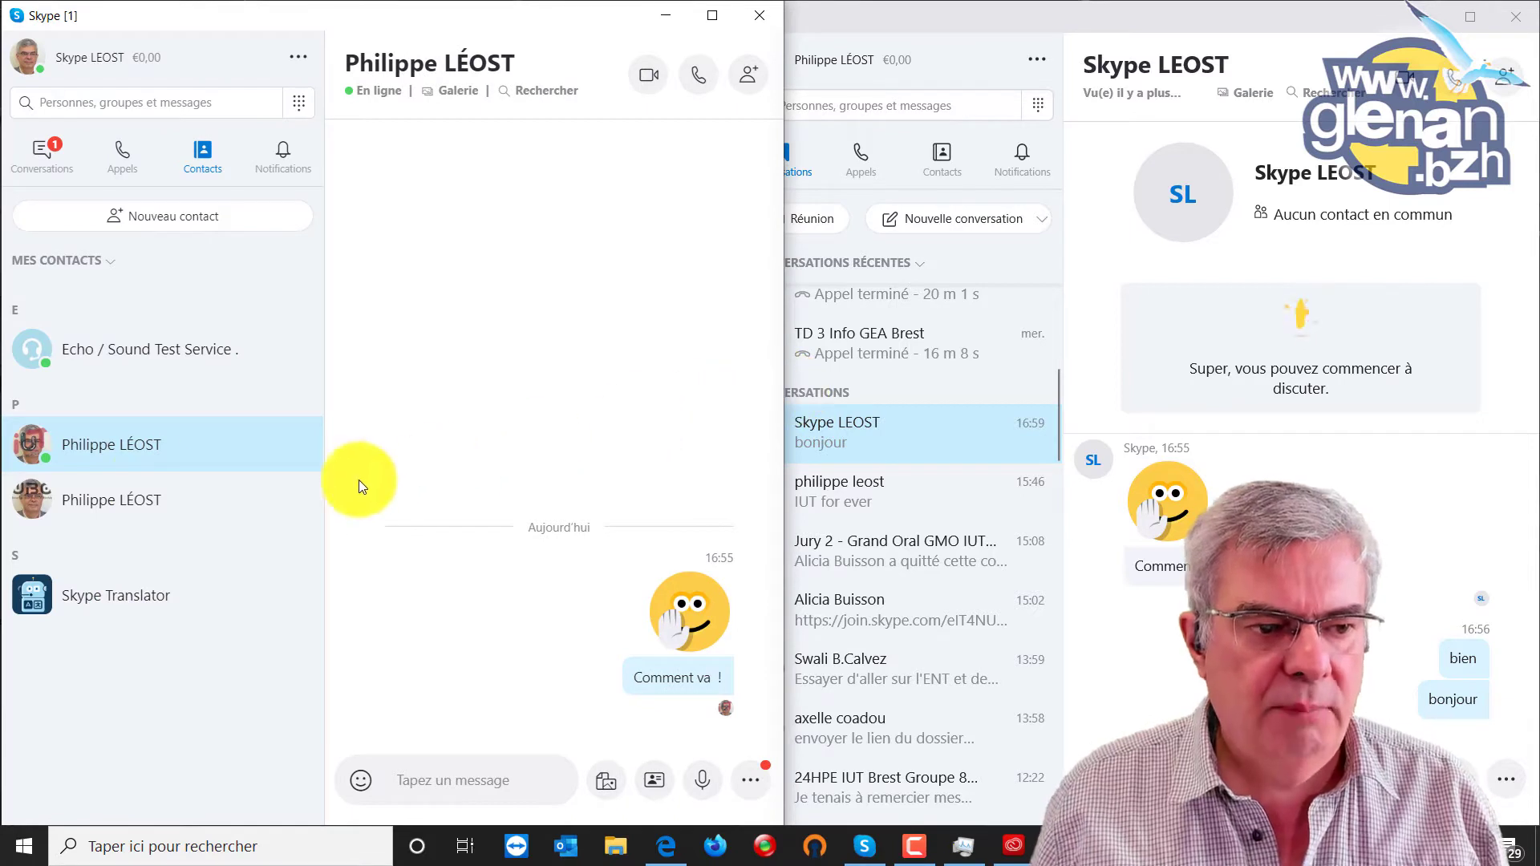
click(141, 504)
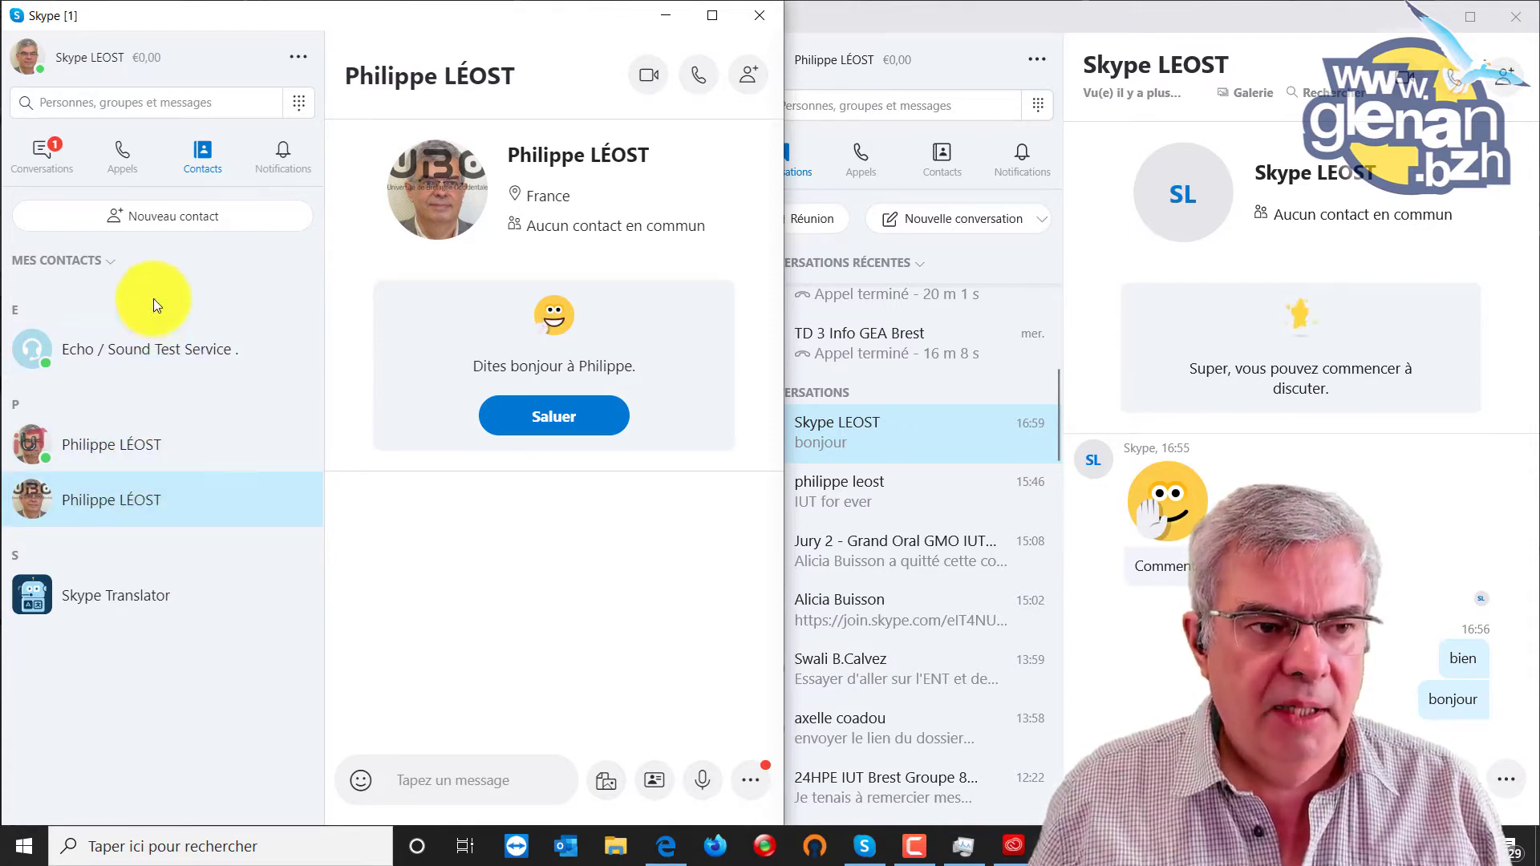
Accept the second contact's connection request from Conversations, then return to the original chat.
click(41, 154)
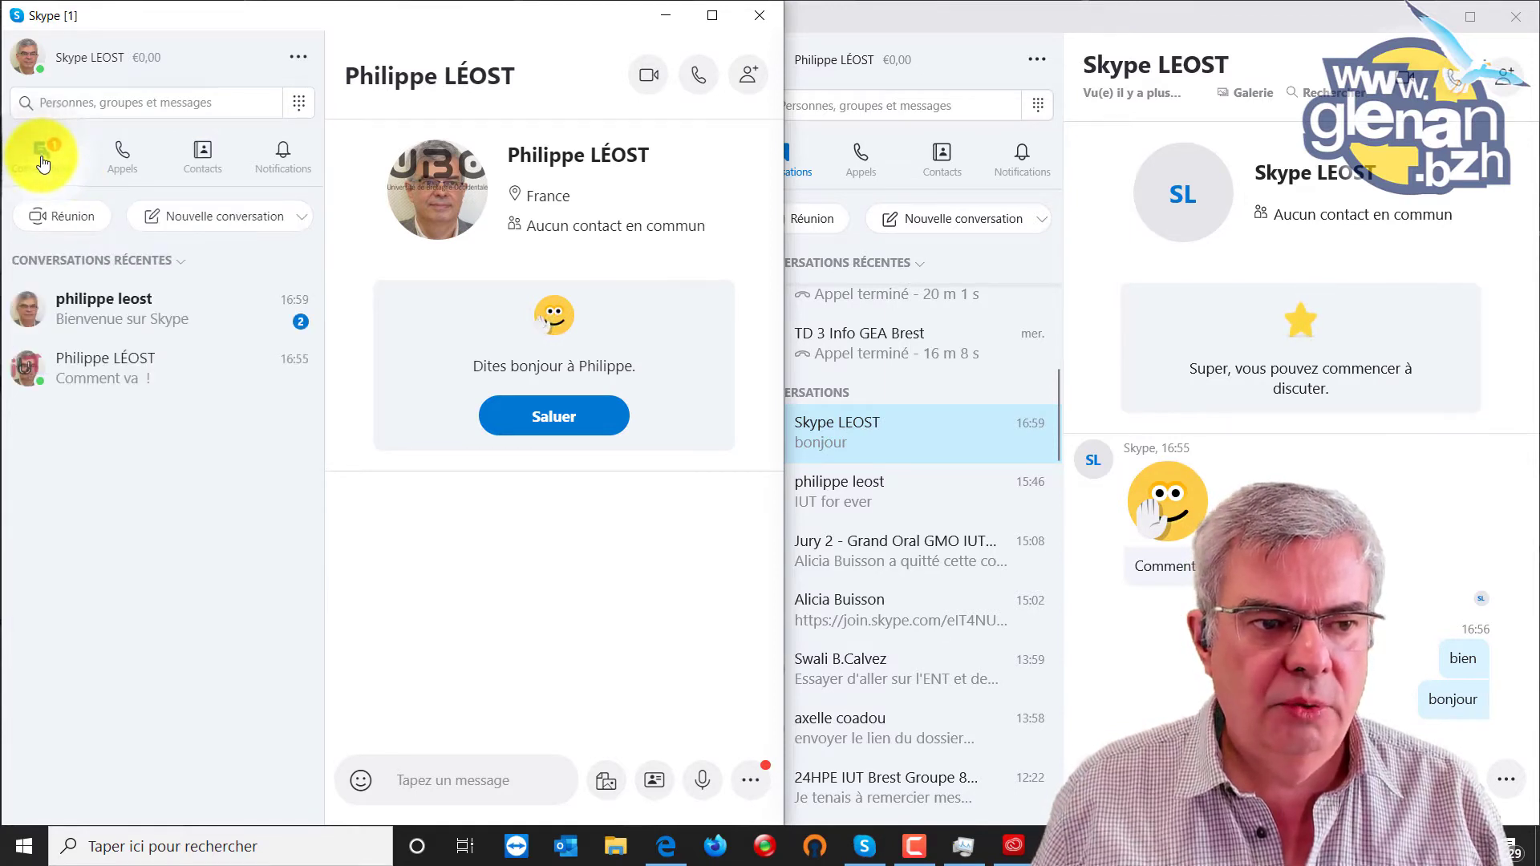
click(158, 324)
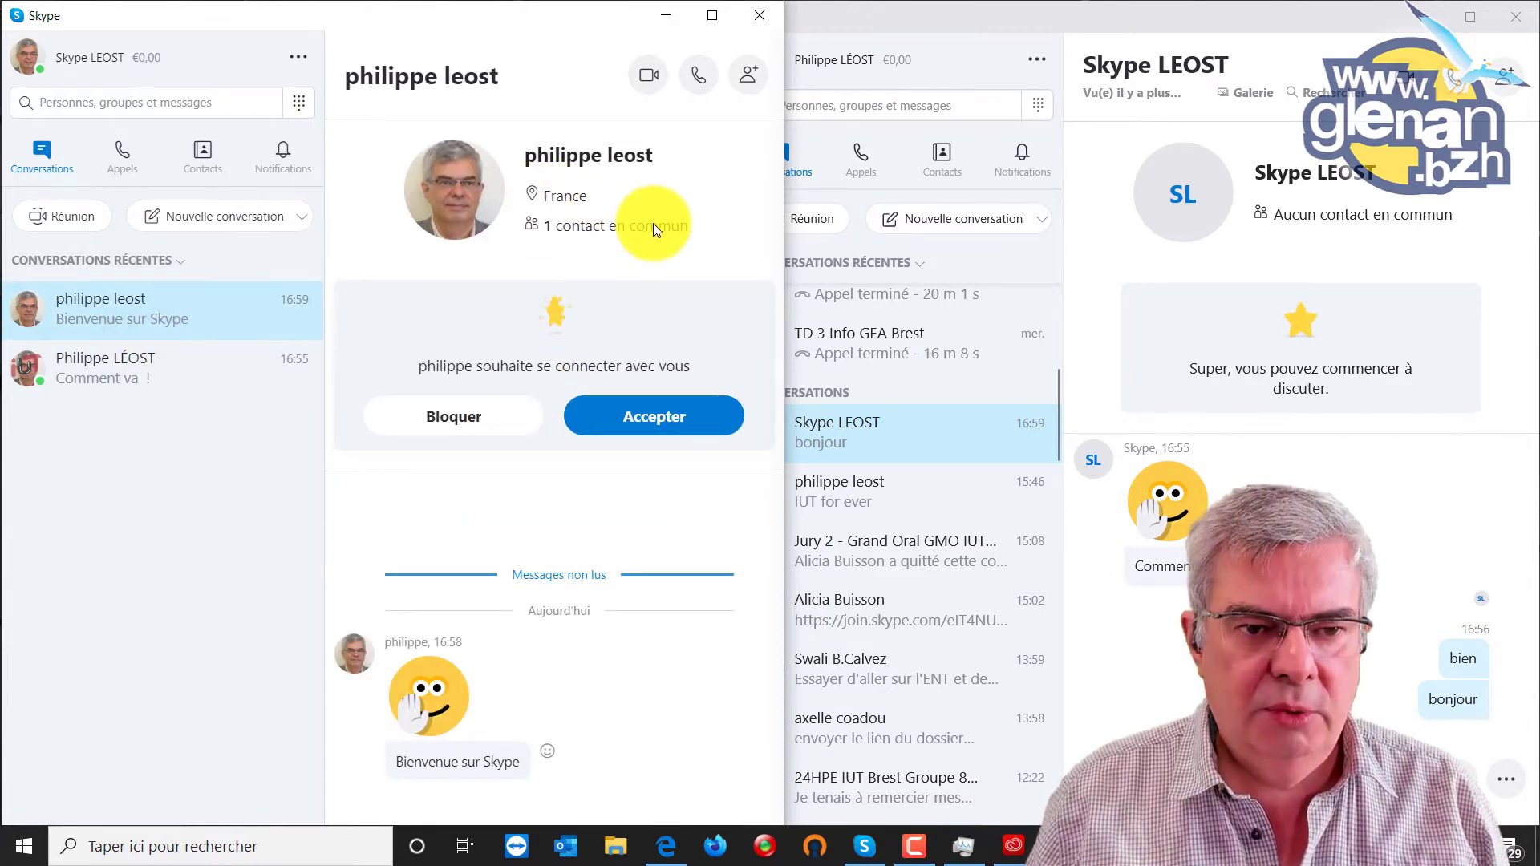
click(652, 416)
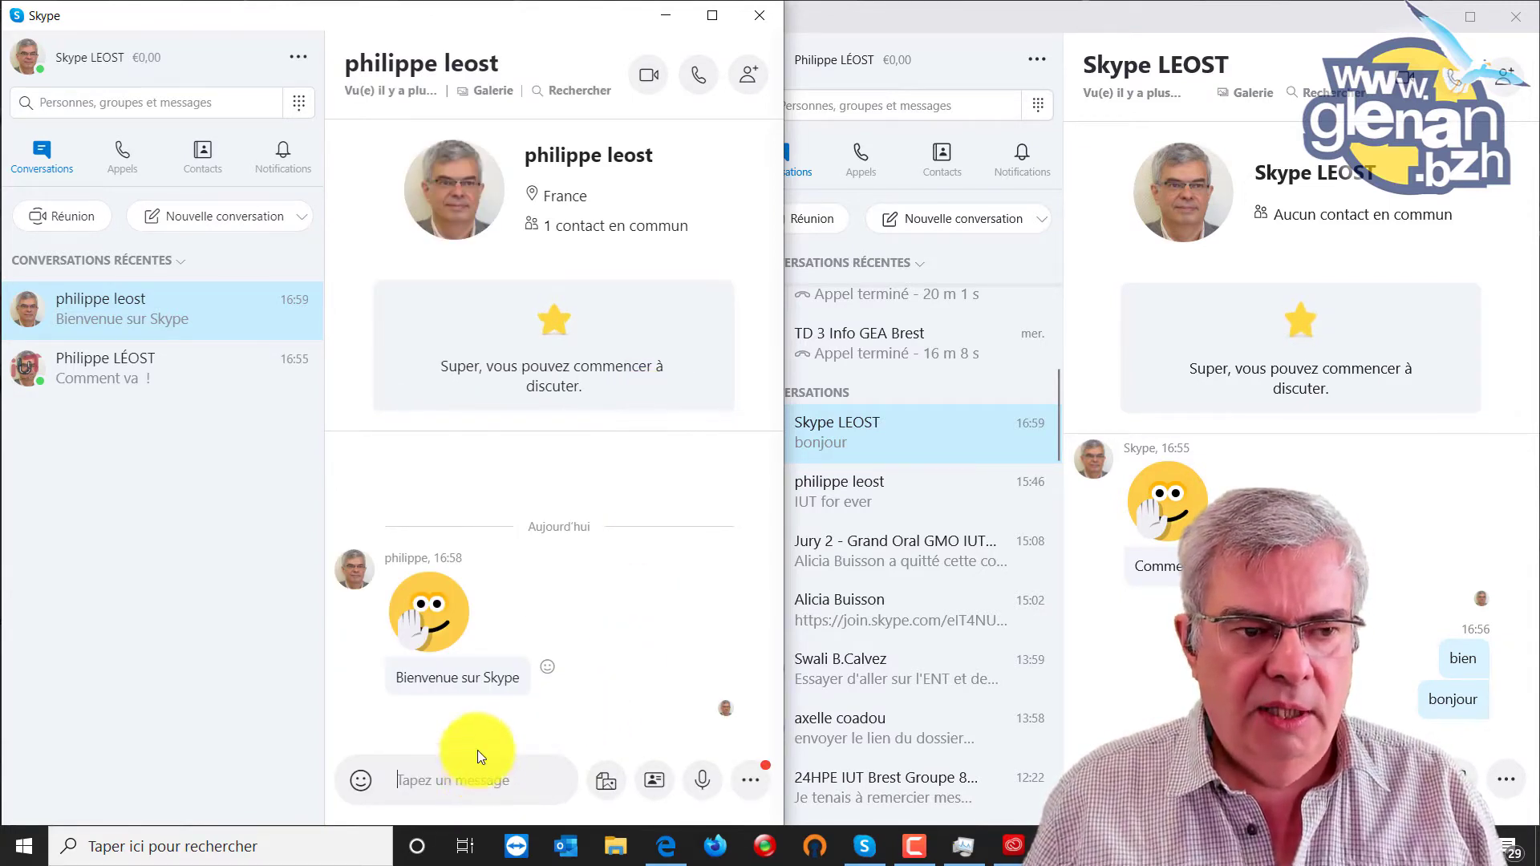
click(128, 389)
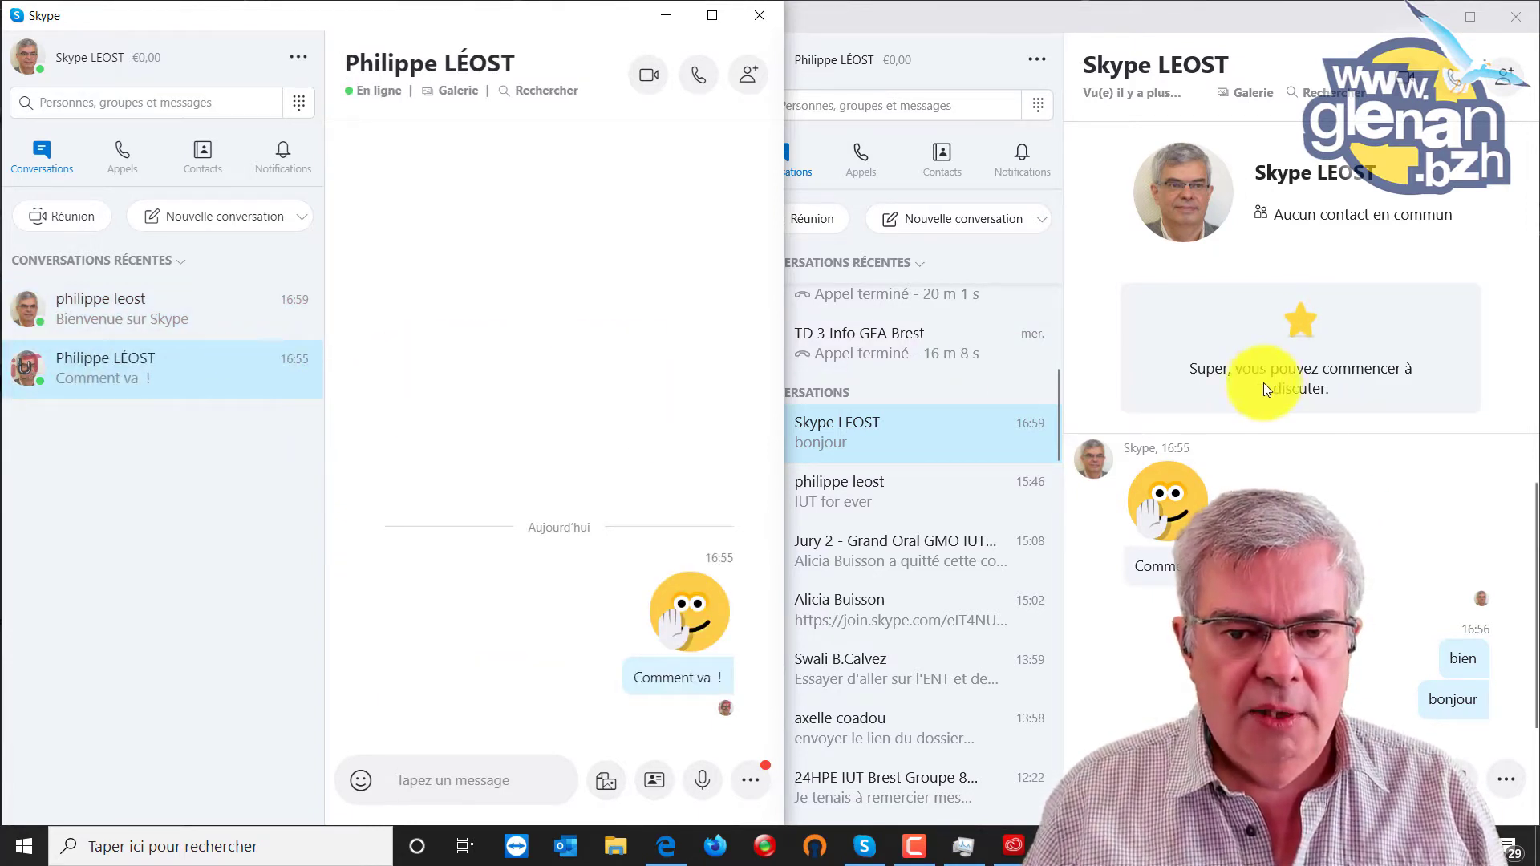
click(1282, 480)
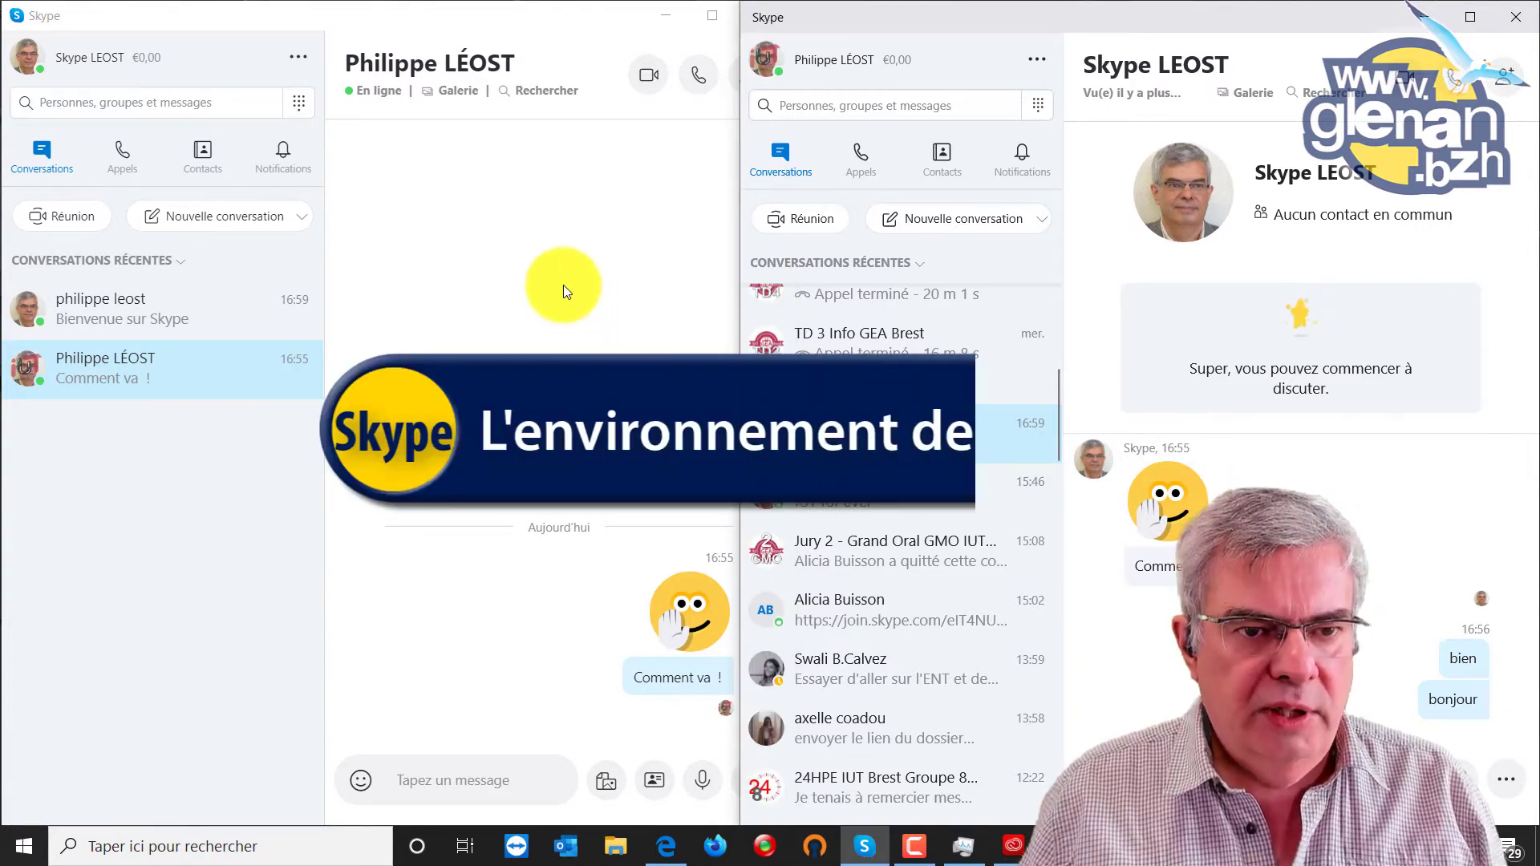
click(638, 19)
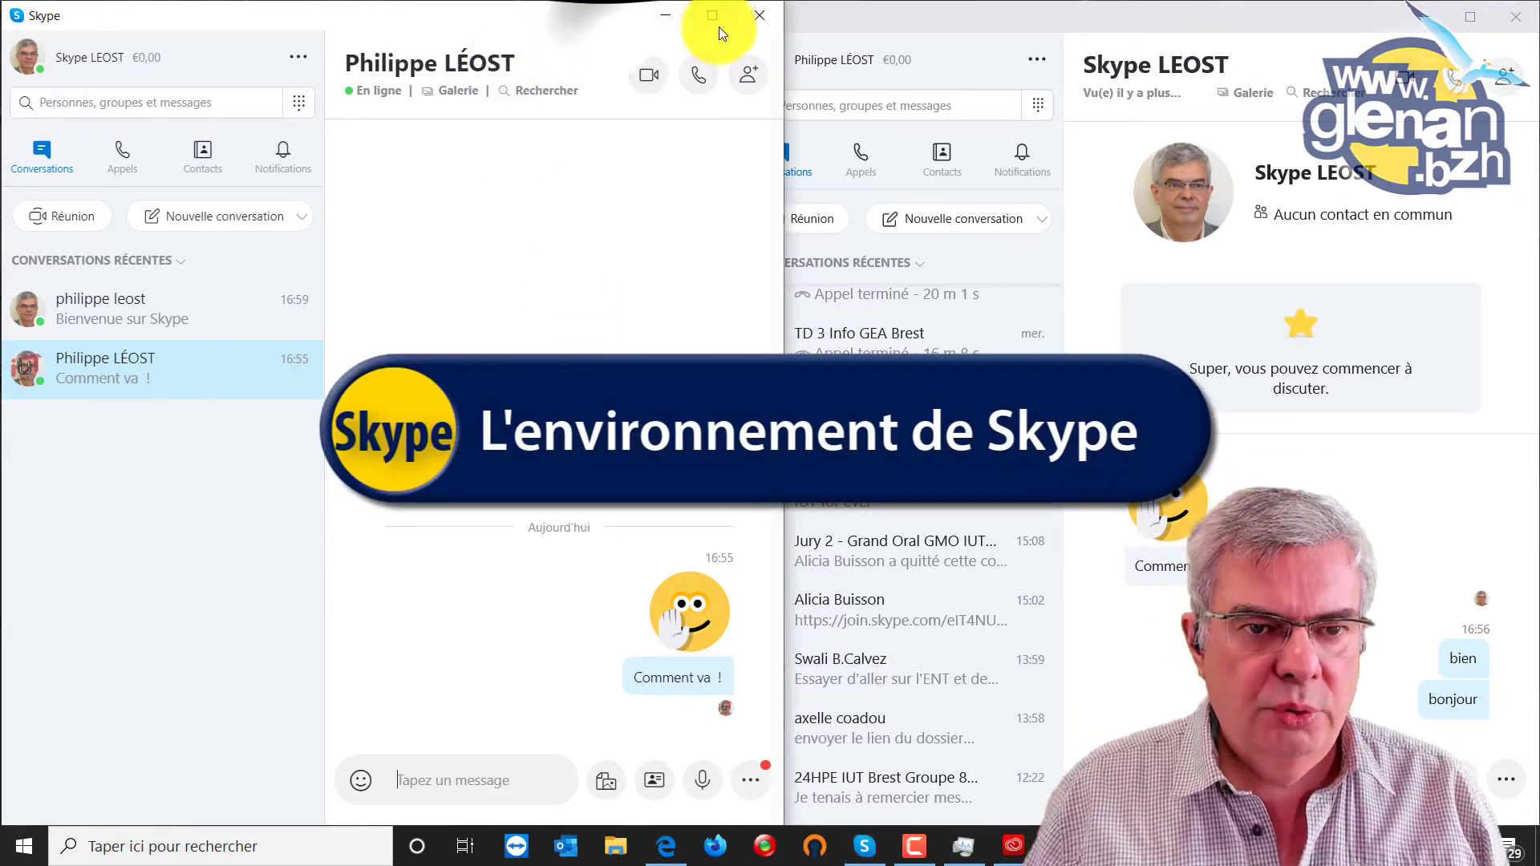
Maximize the Skype window and check both contacts' conversations, ending on the original chat.
click(720, 16)
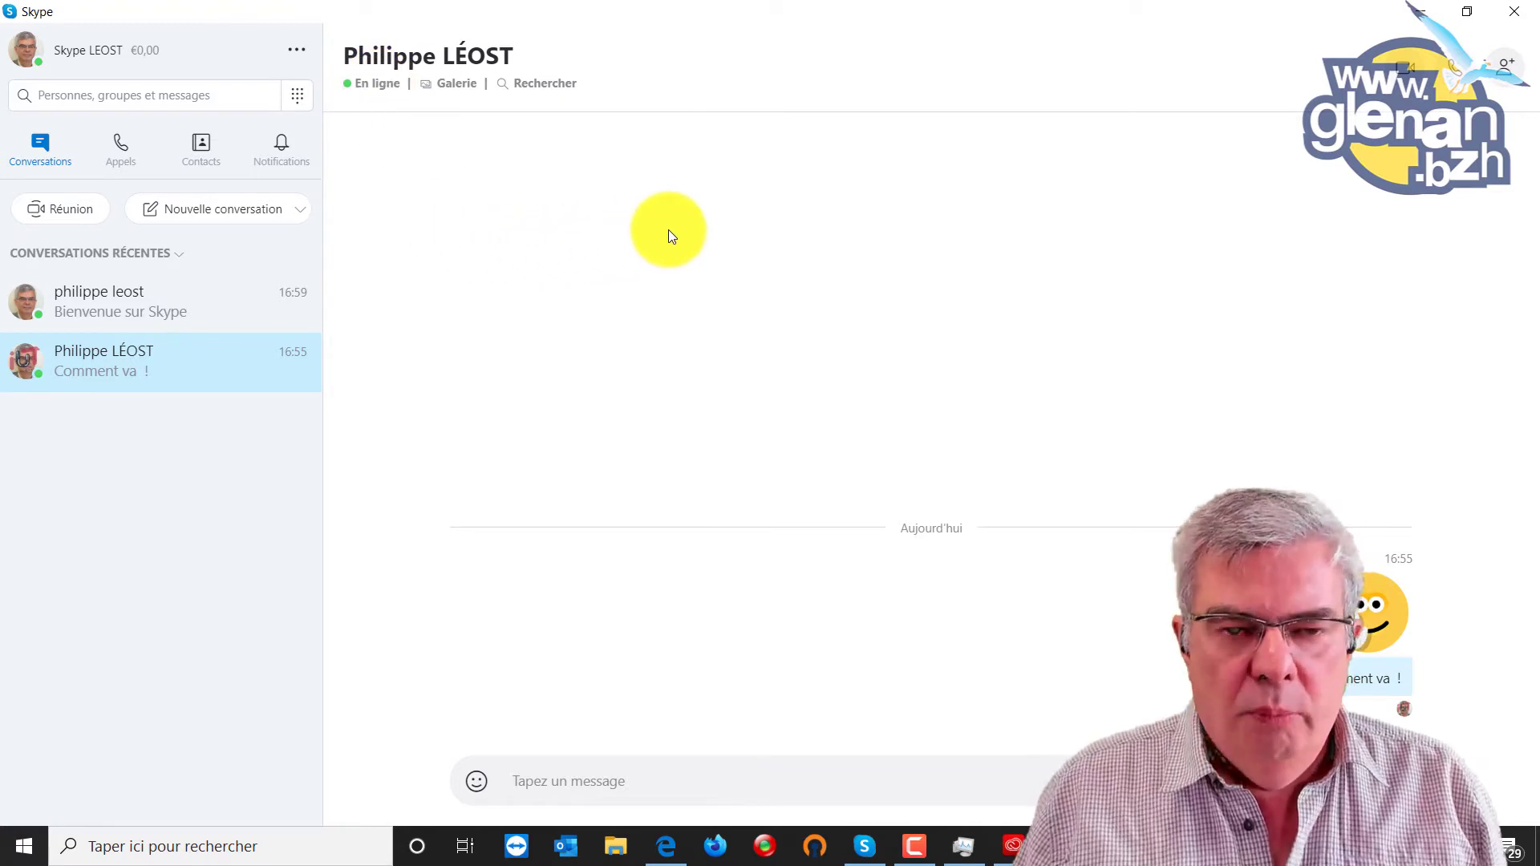
click(128, 304)
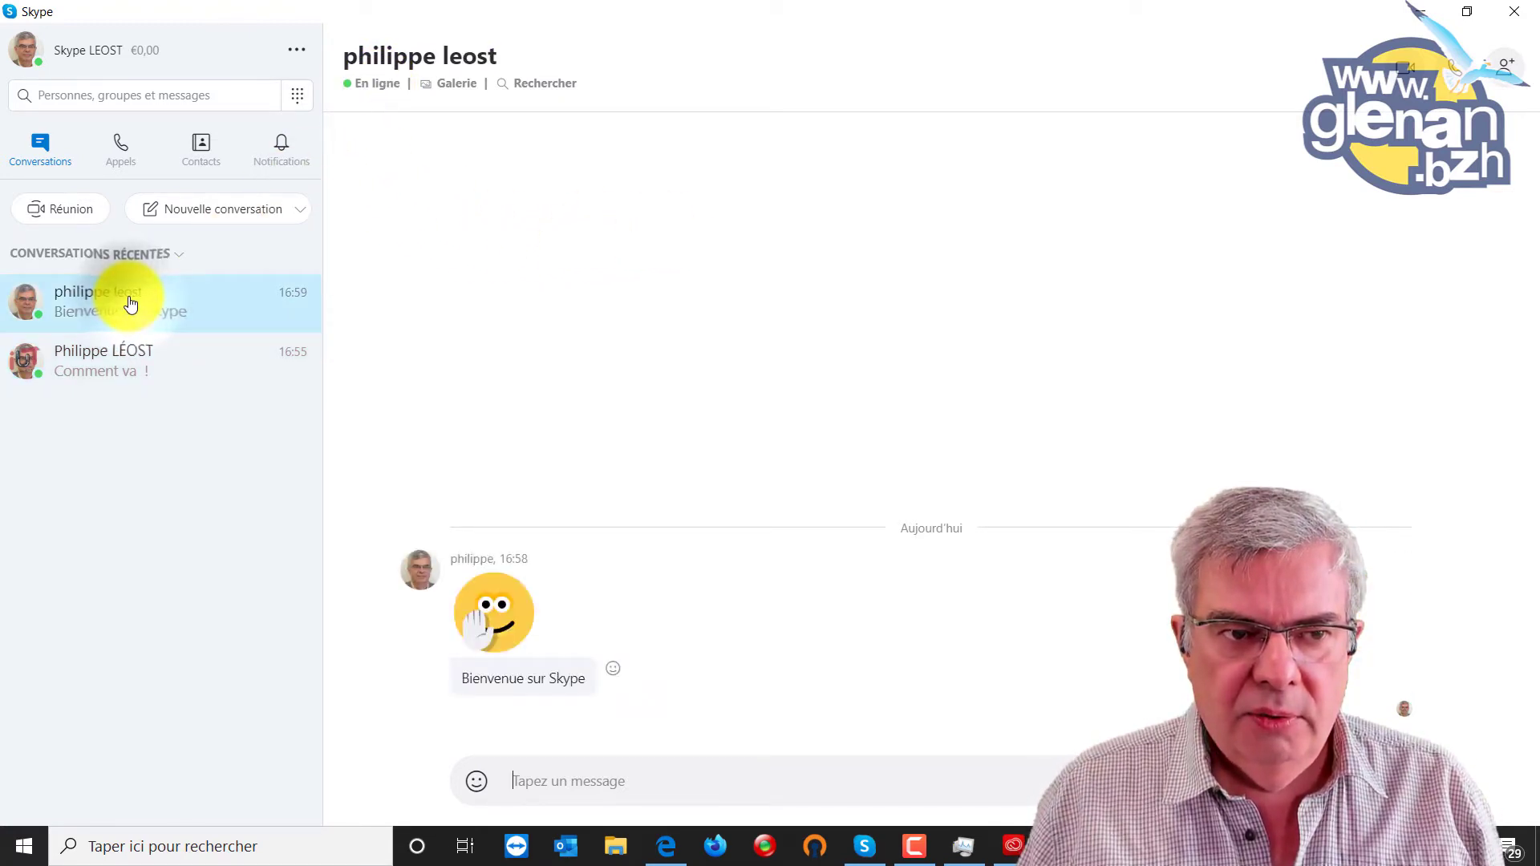
click(132, 360)
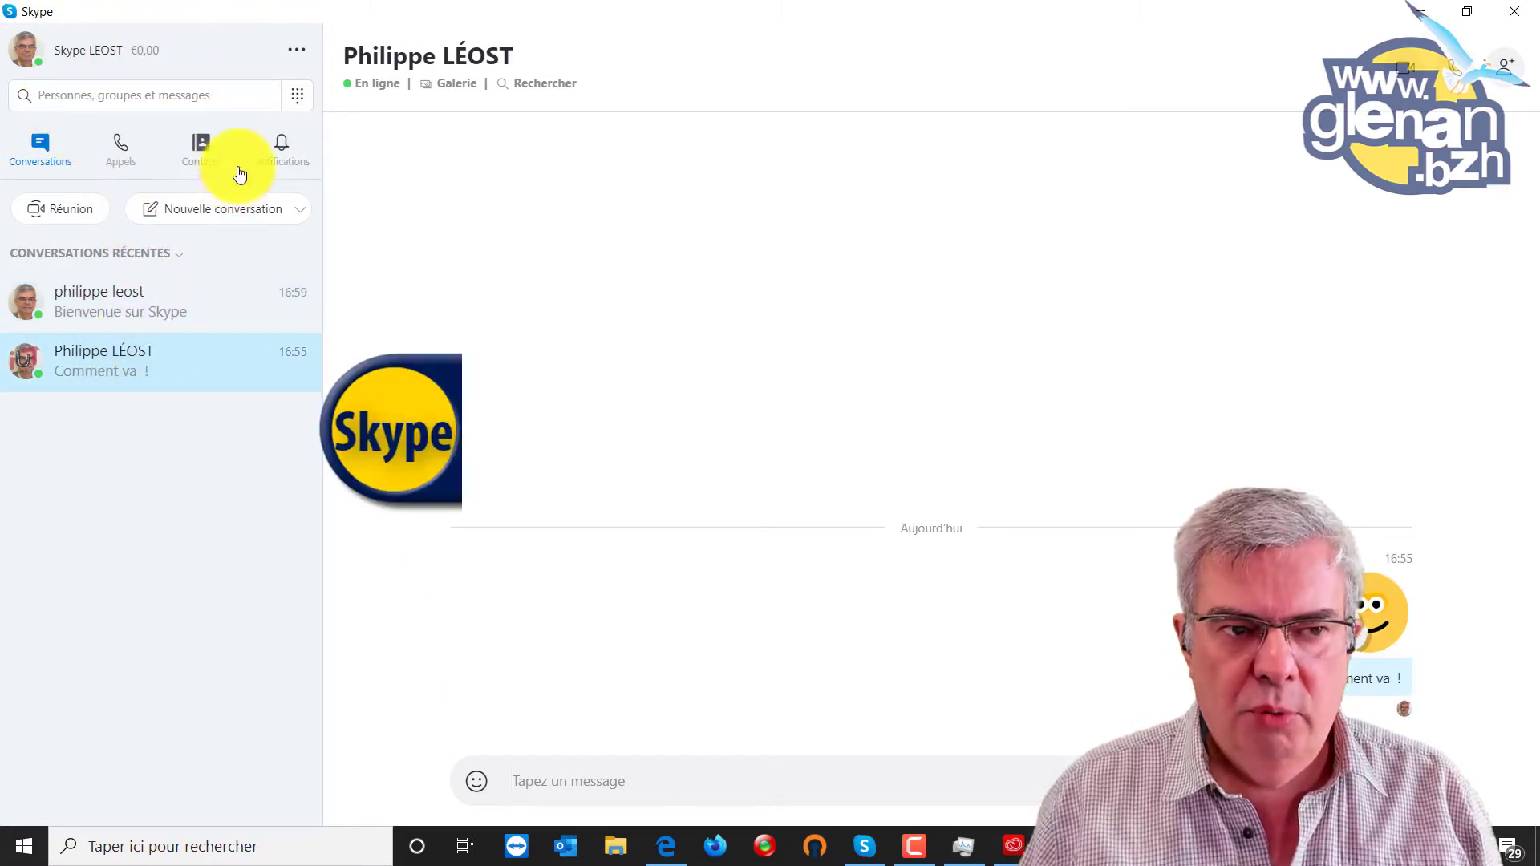
Open Paramètres at the Audio et vidéo page to show the webcam preview.
click(298, 52)
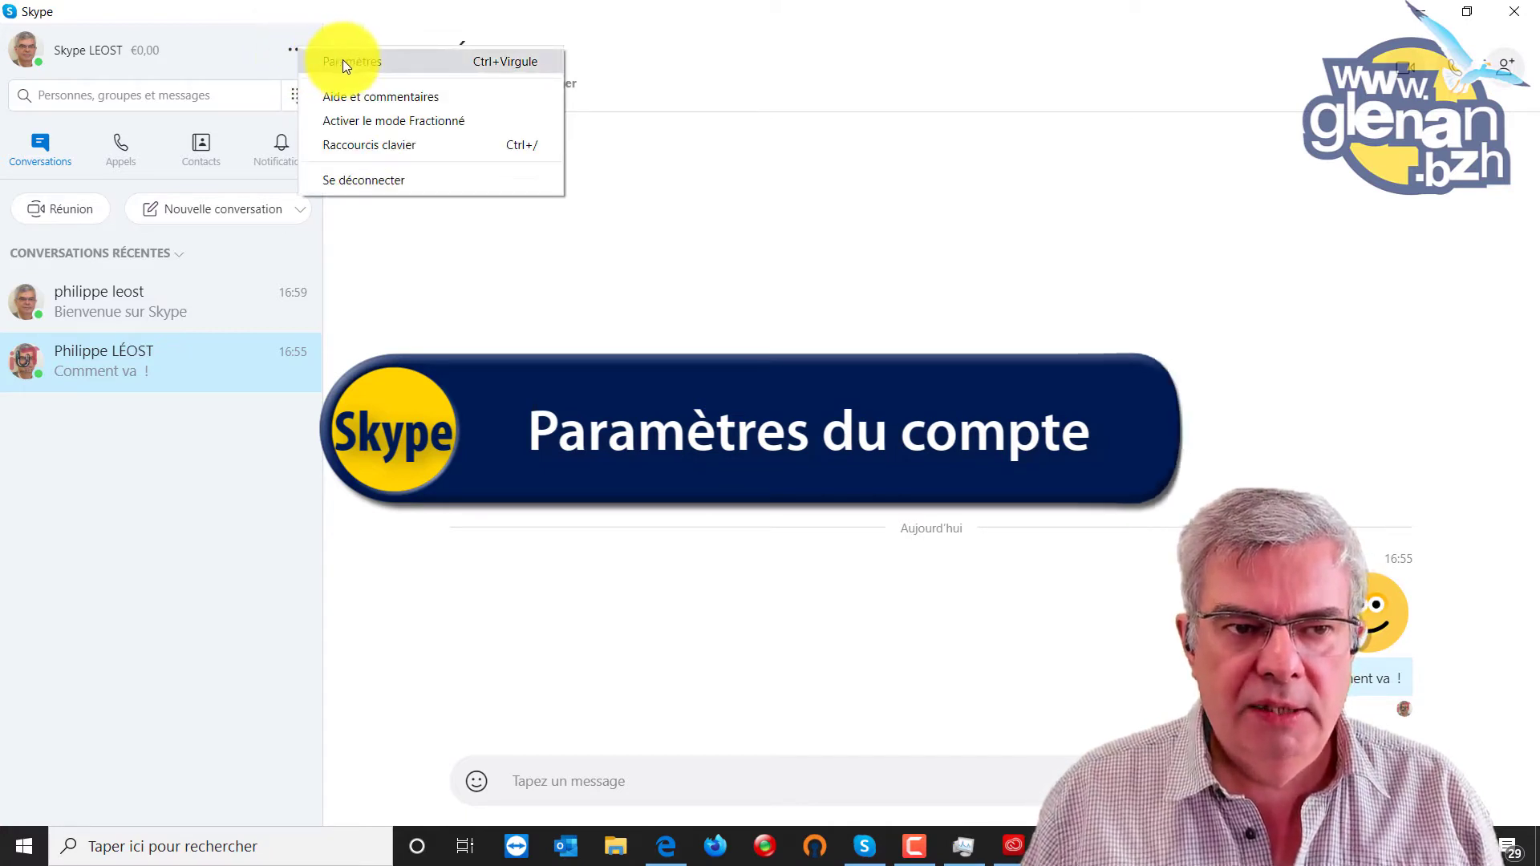
click(344, 61)
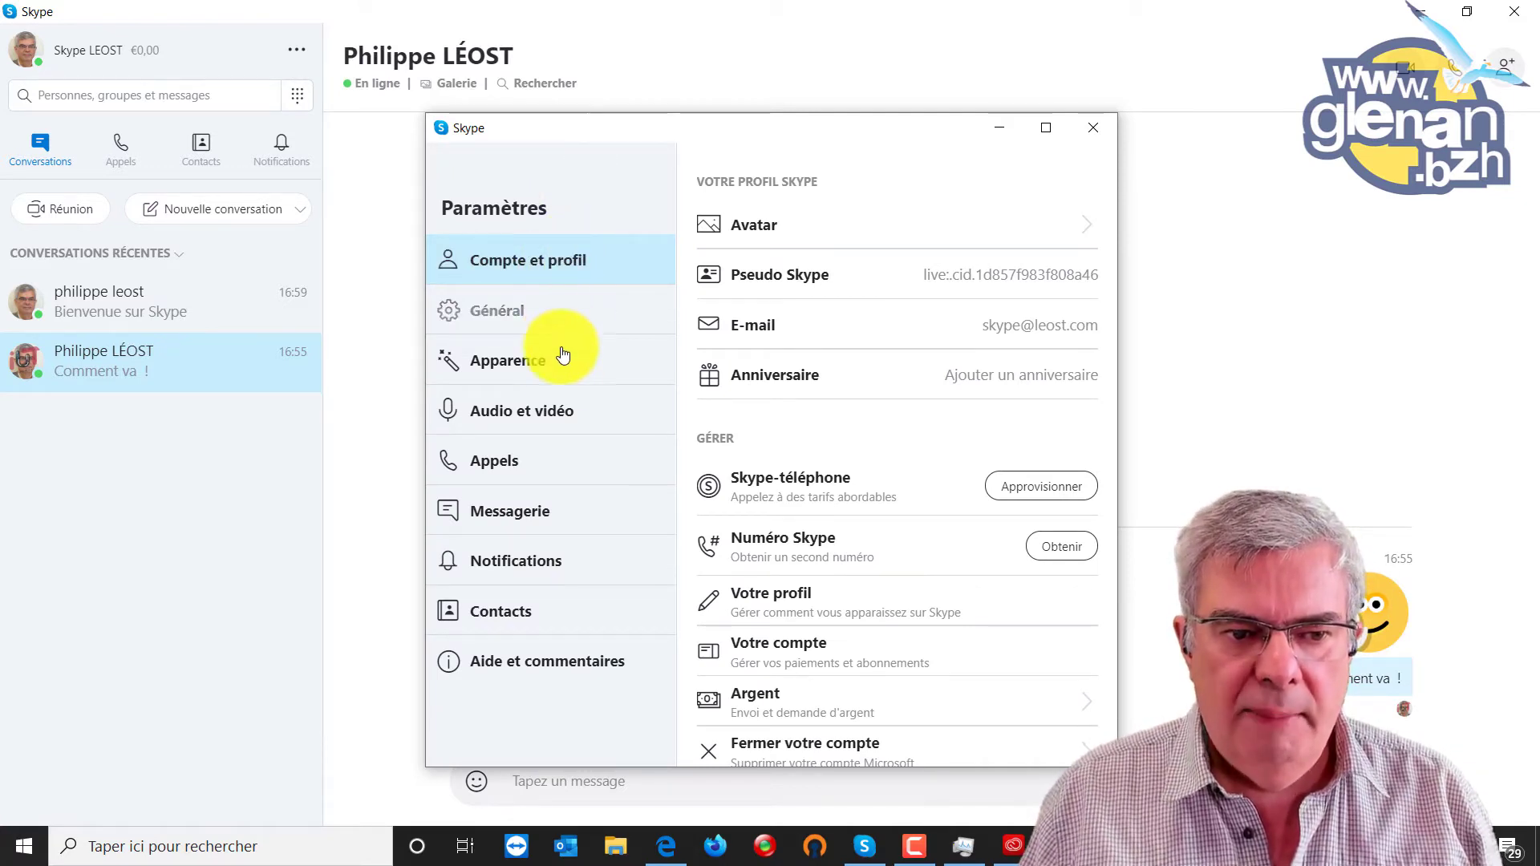
click(553, 412)
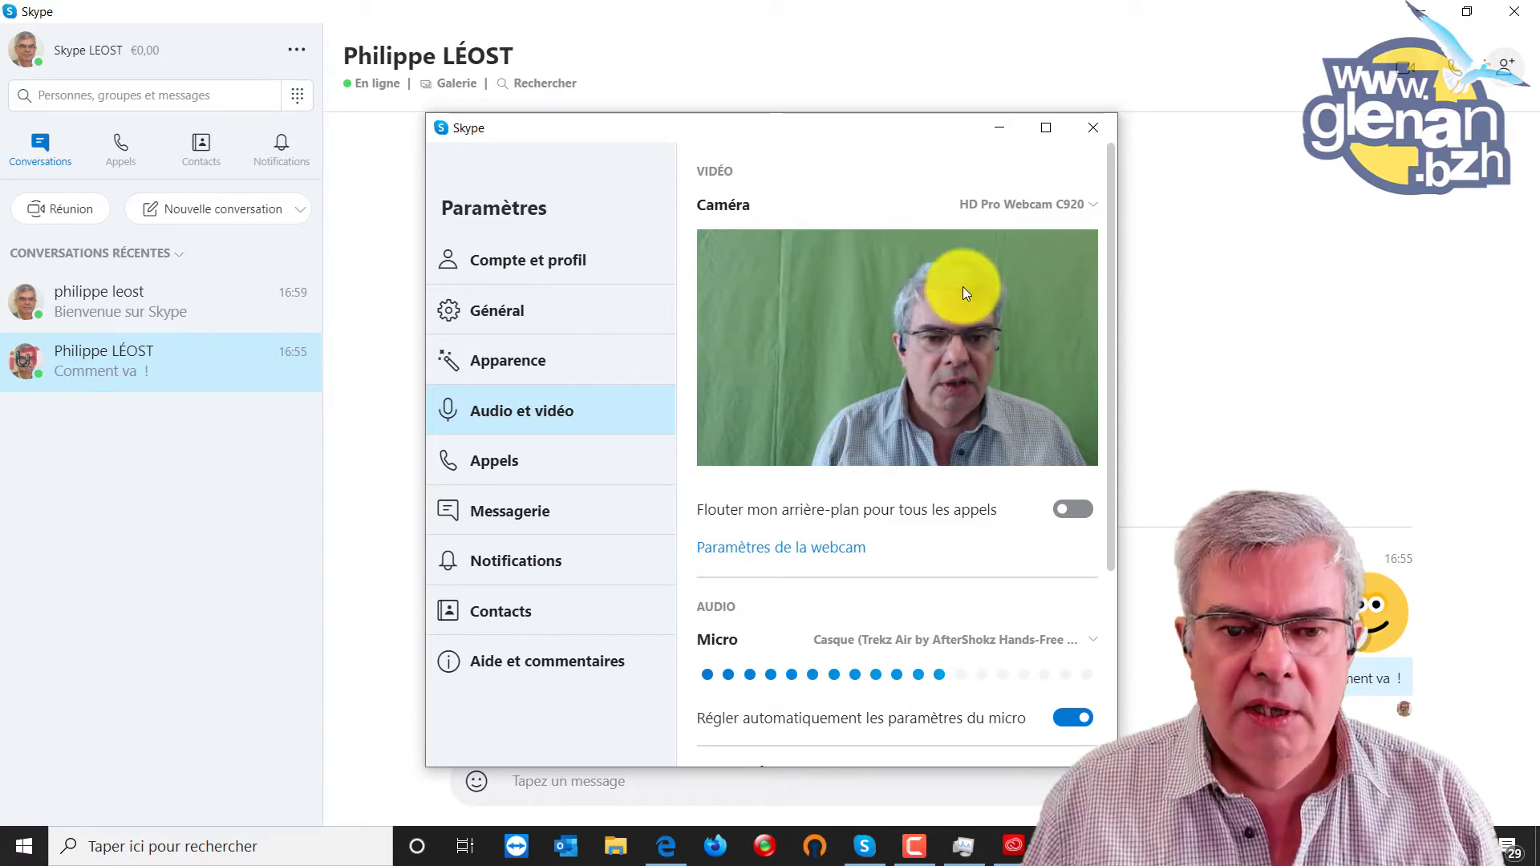
Toggle 'Flouter mon arrière-plan pour tous les appels' on, off, and on again.
click(1071, 510)
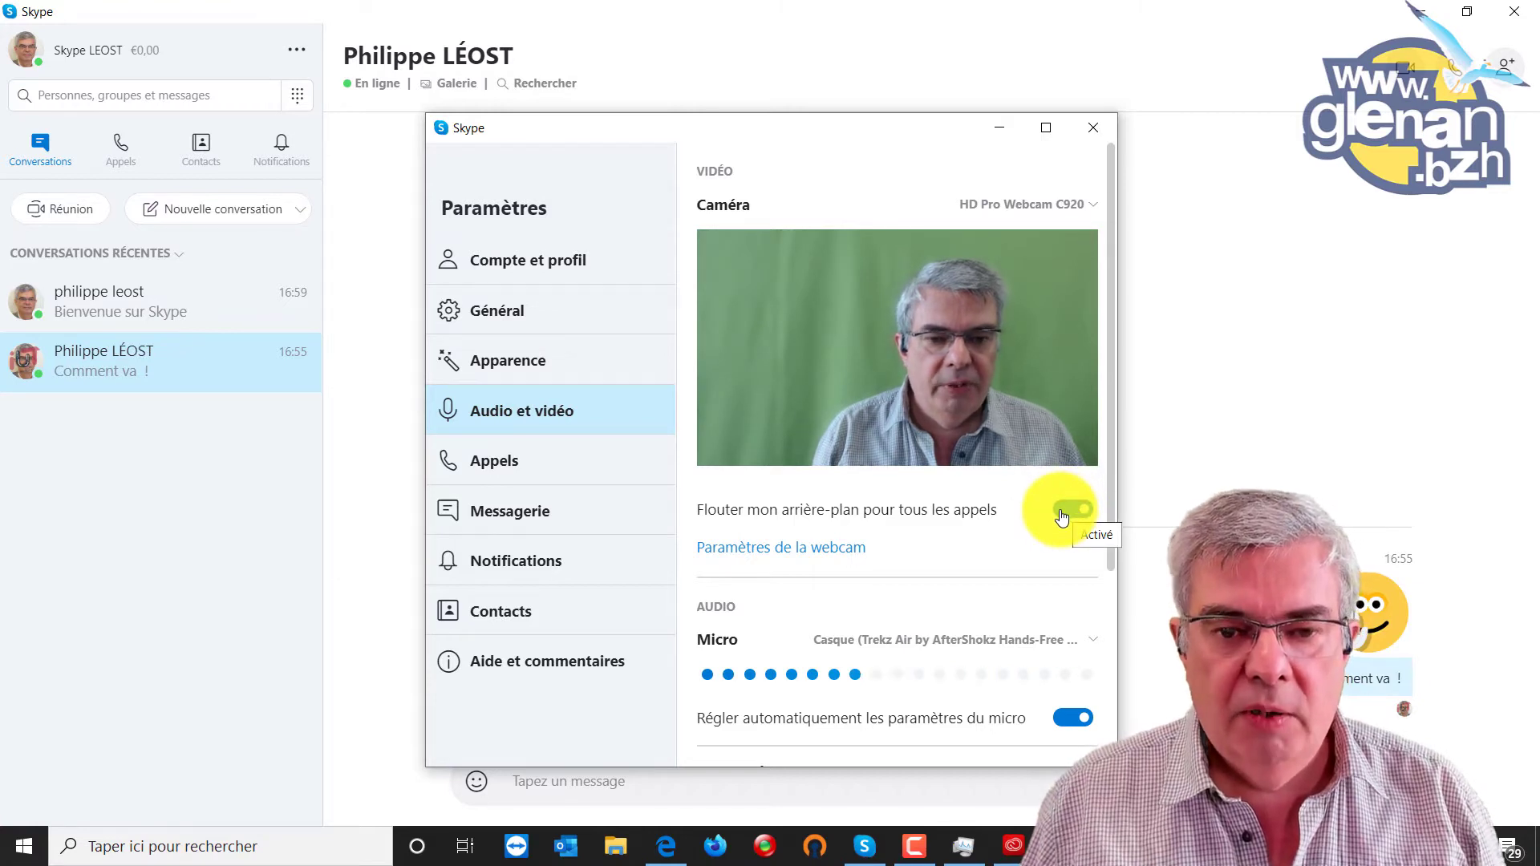
click(1070, 512)
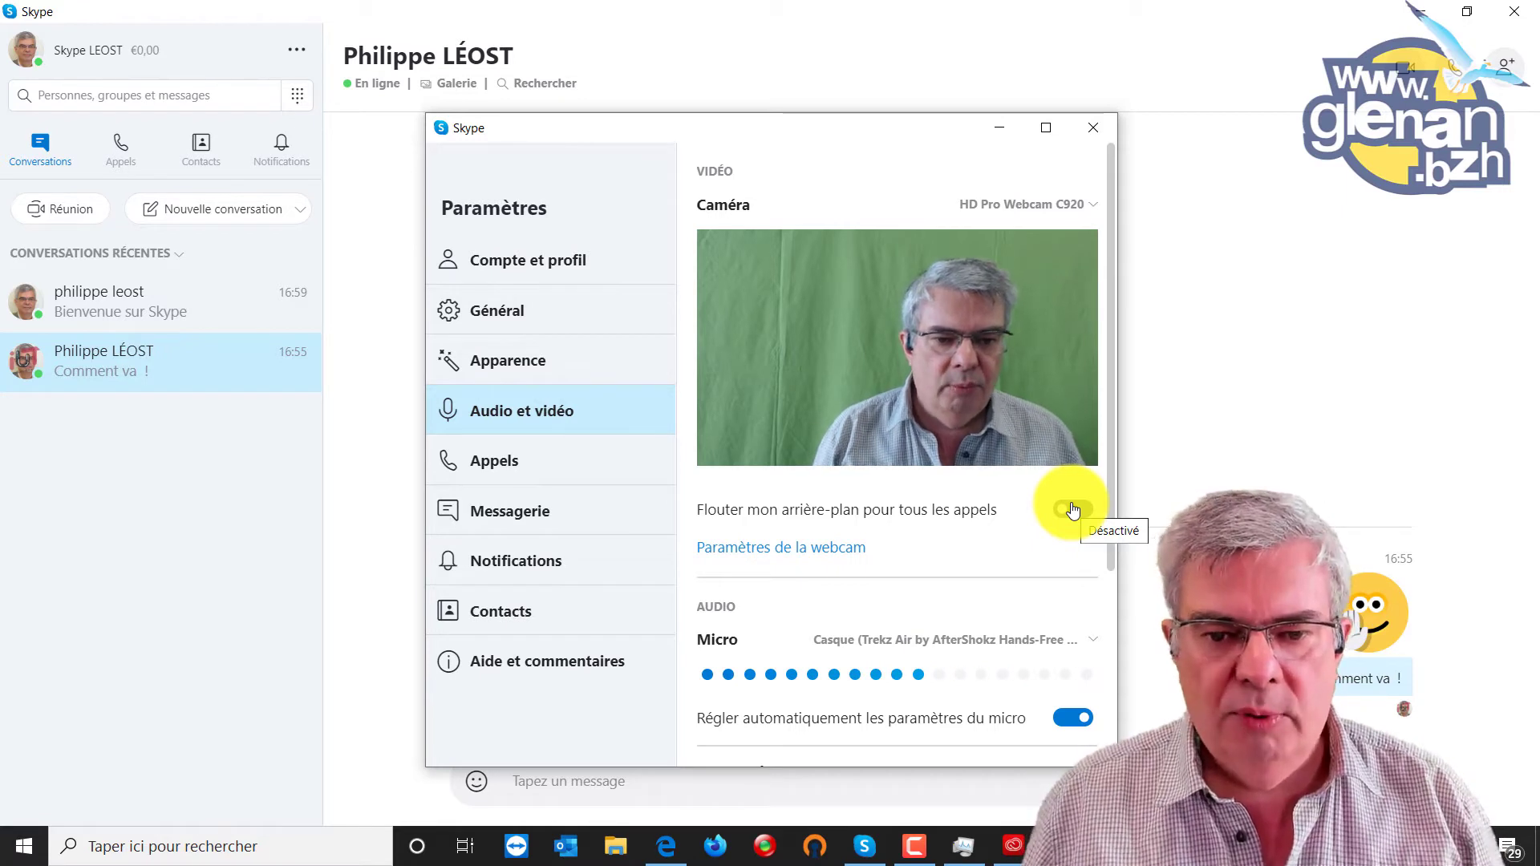
click(1073, 510)
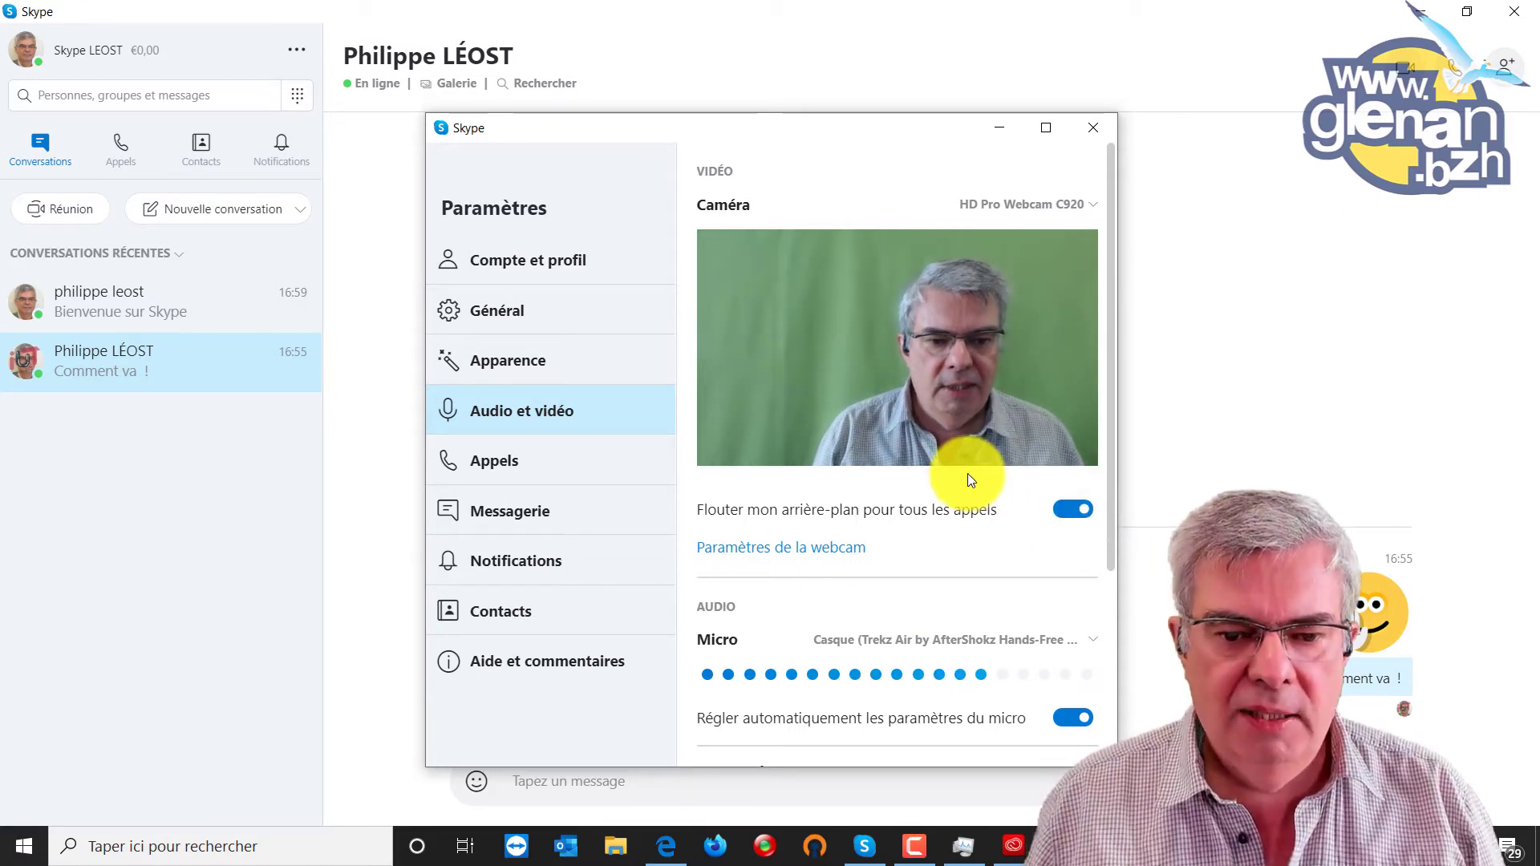
Check the microphone device list in audio settings and leave it unchanged.
scroll(949, 484, down, 3)
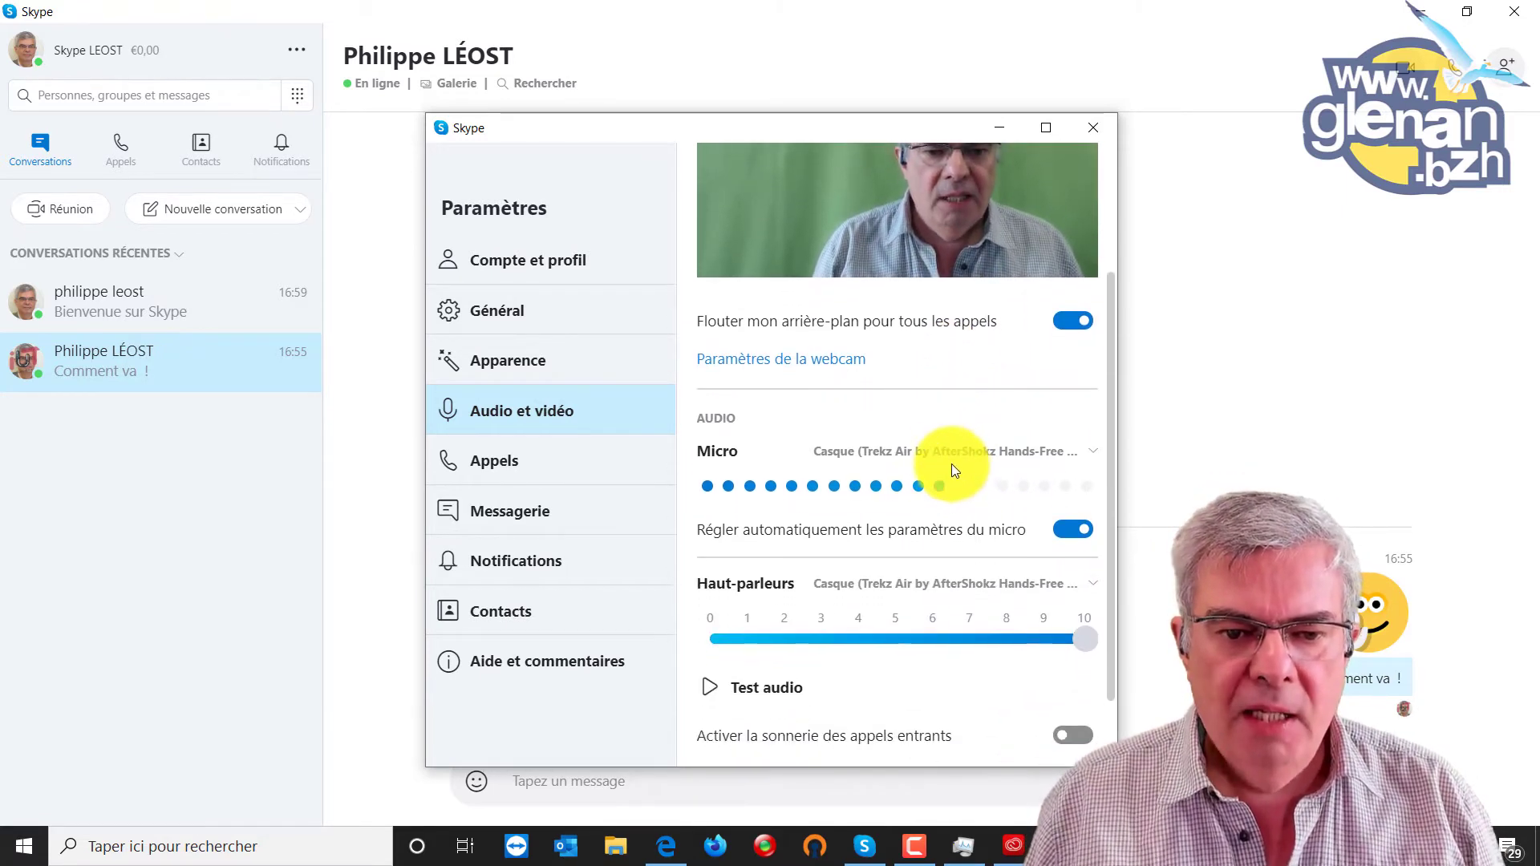
scroll(888, 399, down, 1)
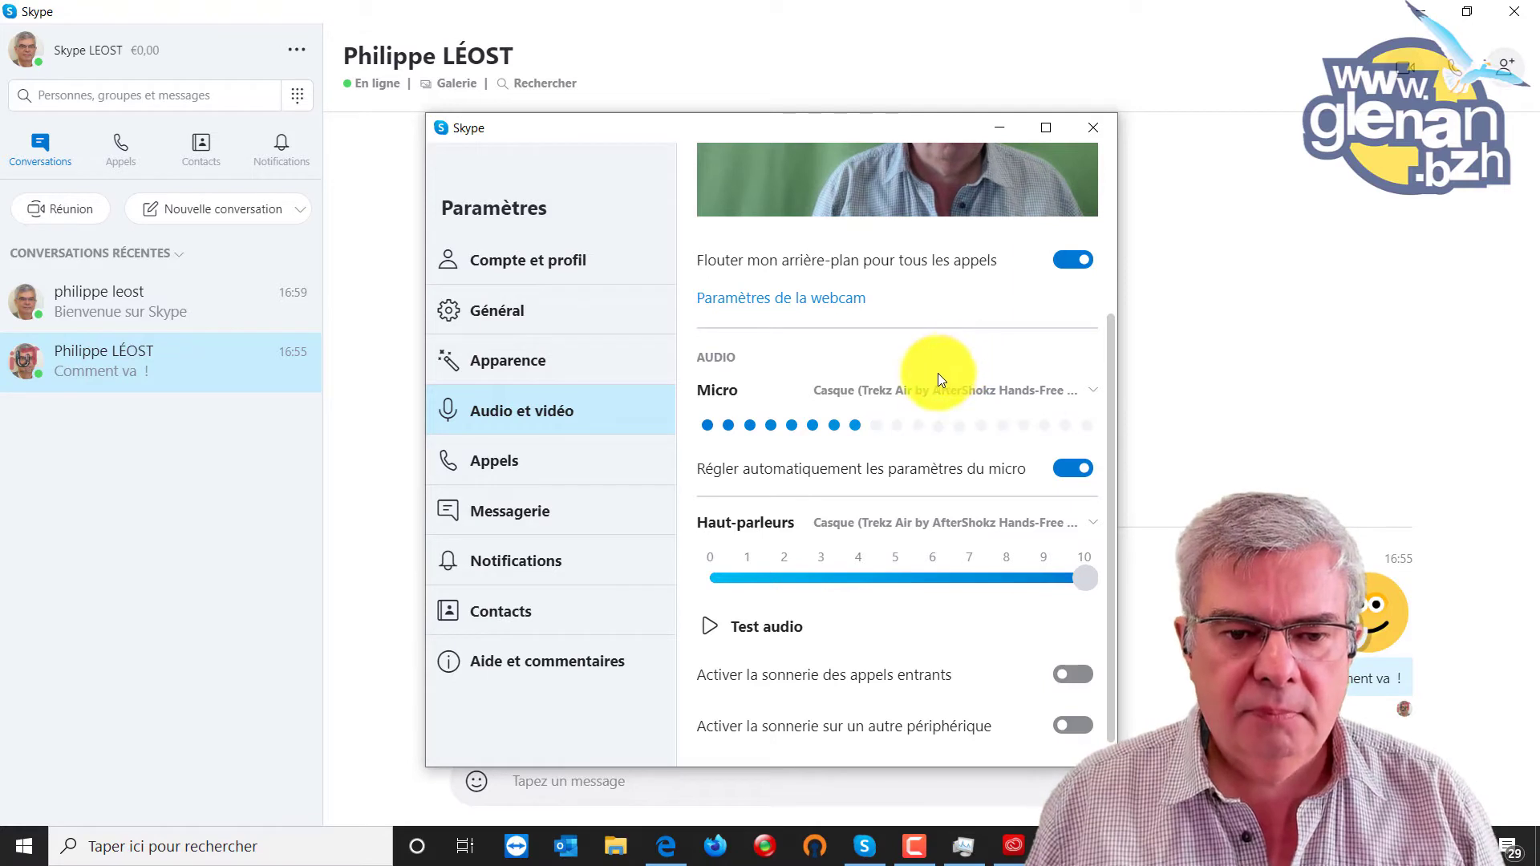
click(1091, 393)
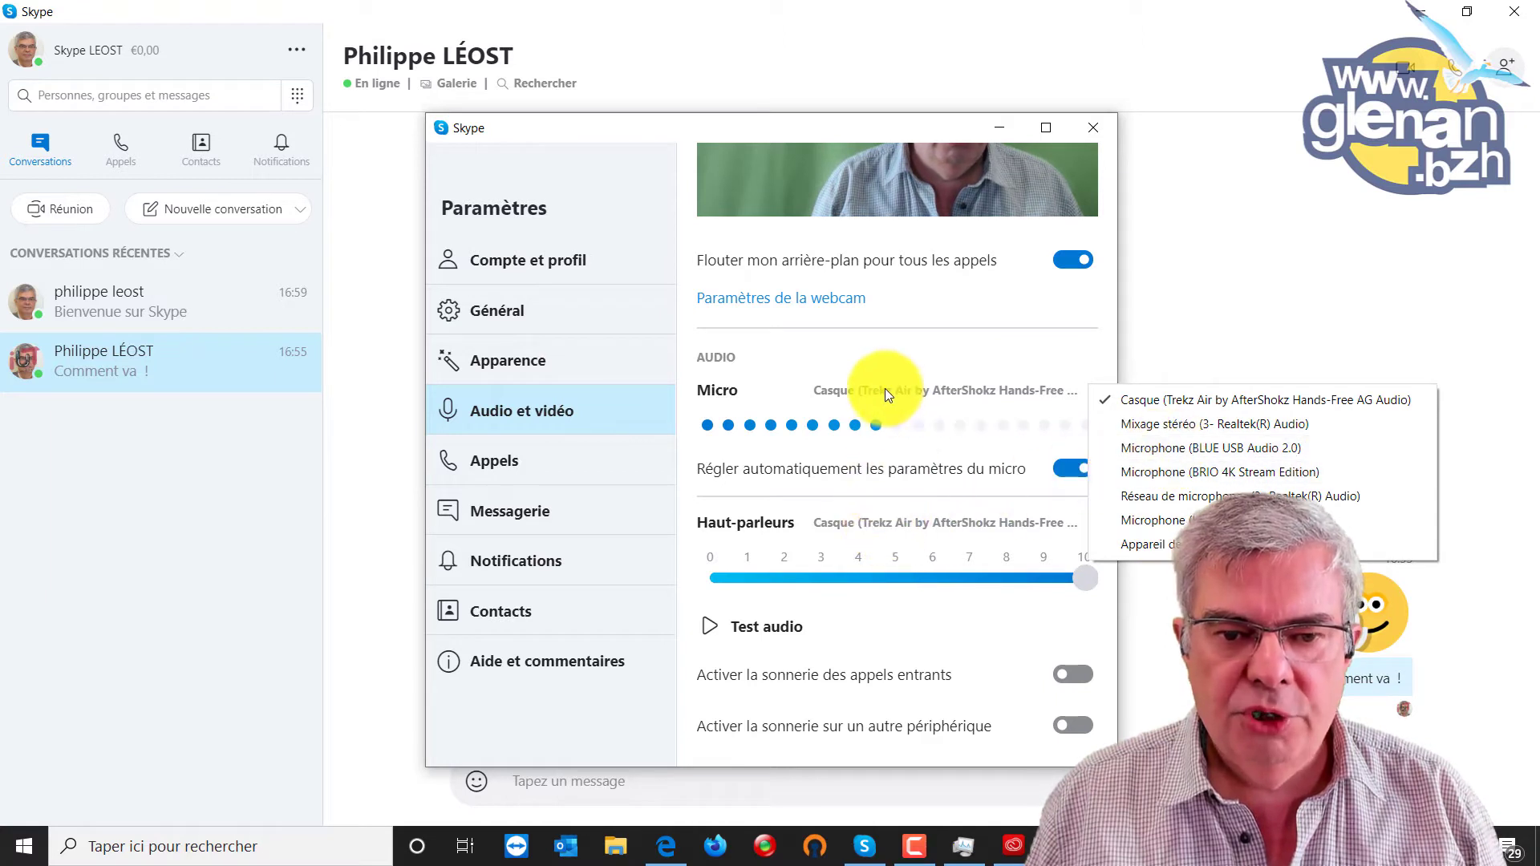
click(892, 345)
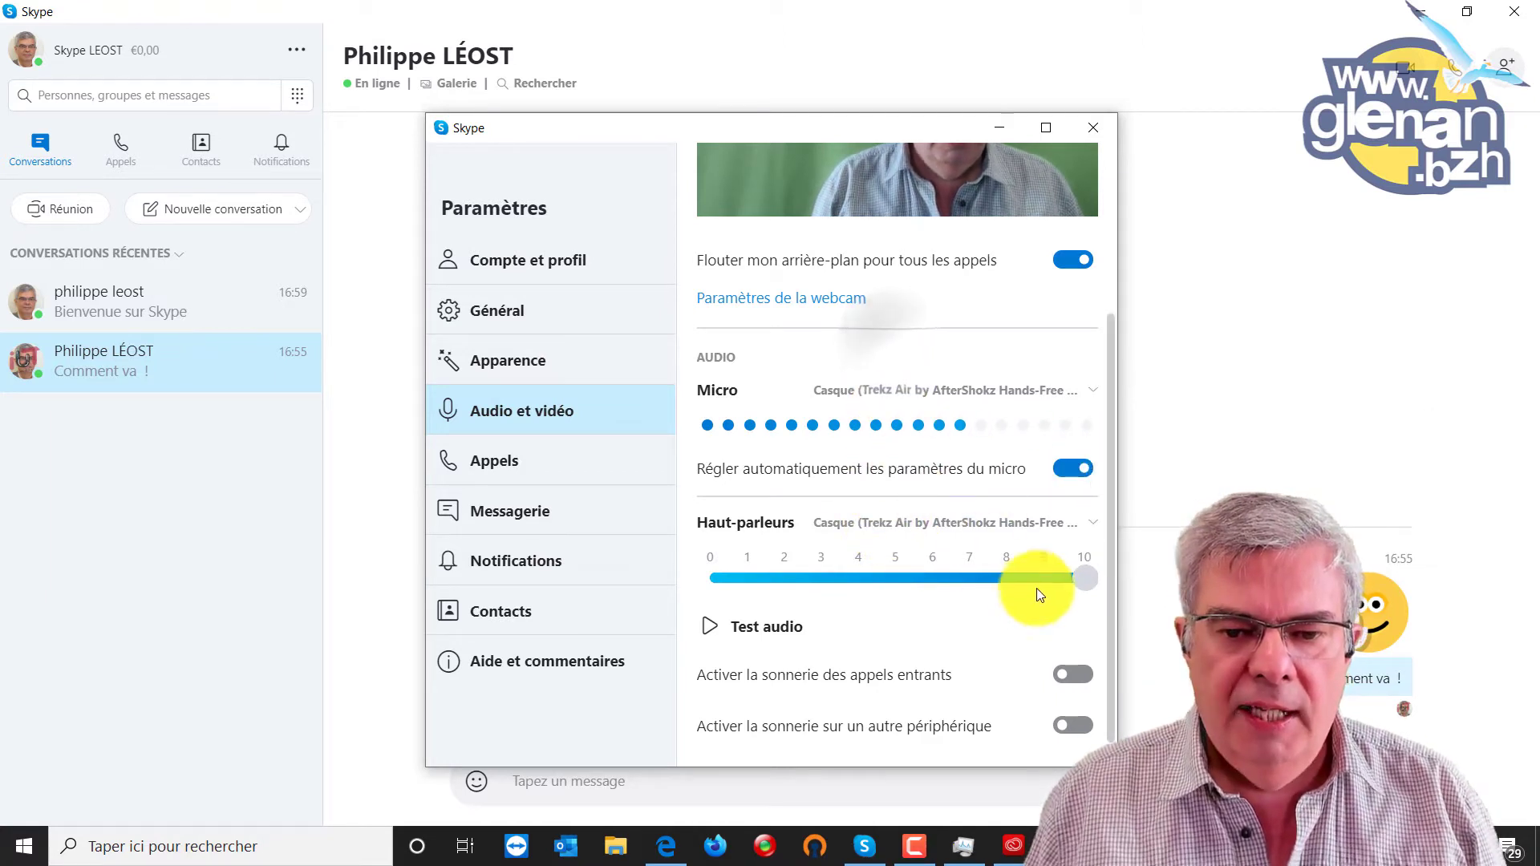
Keep Casque as the Haut-parleurs output device and play the test sound.
click(1092, 522)
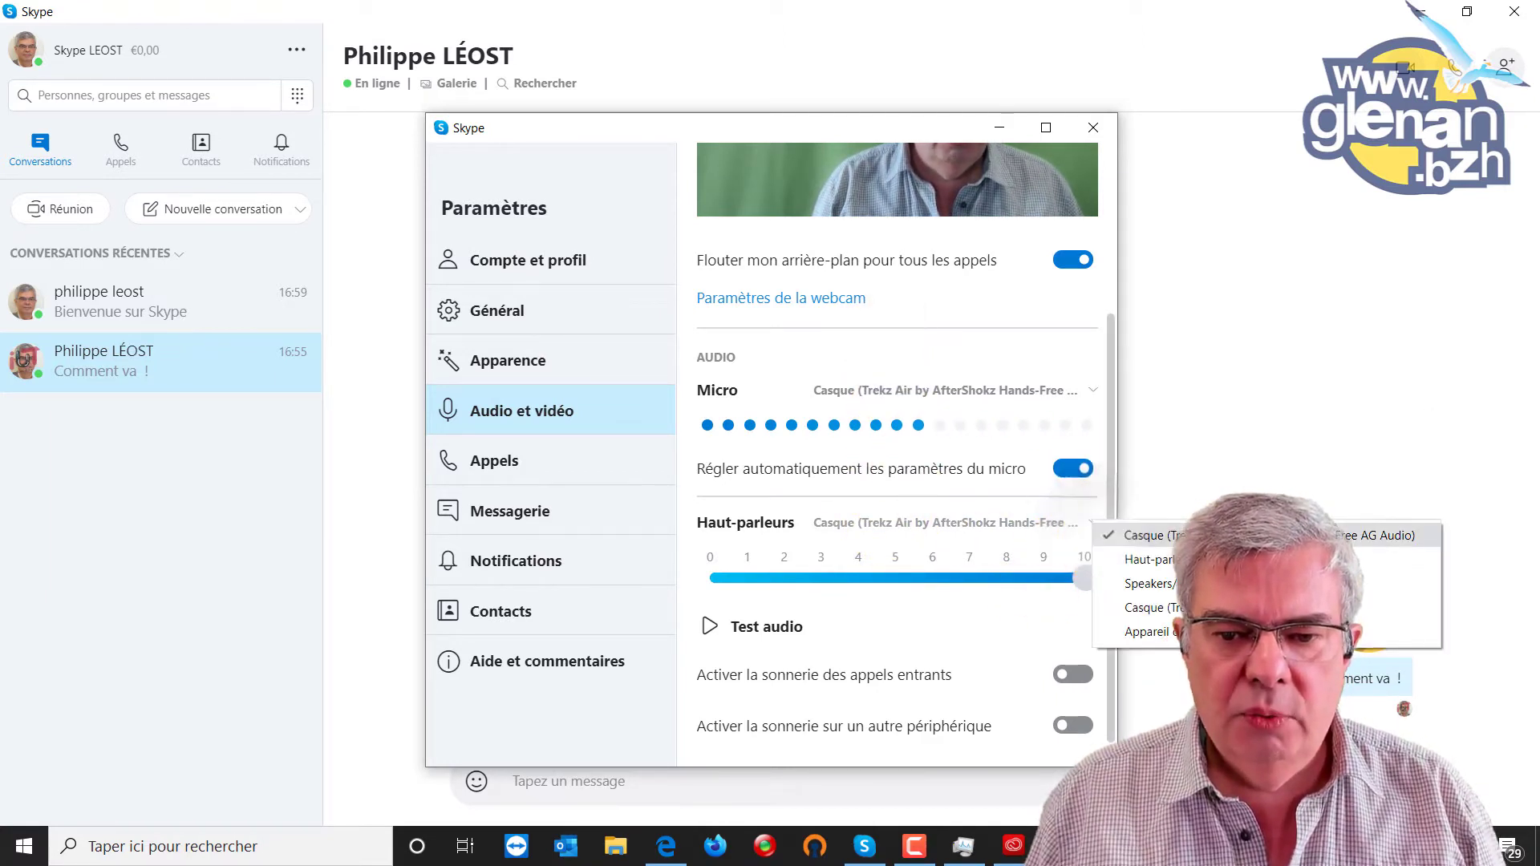
click(971, 494)
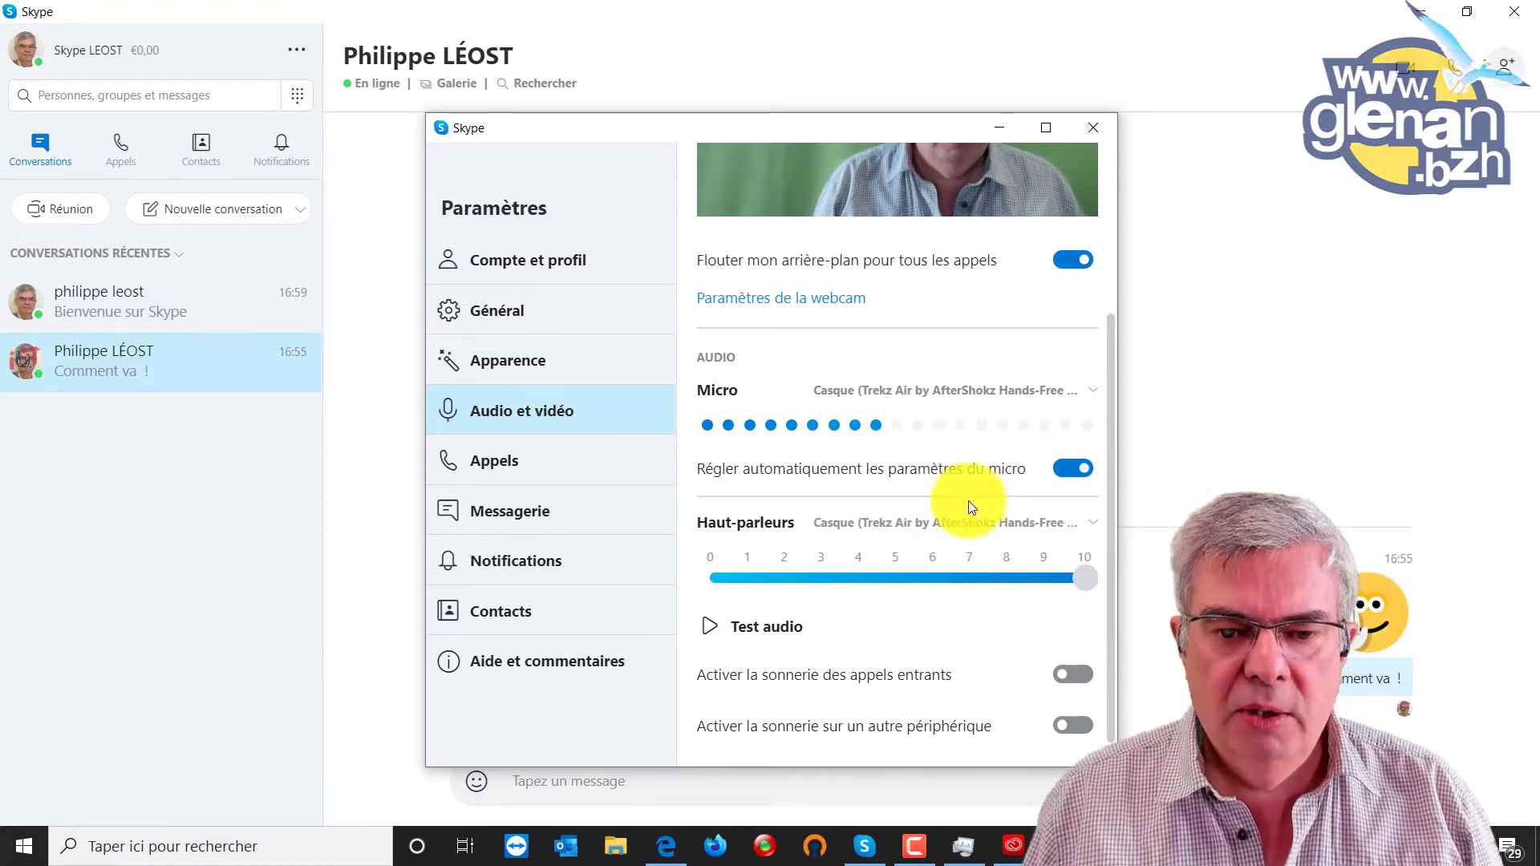
click(1090, 524)
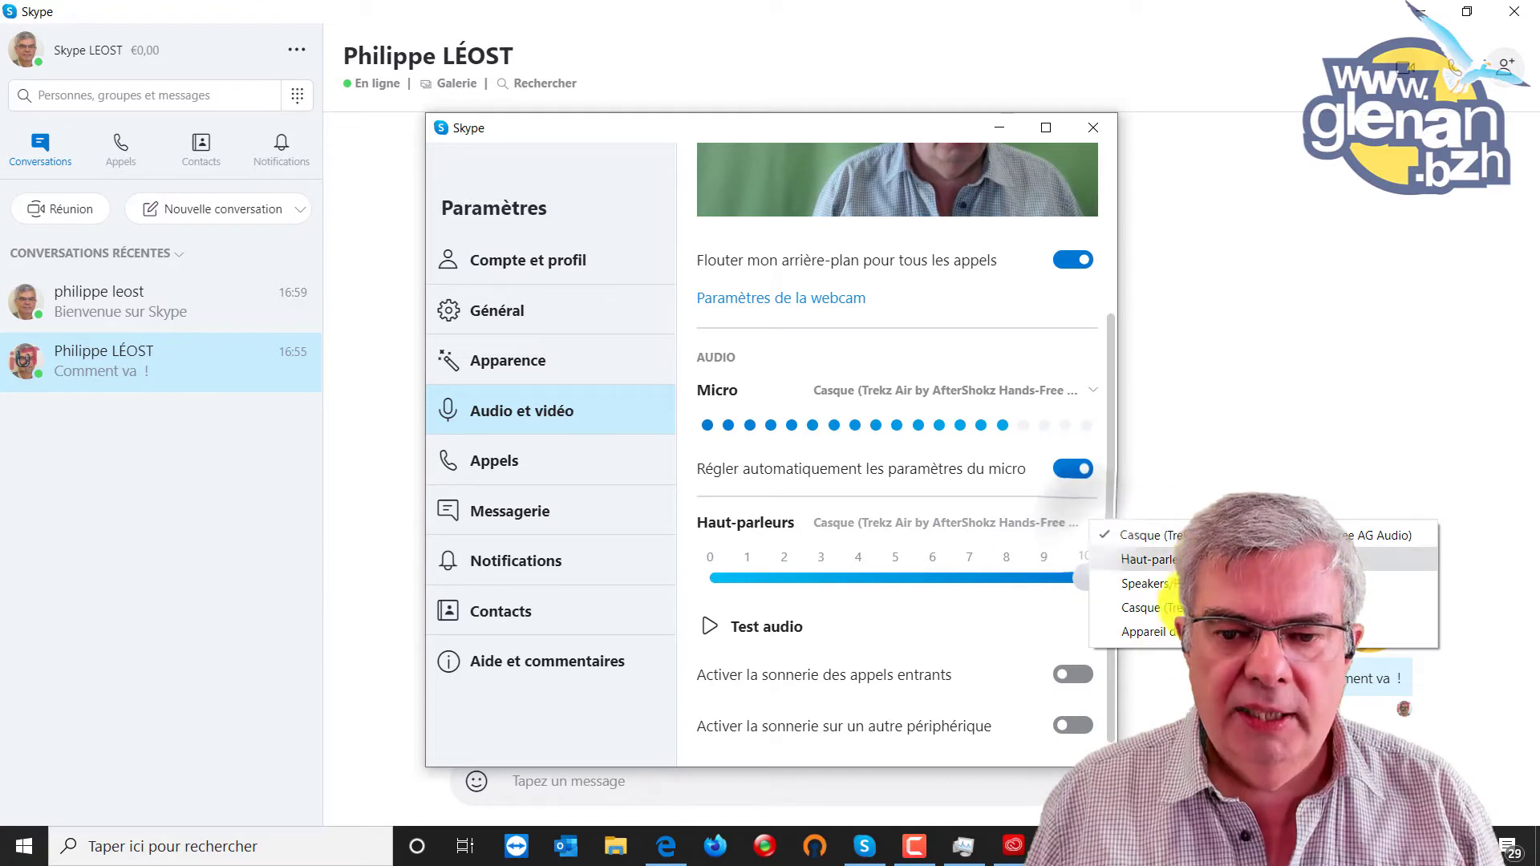
click(946, 505)
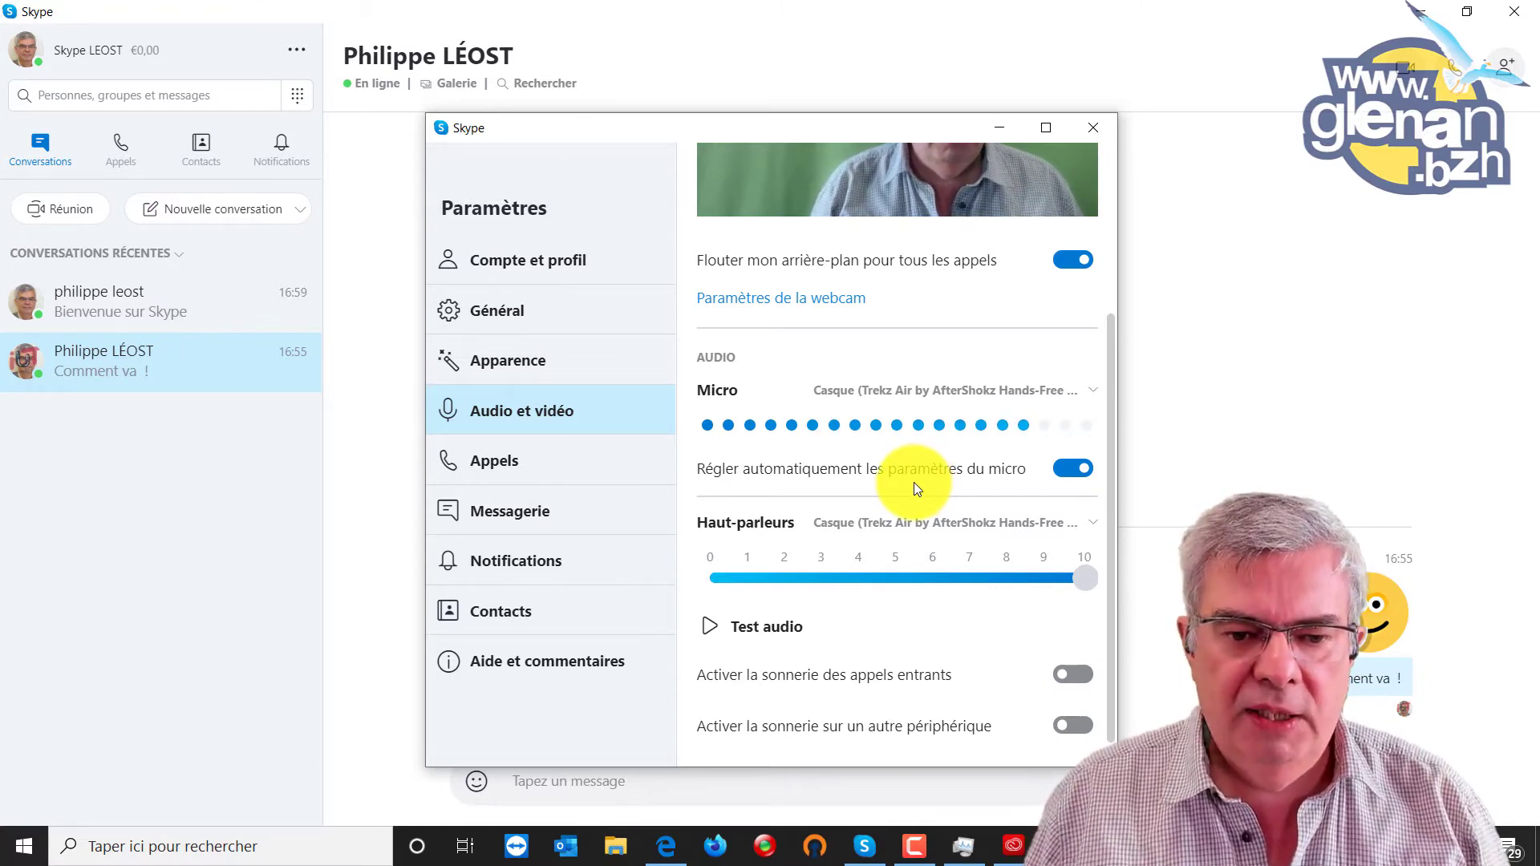
click(720, 634)
Lower the Haut-parleurs volume from 10 to about 2–3 and close the Paramètres window.
drag(916, 576, 794, 583)
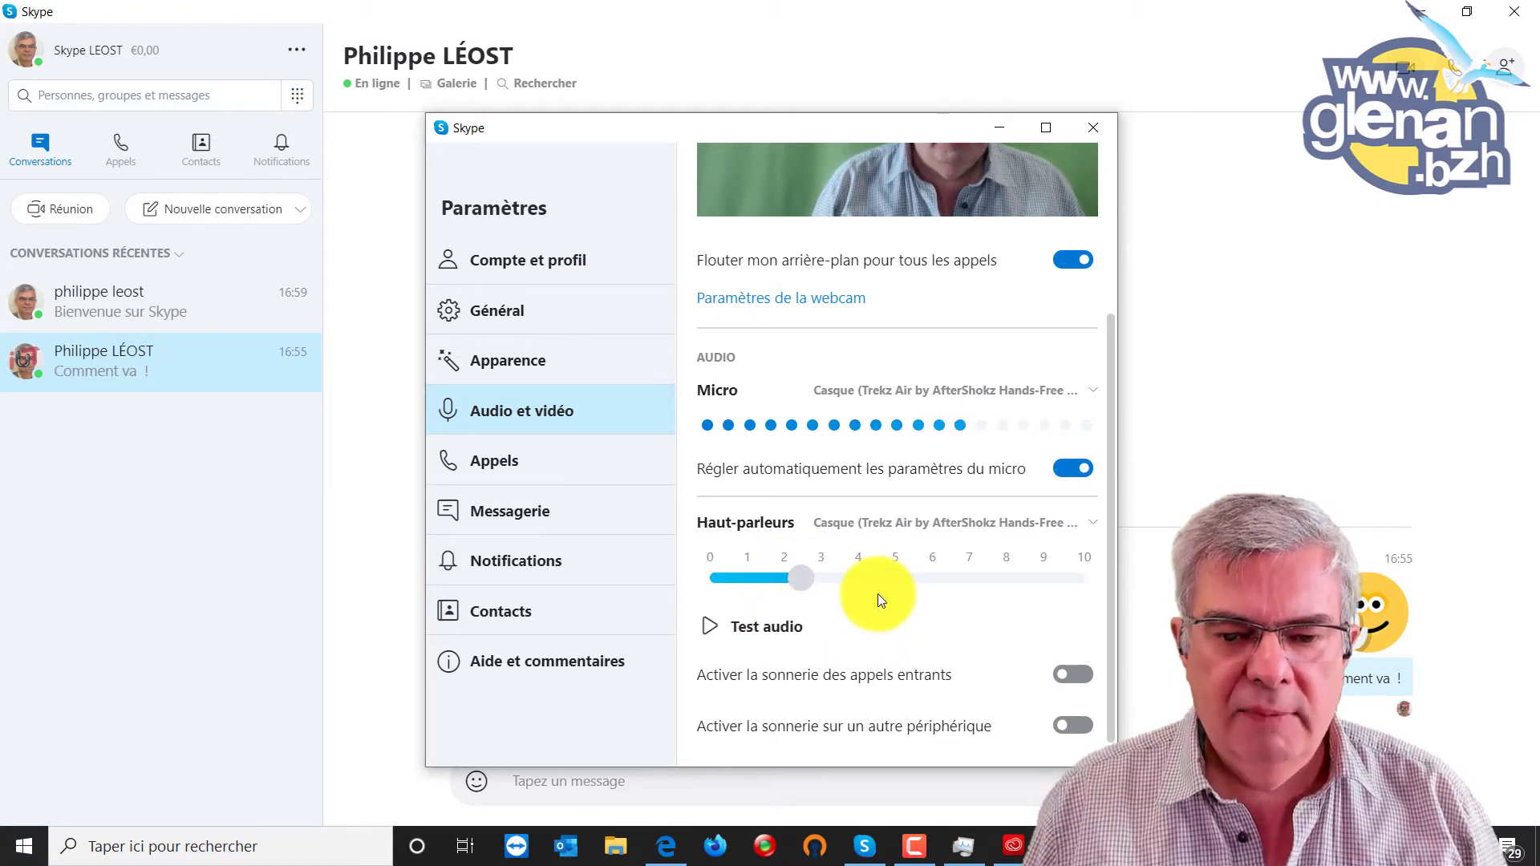
scroll(879, 579, down, 1)
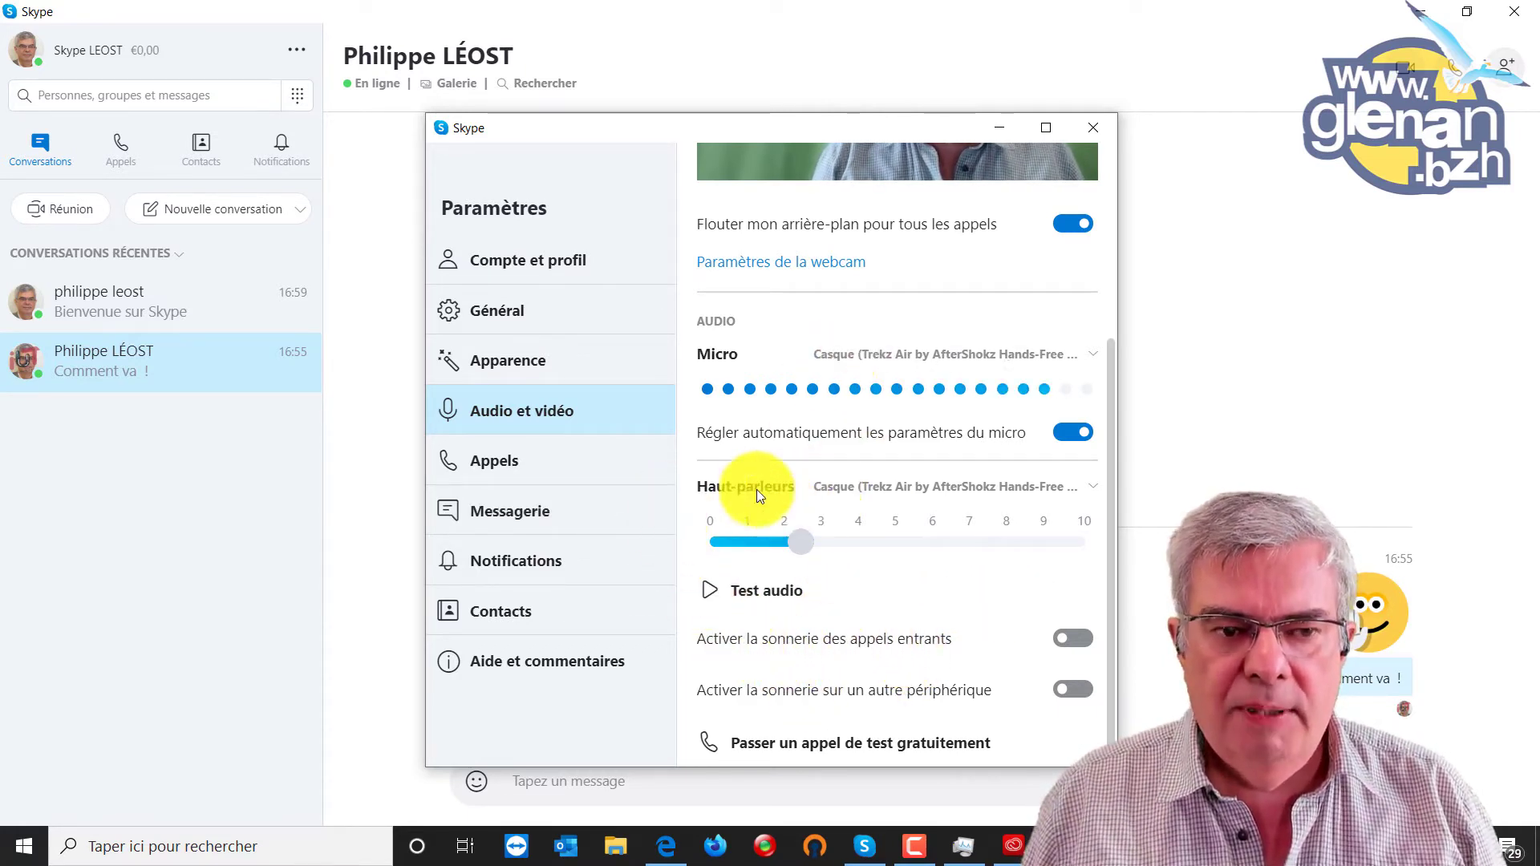
click(1092, 127)
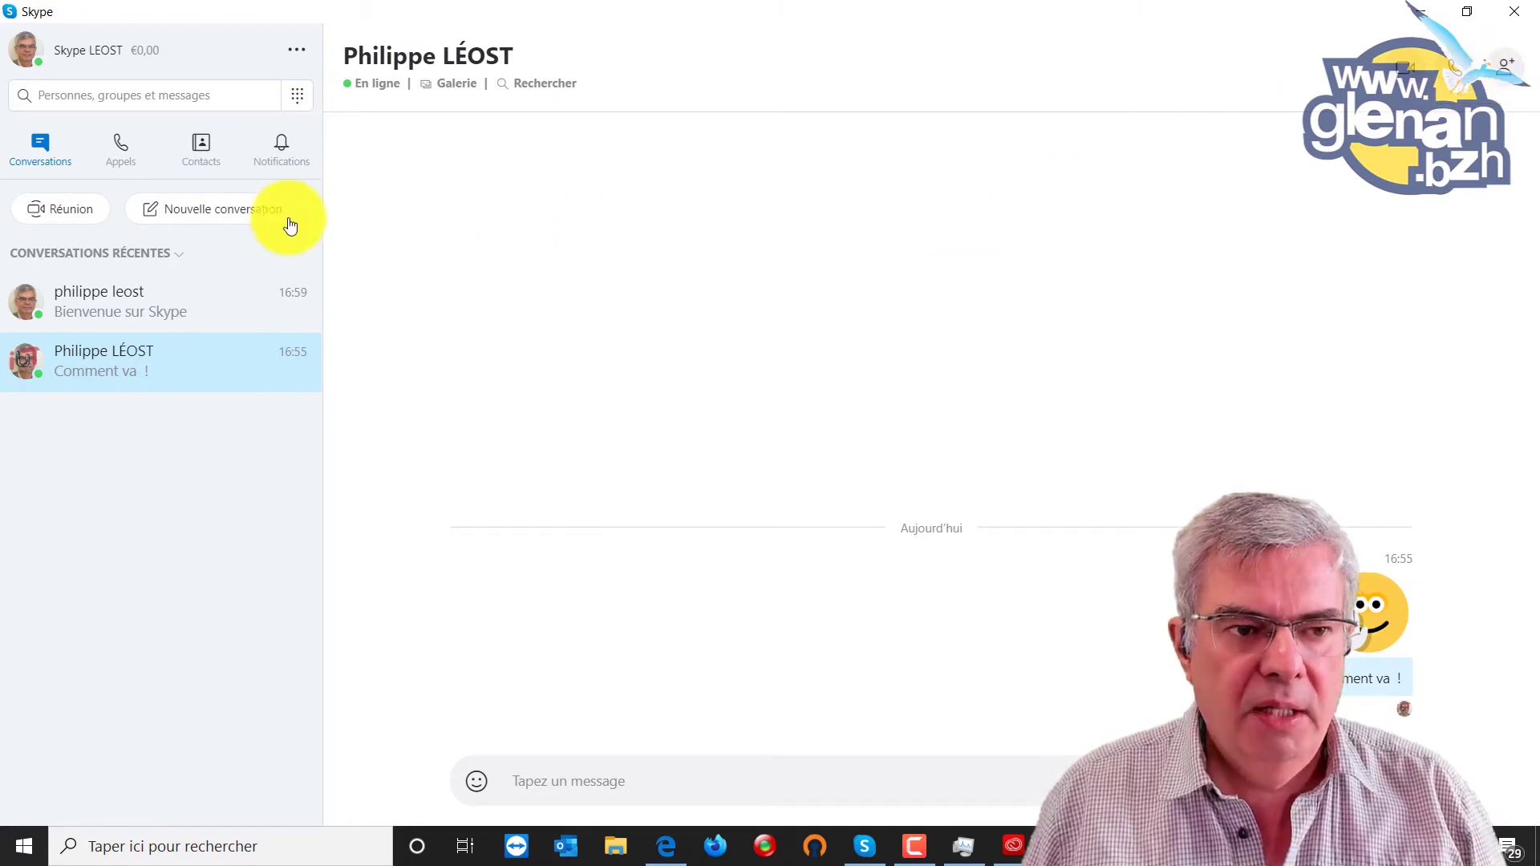
Open the Nouvelle conversation dropdown listing Nouveau groupe, Nouvelle conversation and private conversation.
click(241, 213)
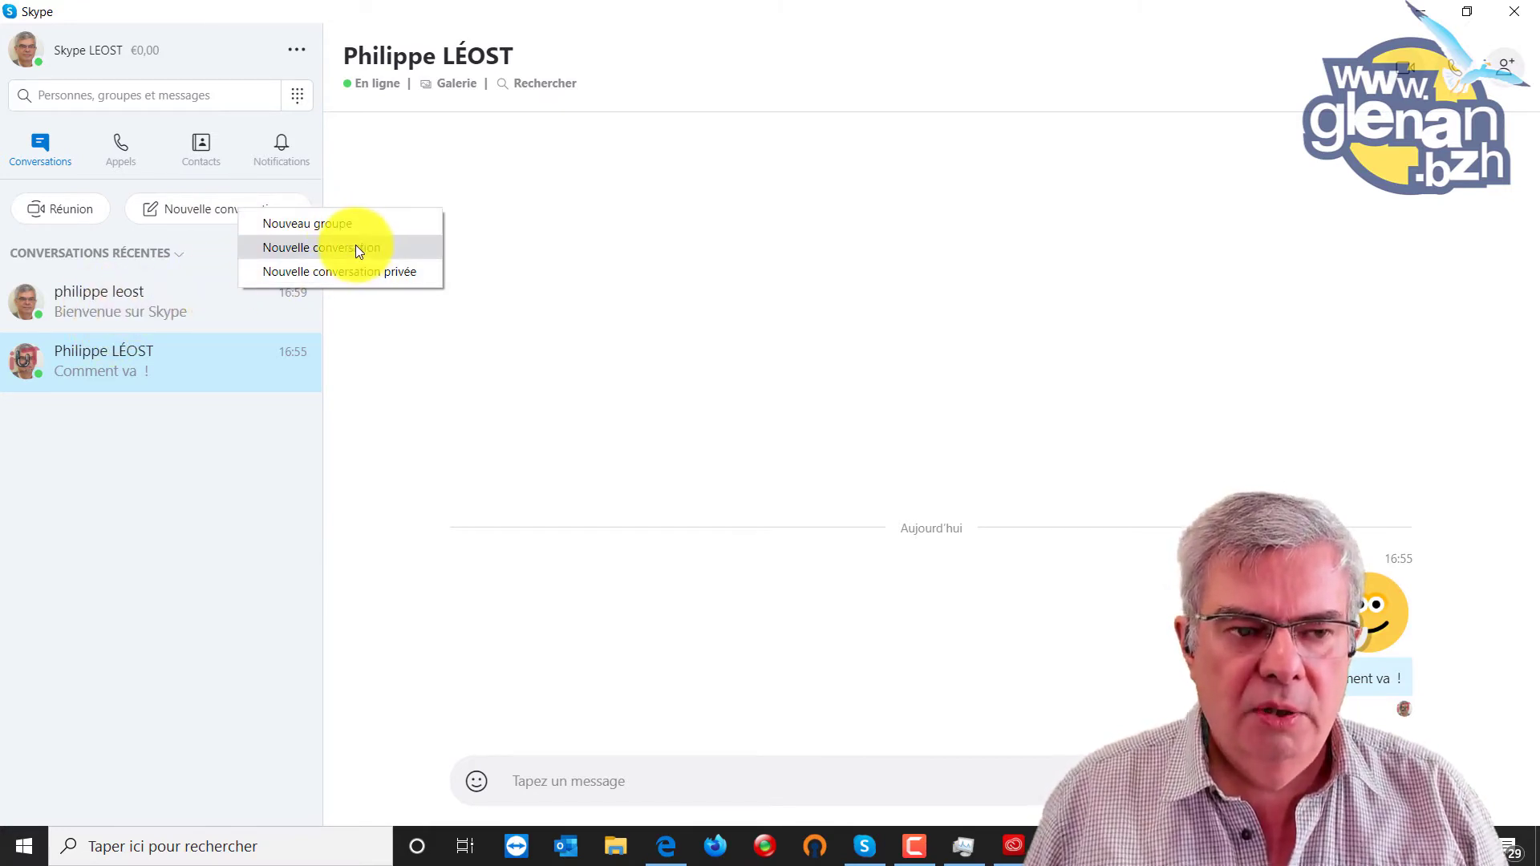
Create a Nouveau groupe named 'LEOST sur Skype' without a picture and proceed to members.
click(336, 224)
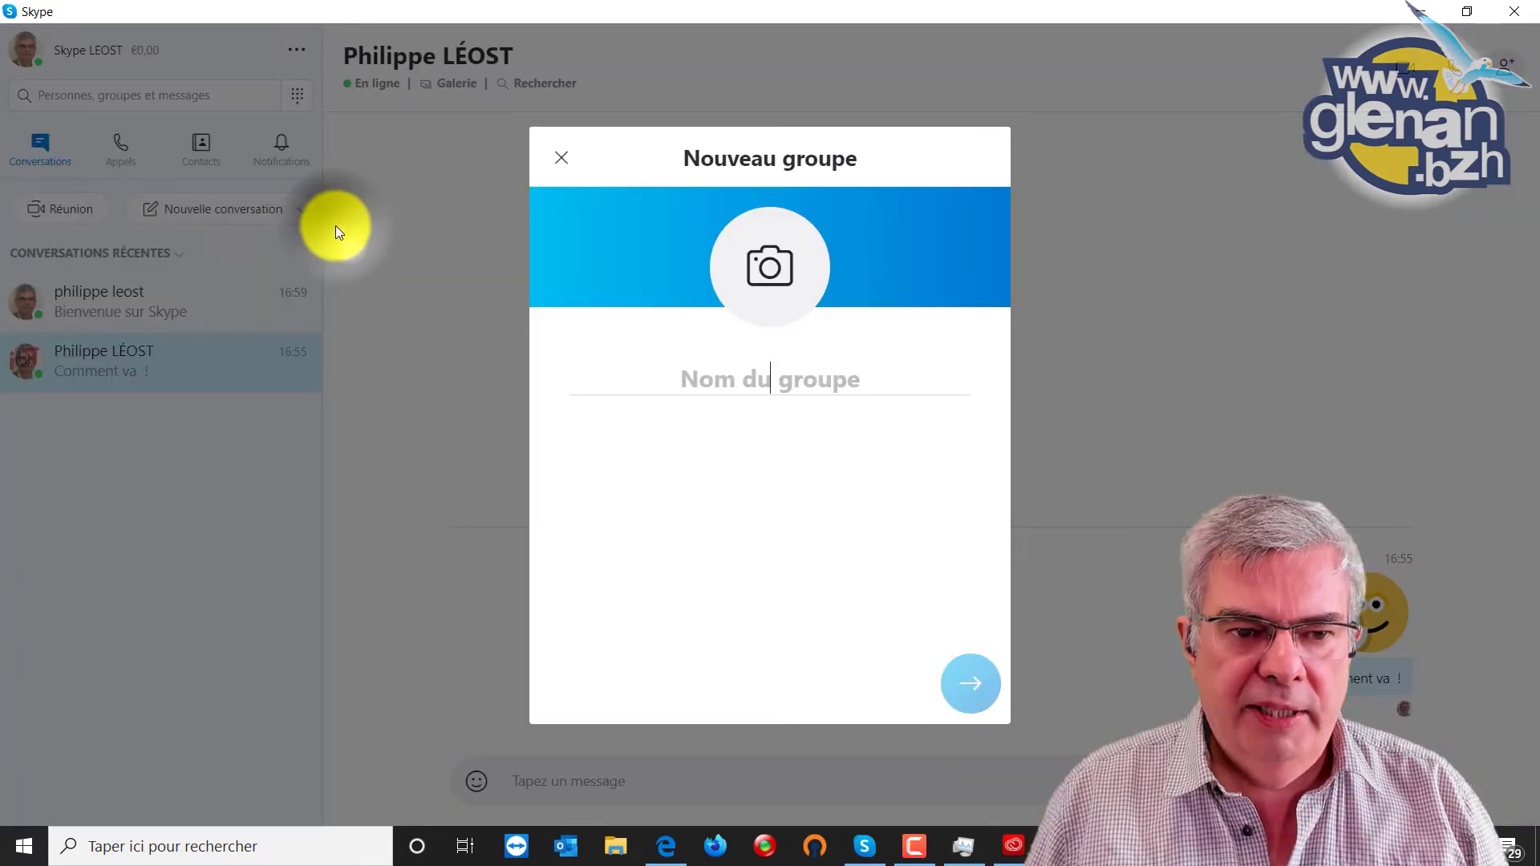
click(778, 371)
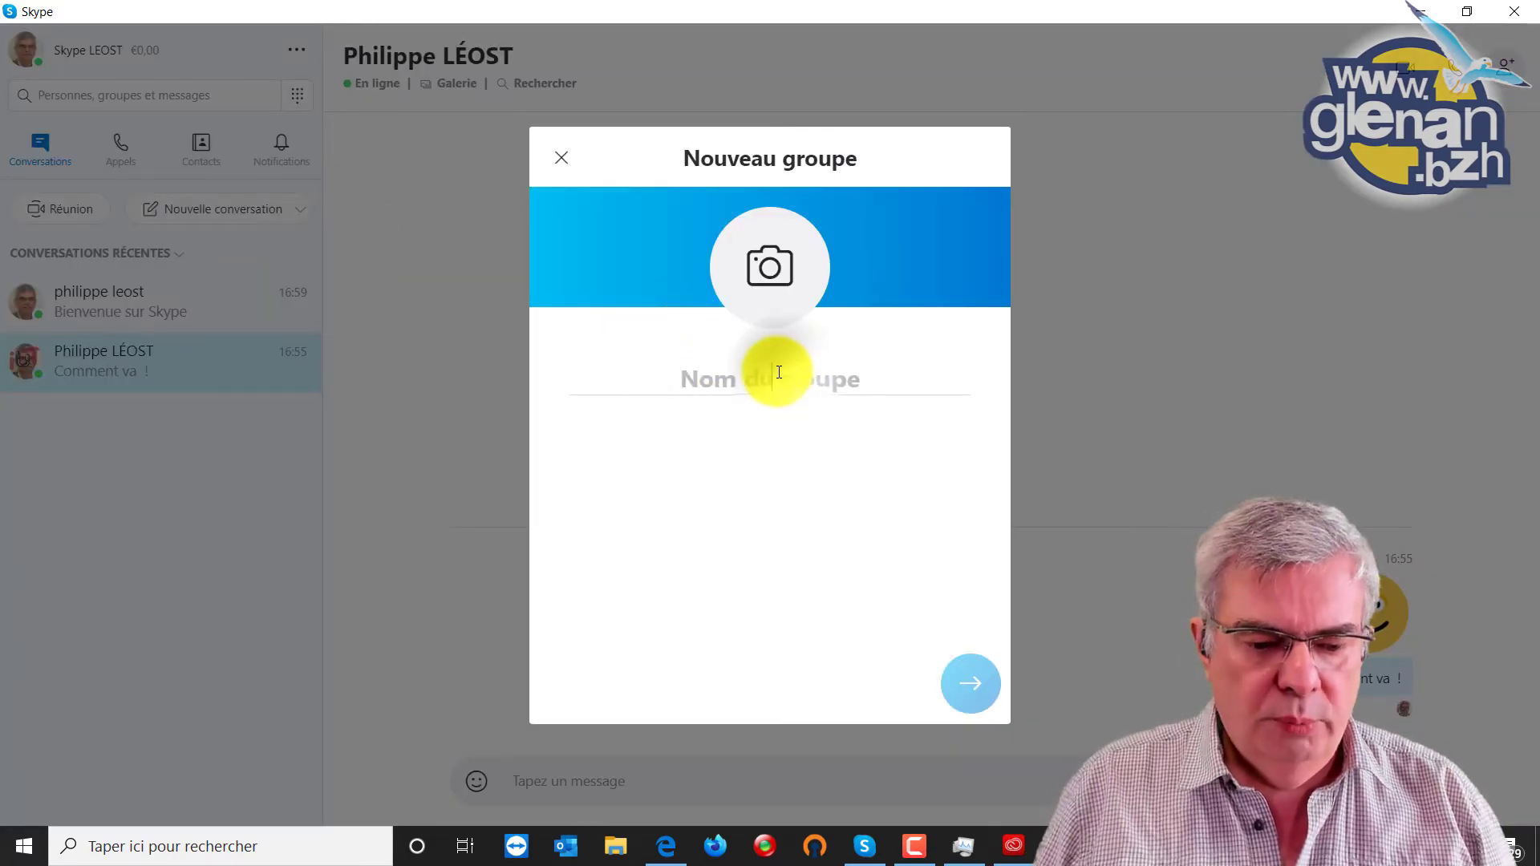
text(LEOST )
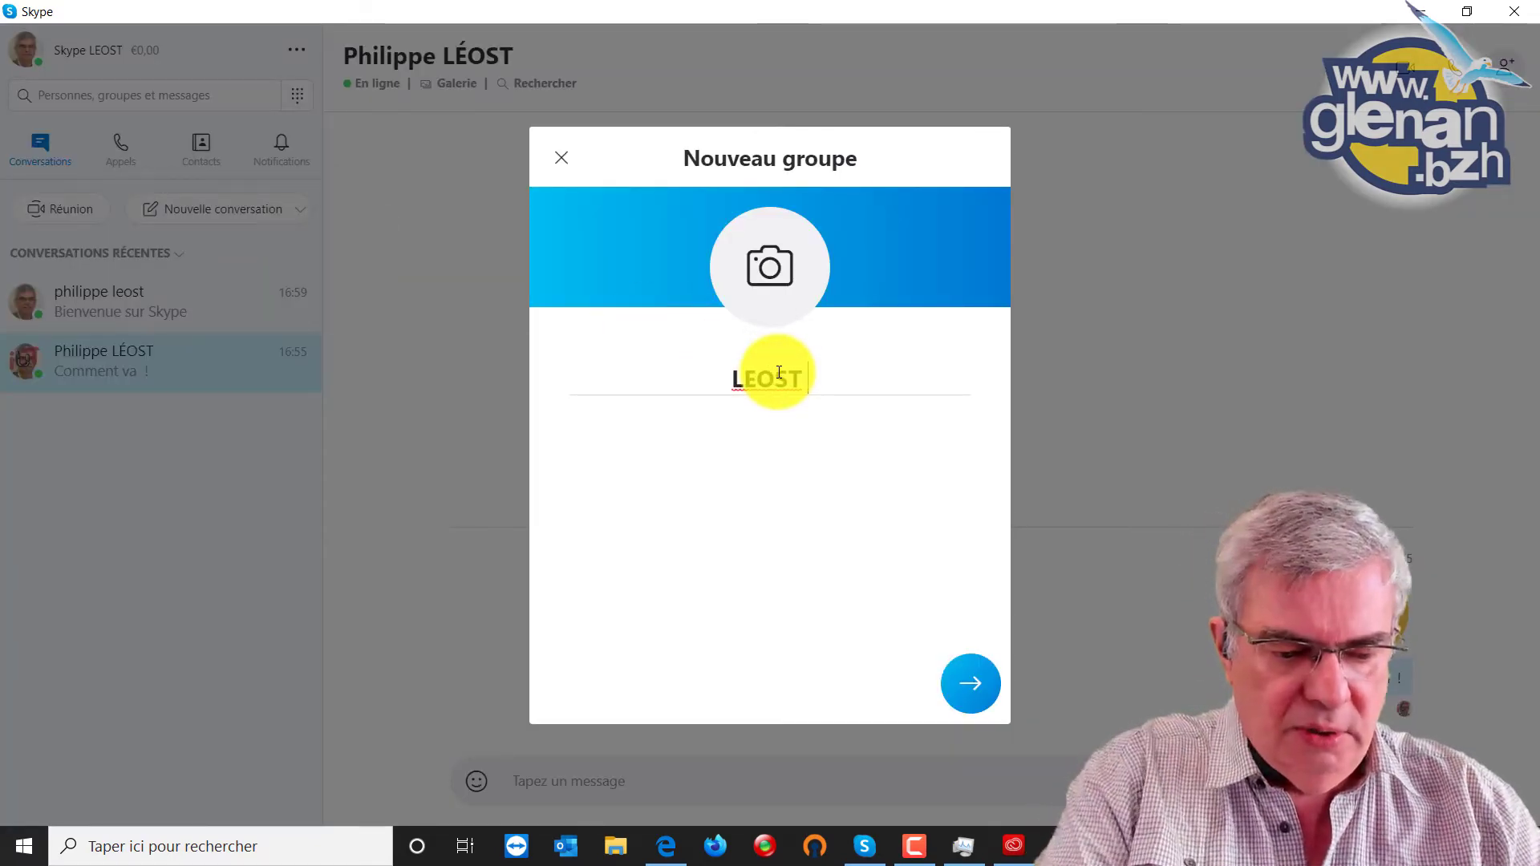
text(sur Skype)
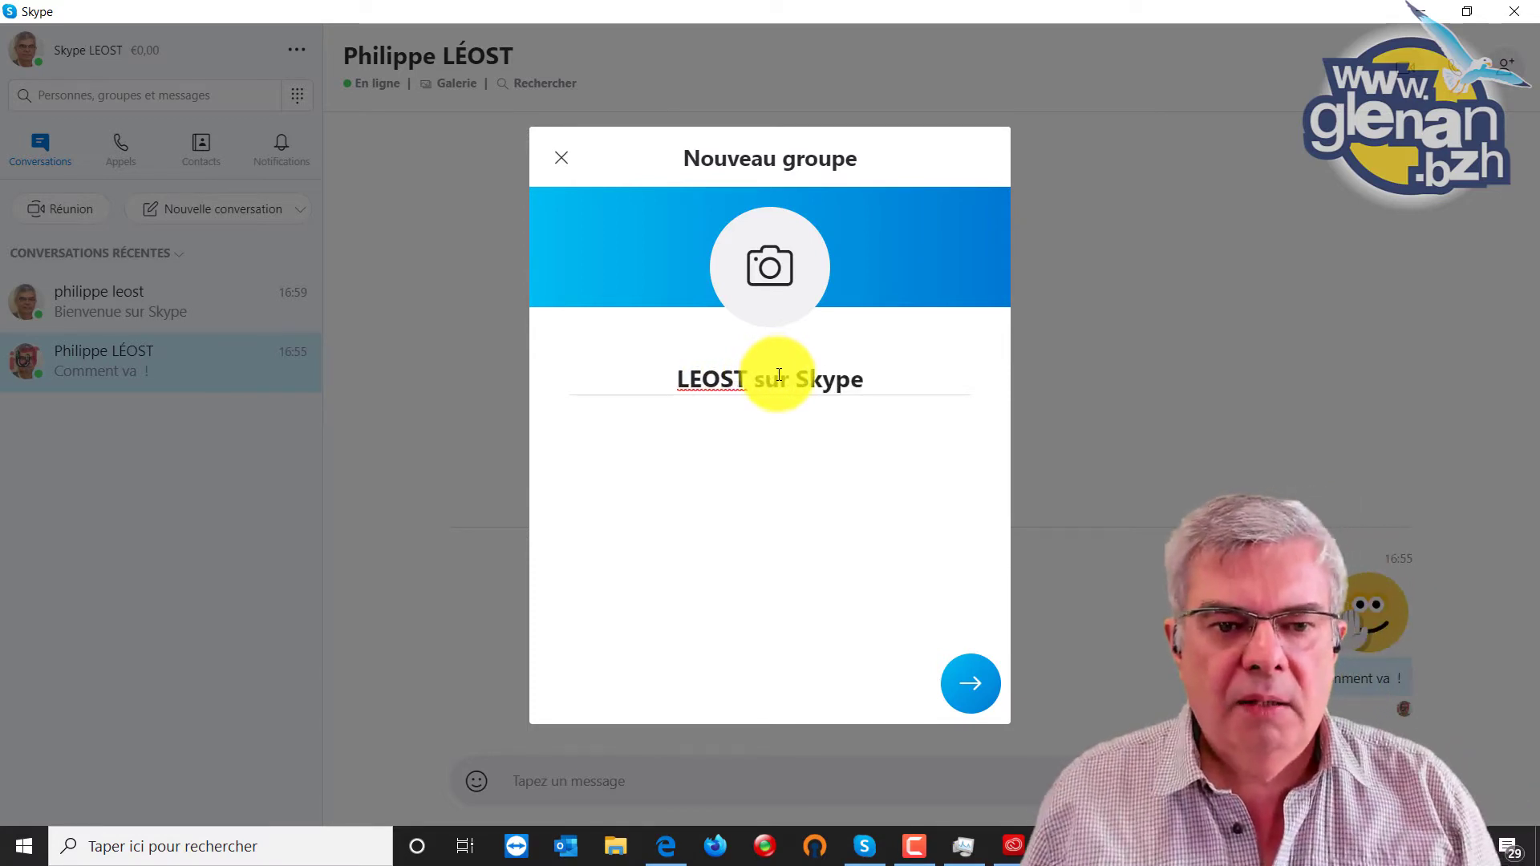
click(772, 268)
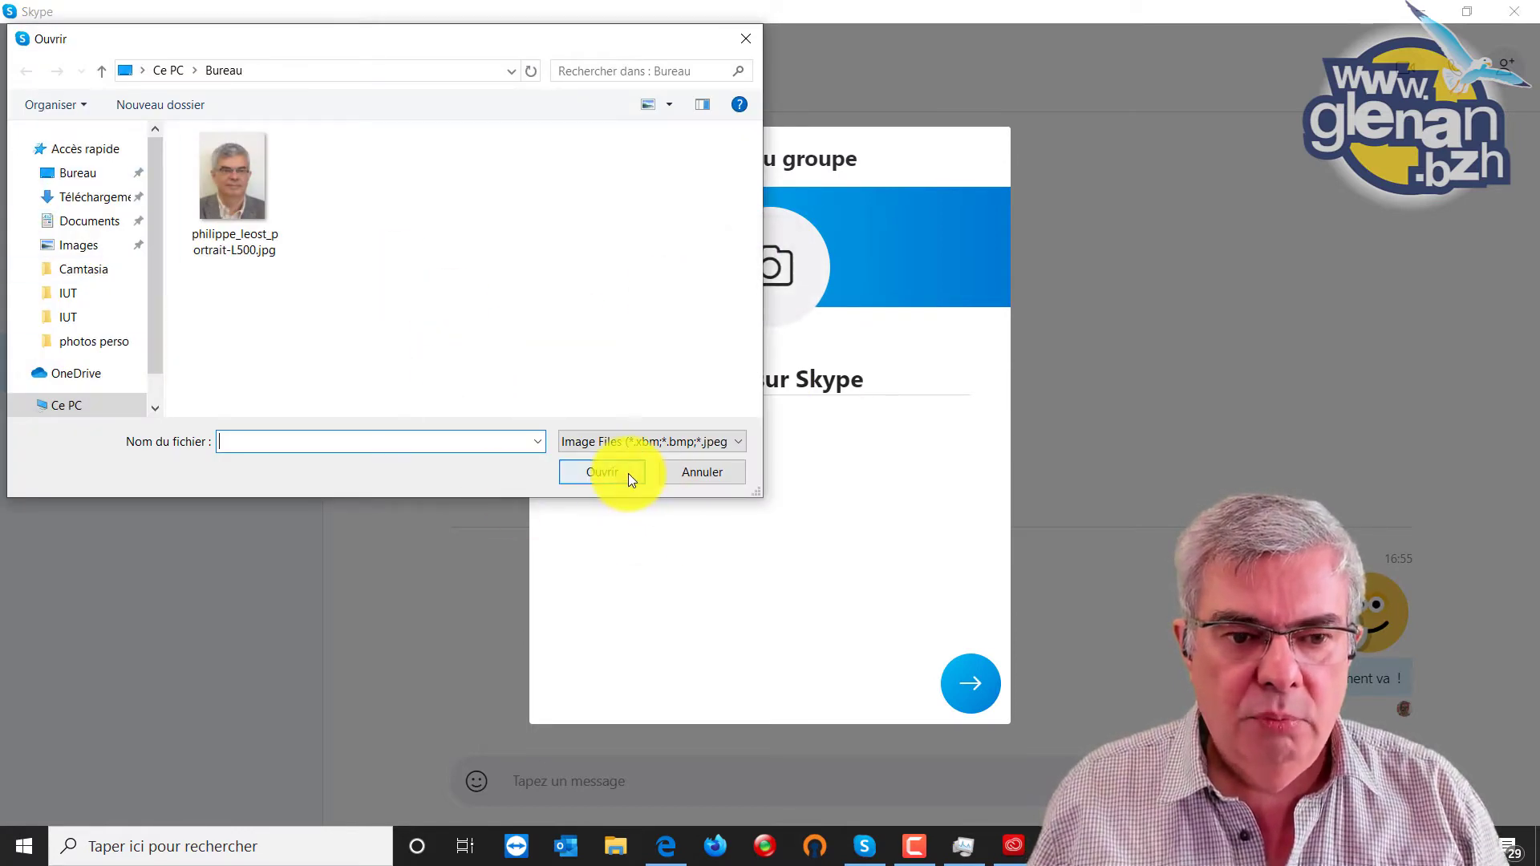
click(705, 472)
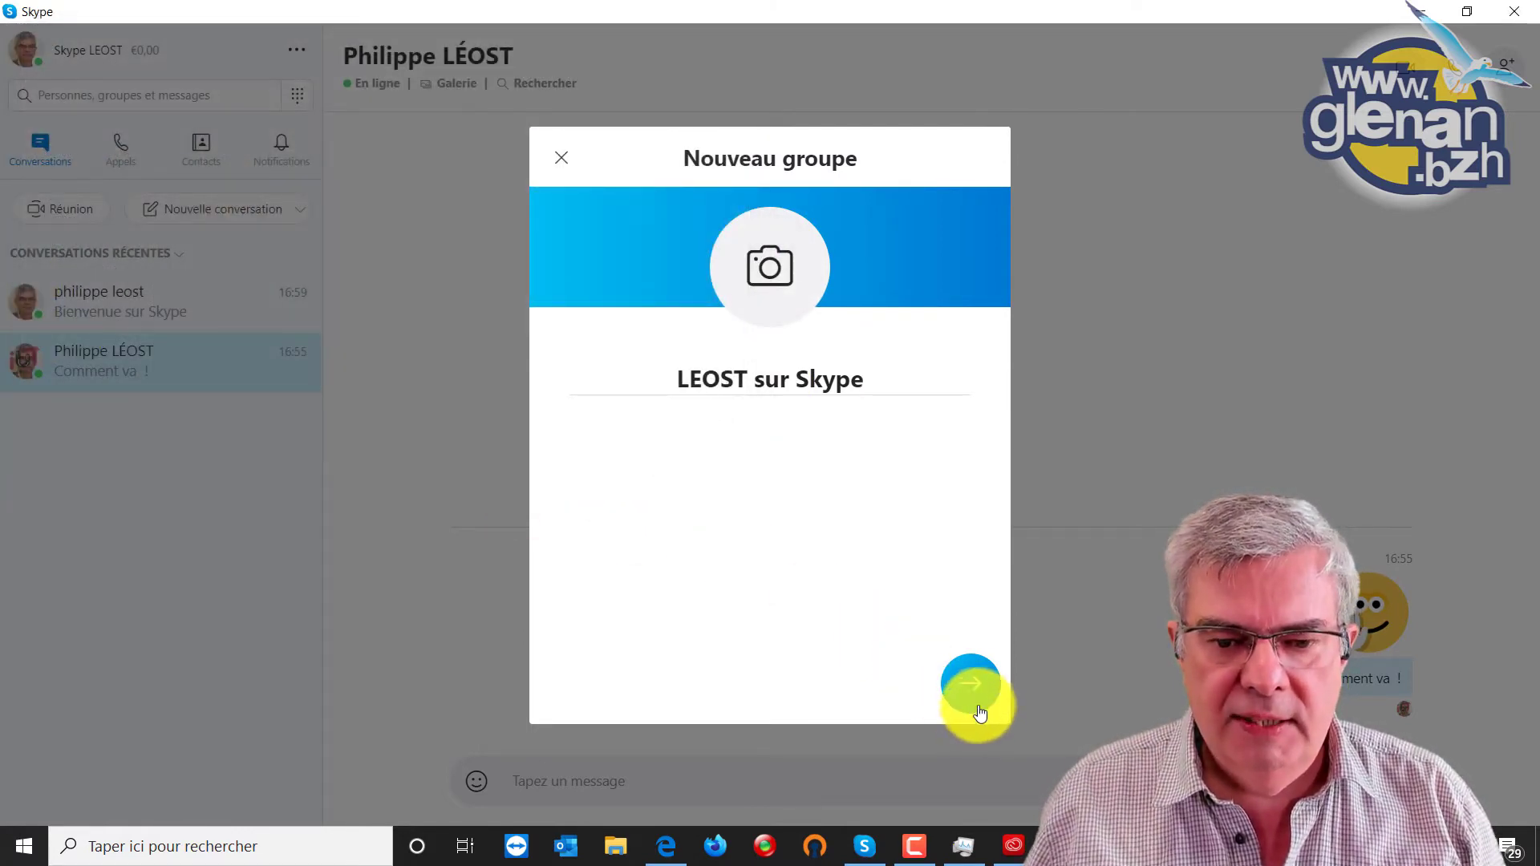
click(970, 683)
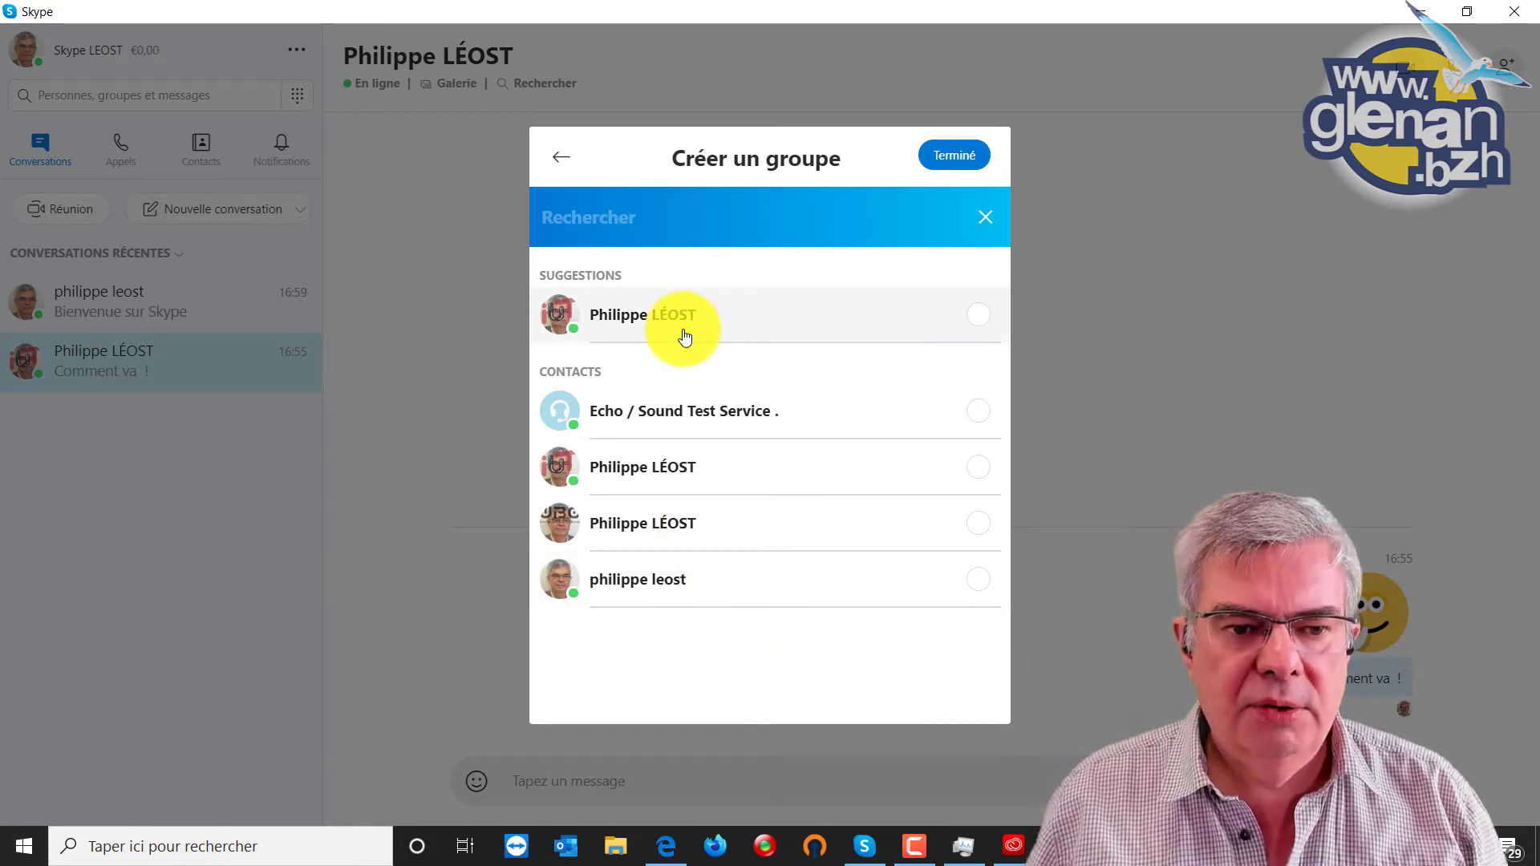
Tick the suggested contact plus two other contacts, leaving Echo / Sound Test Service unticked.
click(982, 325)
click(978, 614)
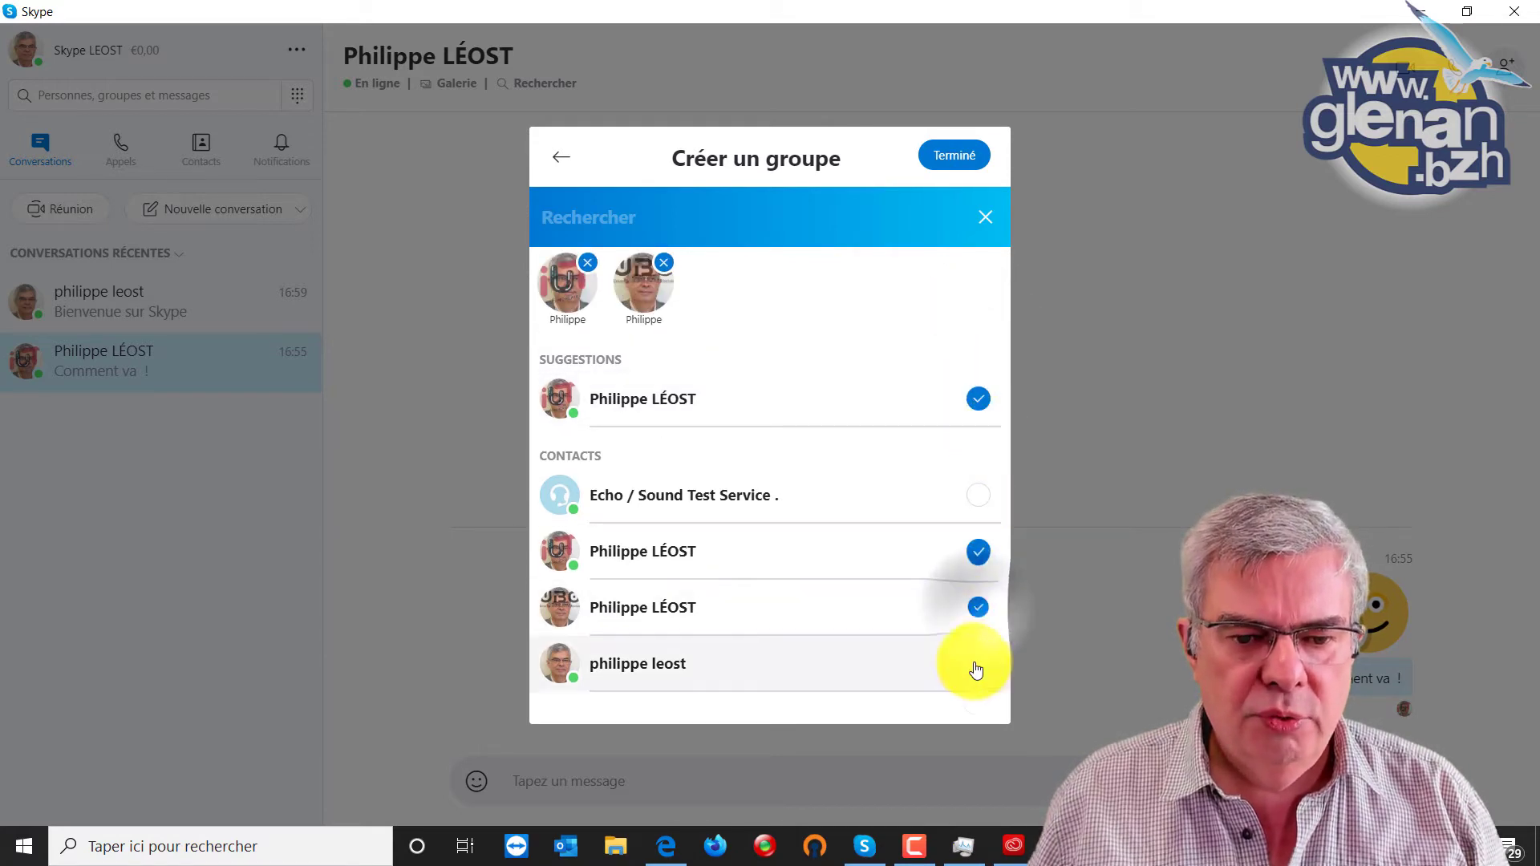
click(974, 665)
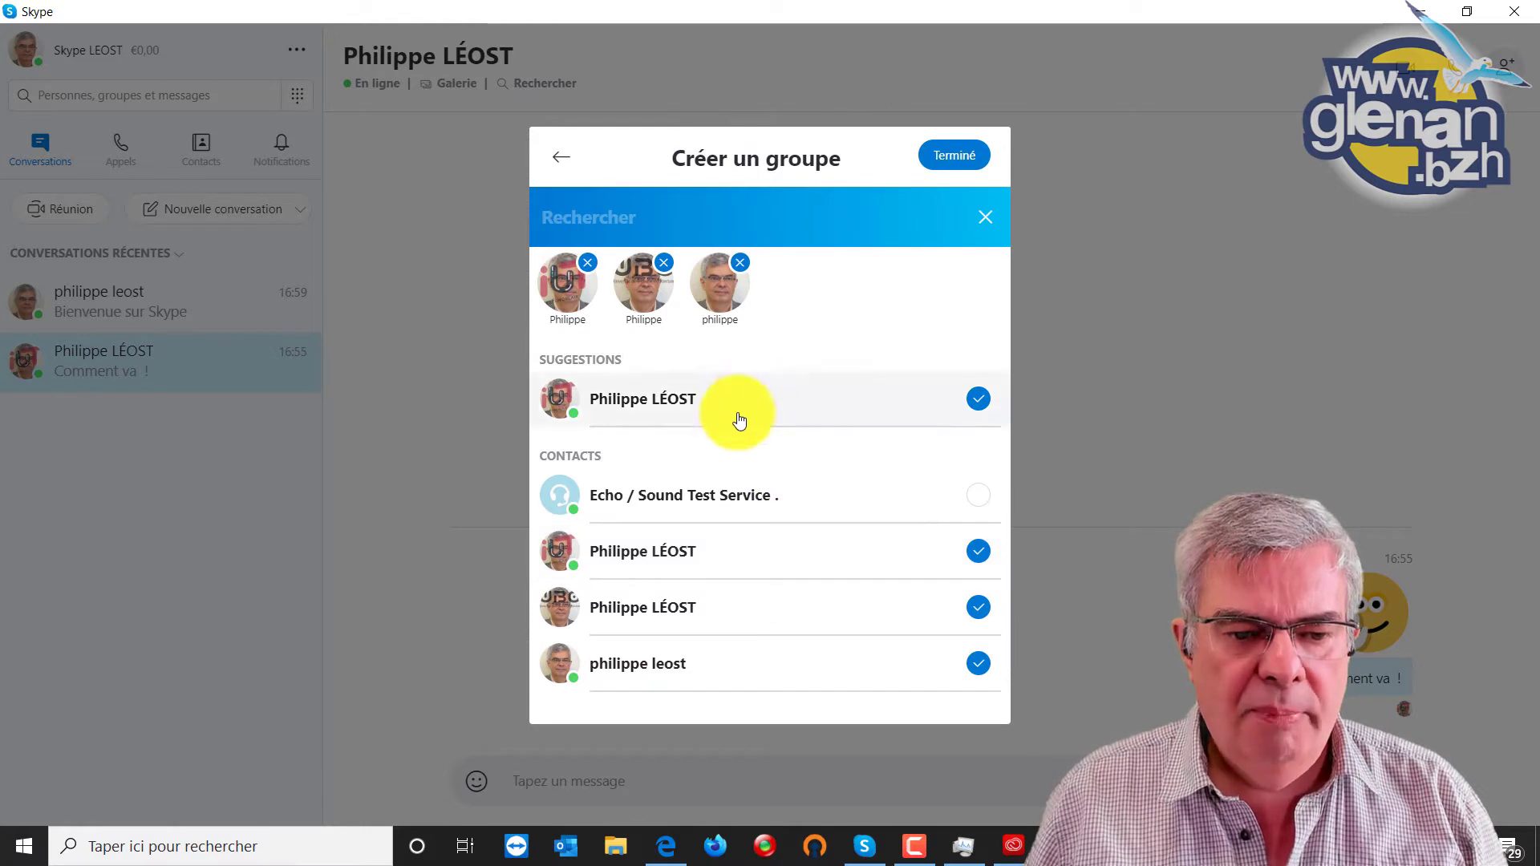
Confirm with Terminé so the 4-participant 'LEOST sur Skype' conversation opens.
click(959, 159)
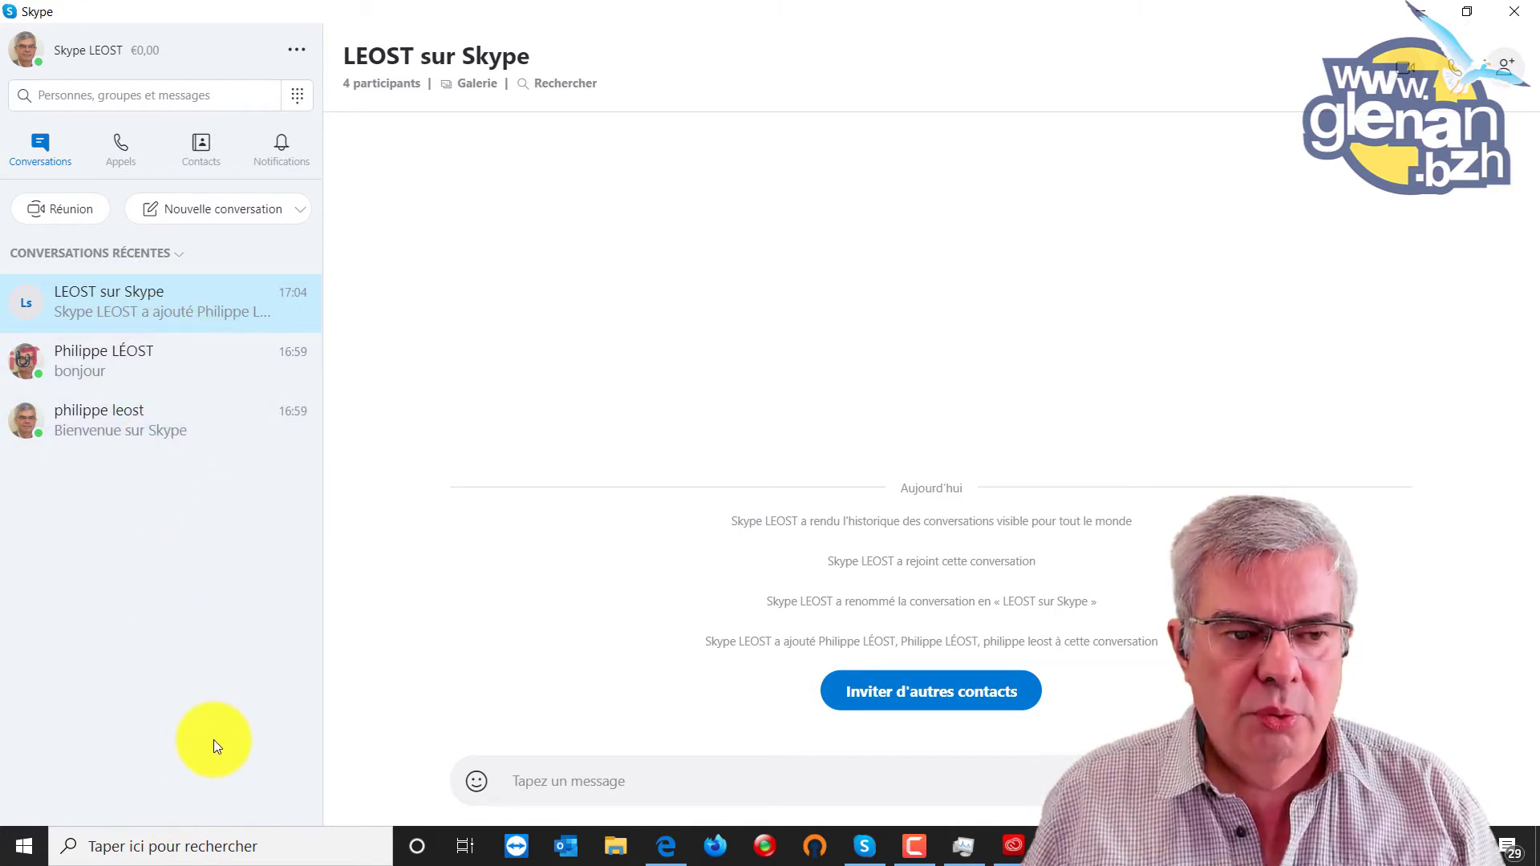
Use the conversation's context menu to add 'LEOST sur Skype' to favourites.
right_click(189, 313)
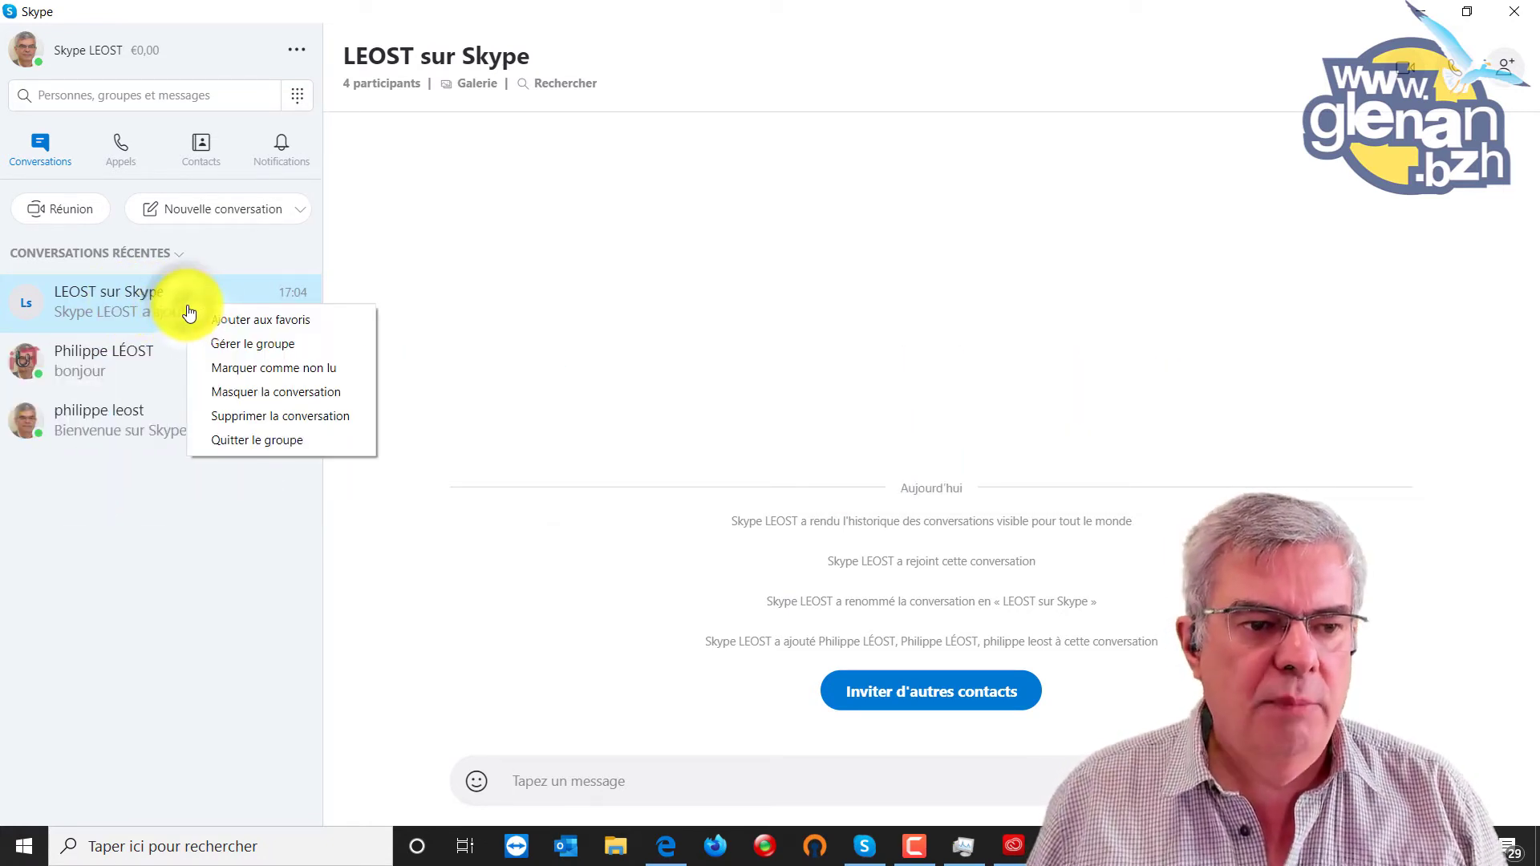
click(236, 319)
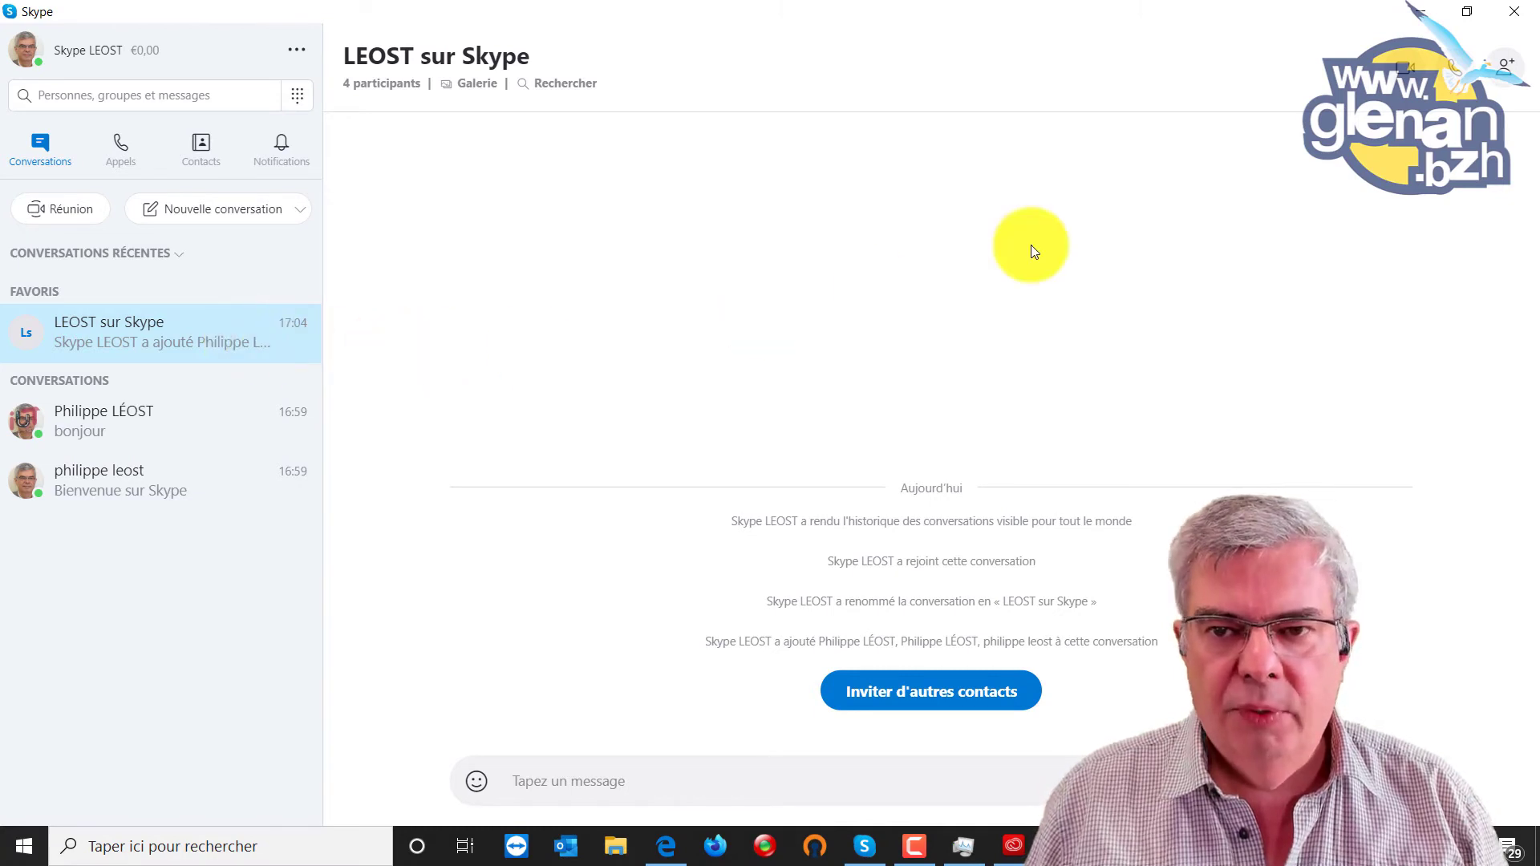
Restore this Skype window, maximize the other account's window, and scroll to its Conversations.
click(1472, 16)
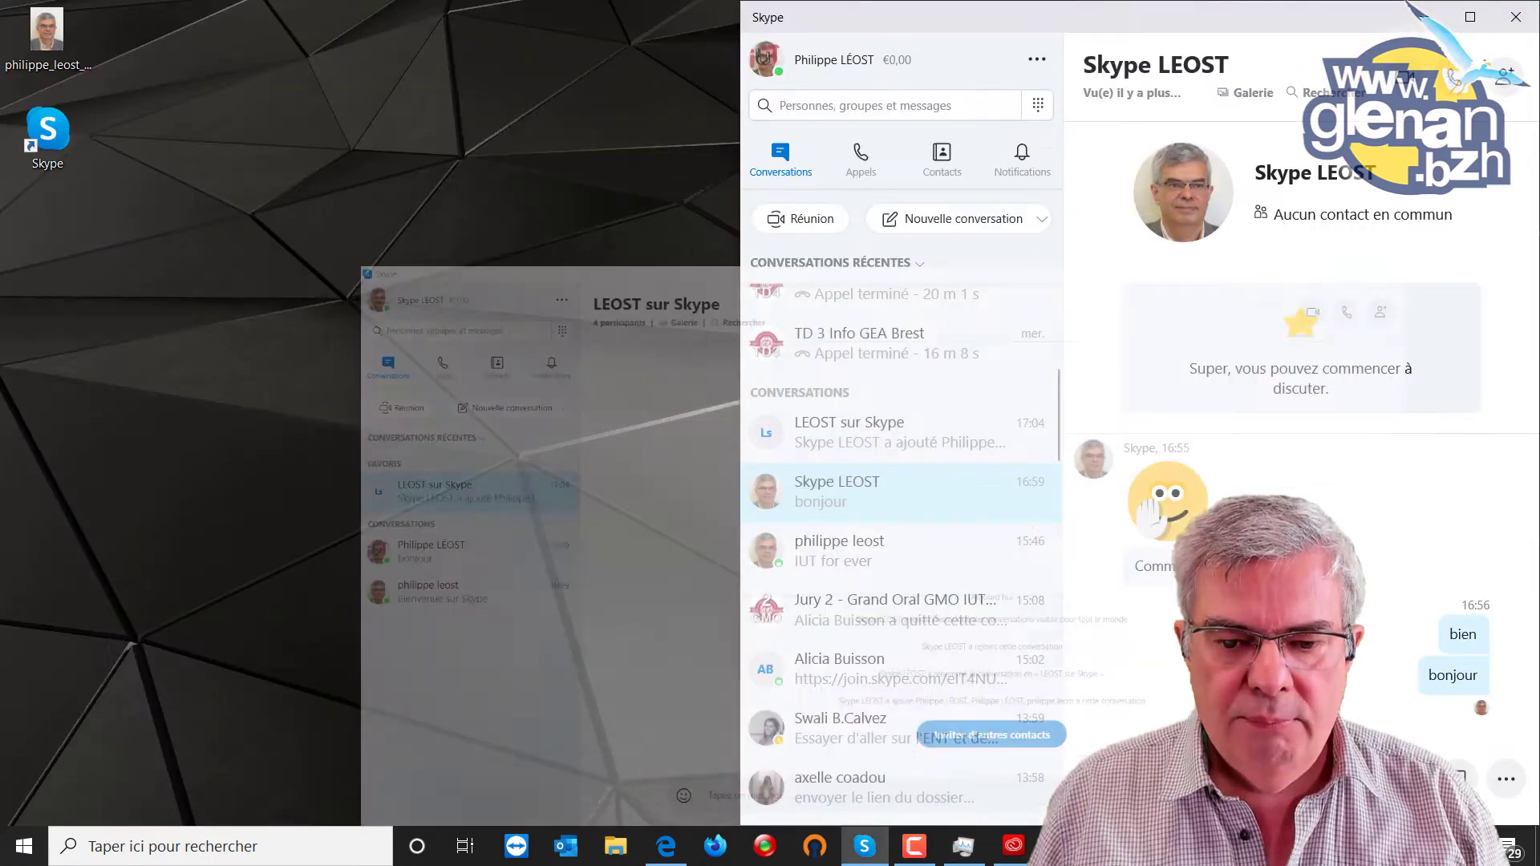
click(1472, 16)
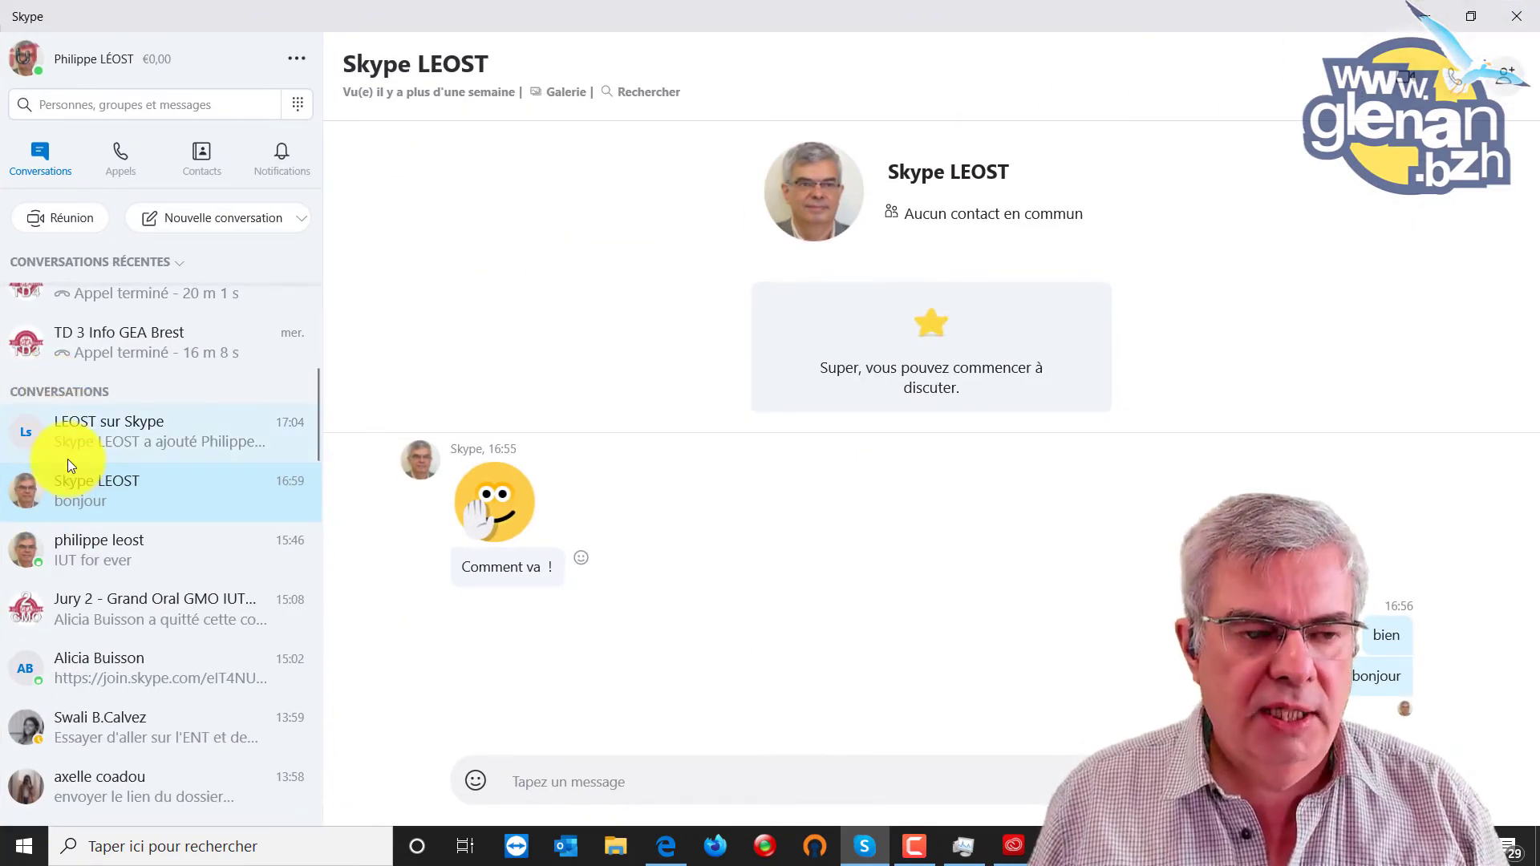
scroll(68, 454, up, 5)
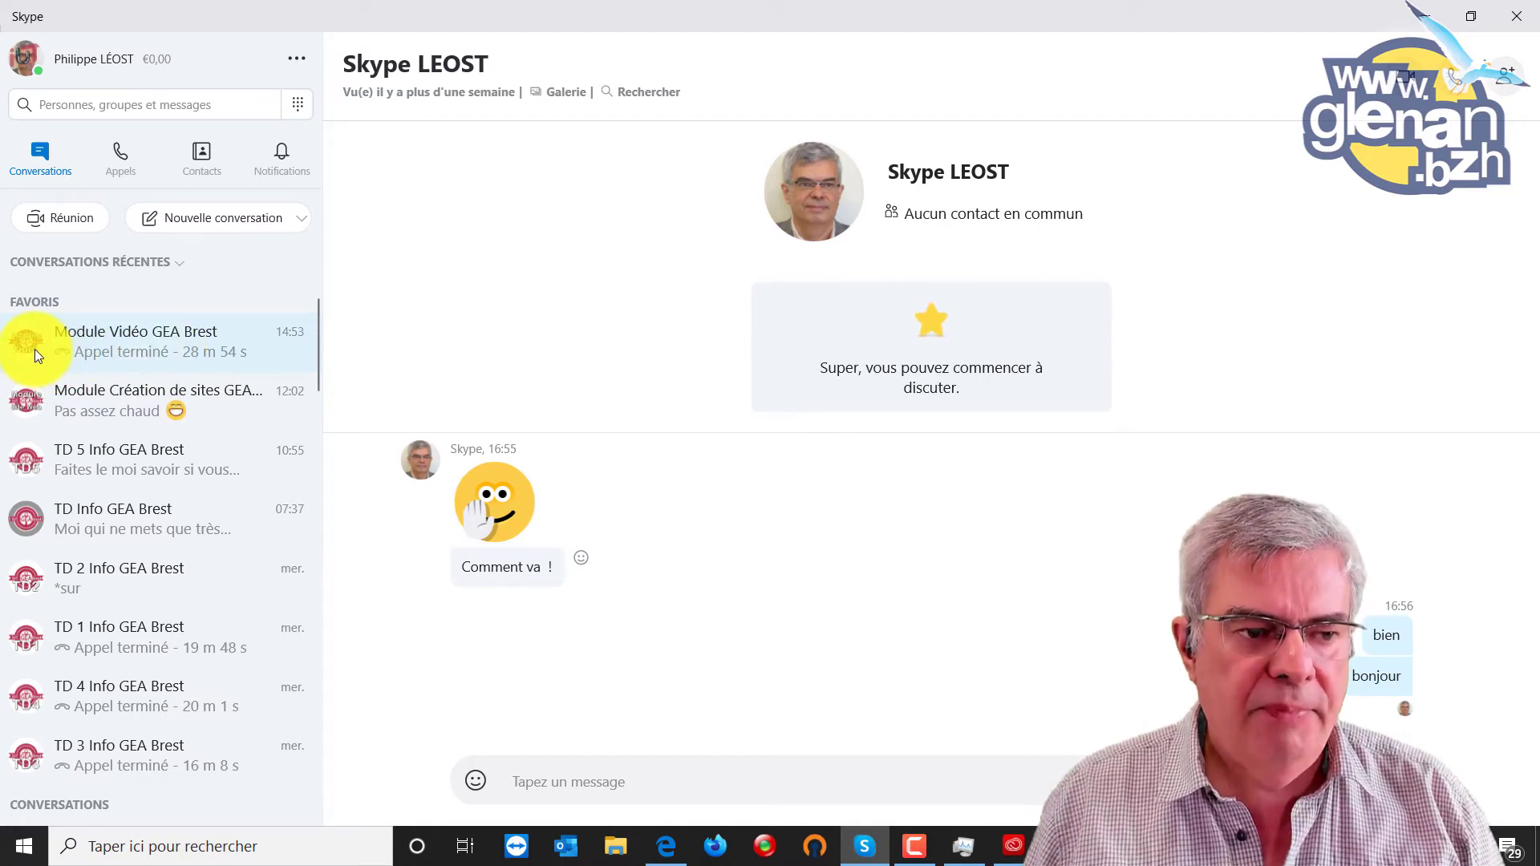
scroll(125, 427, down, 3)
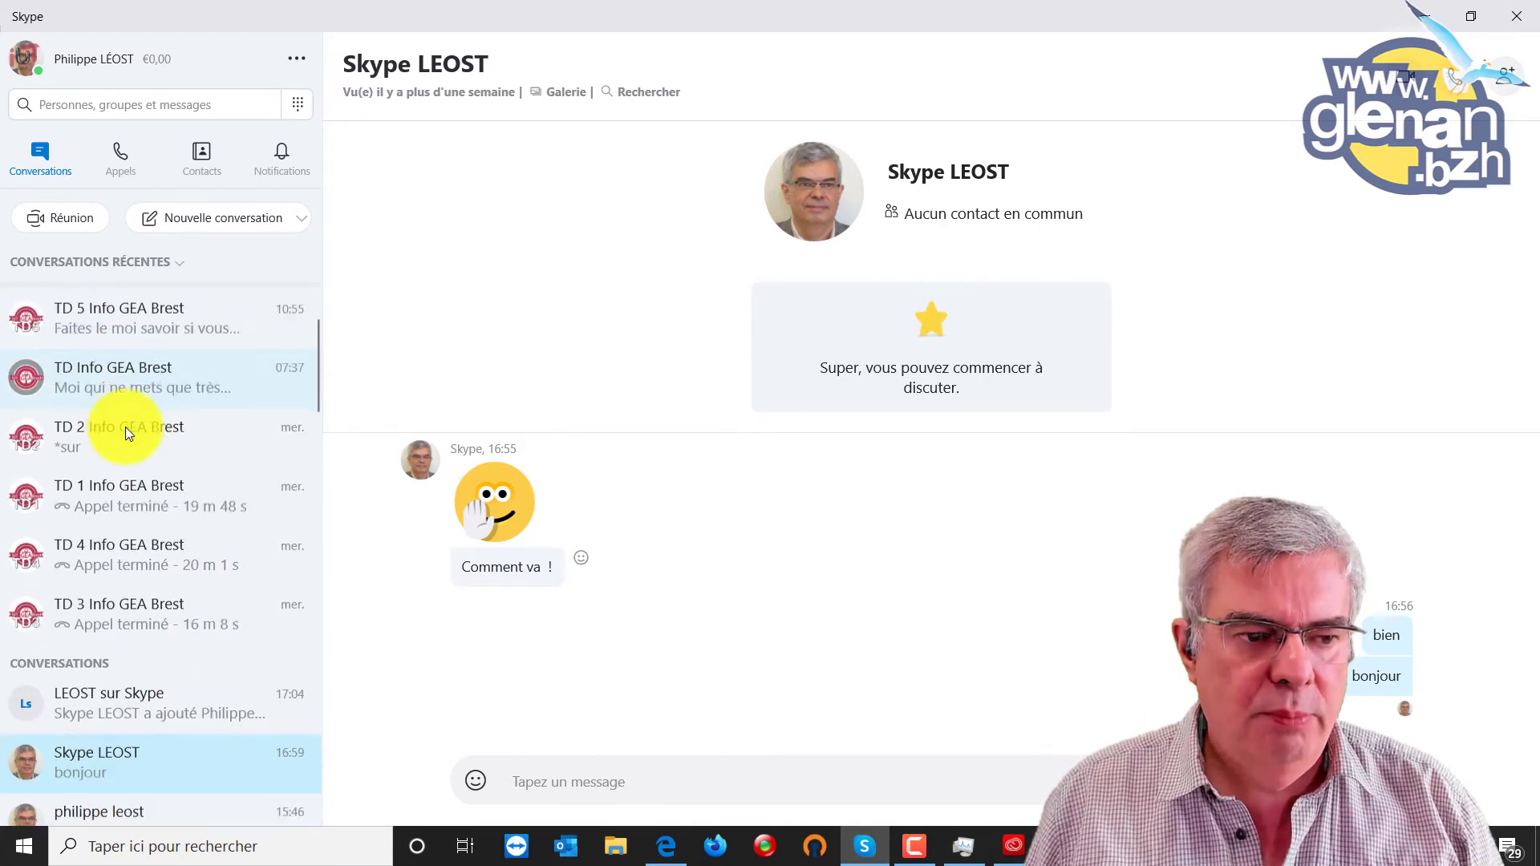
scroll(127, 424, down, 1)
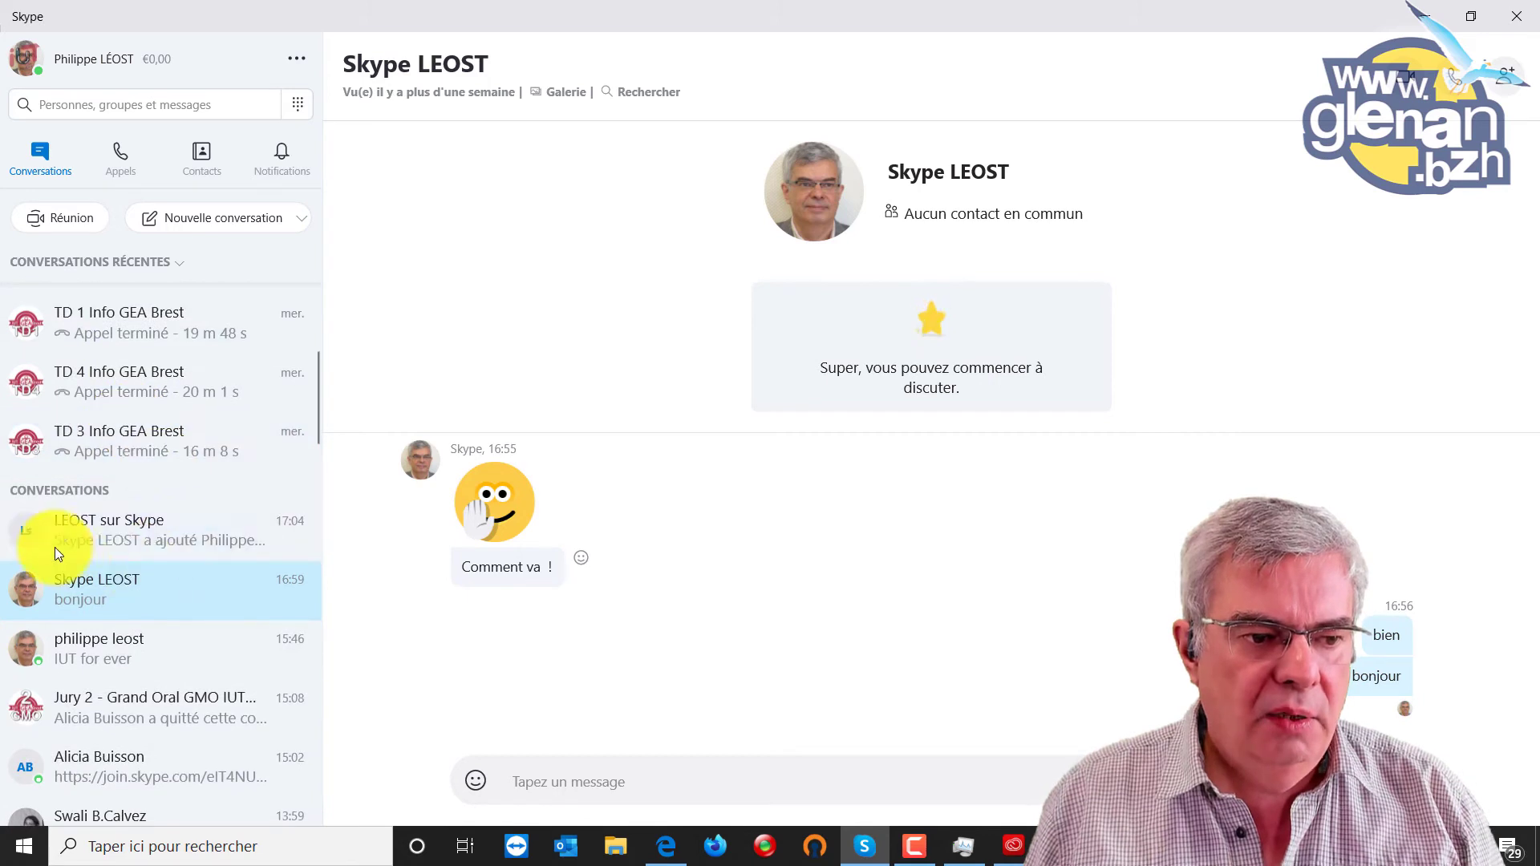
click(146, 532)
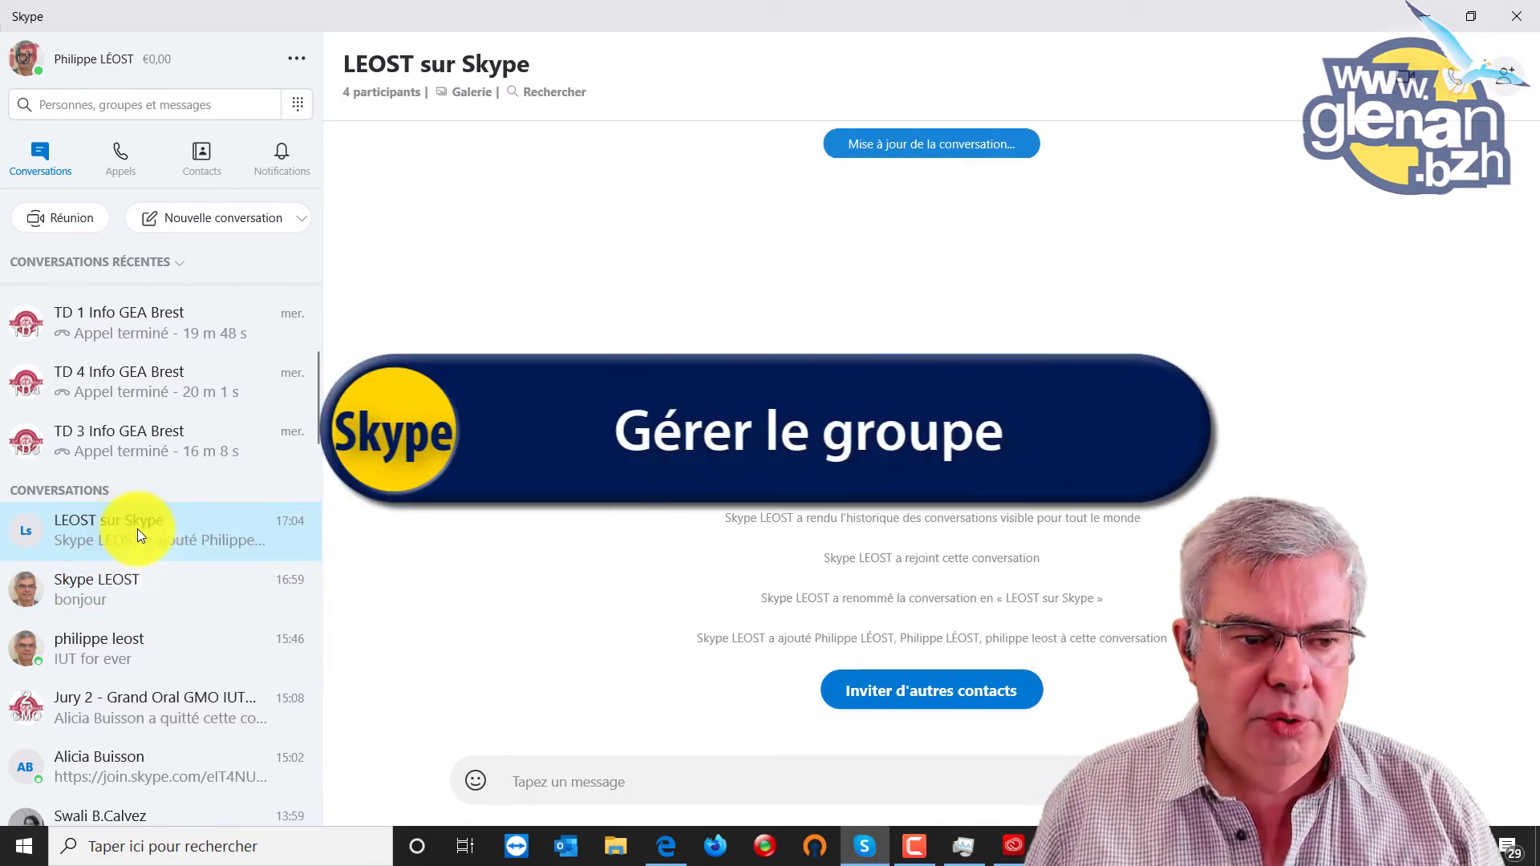
click(919, 691)
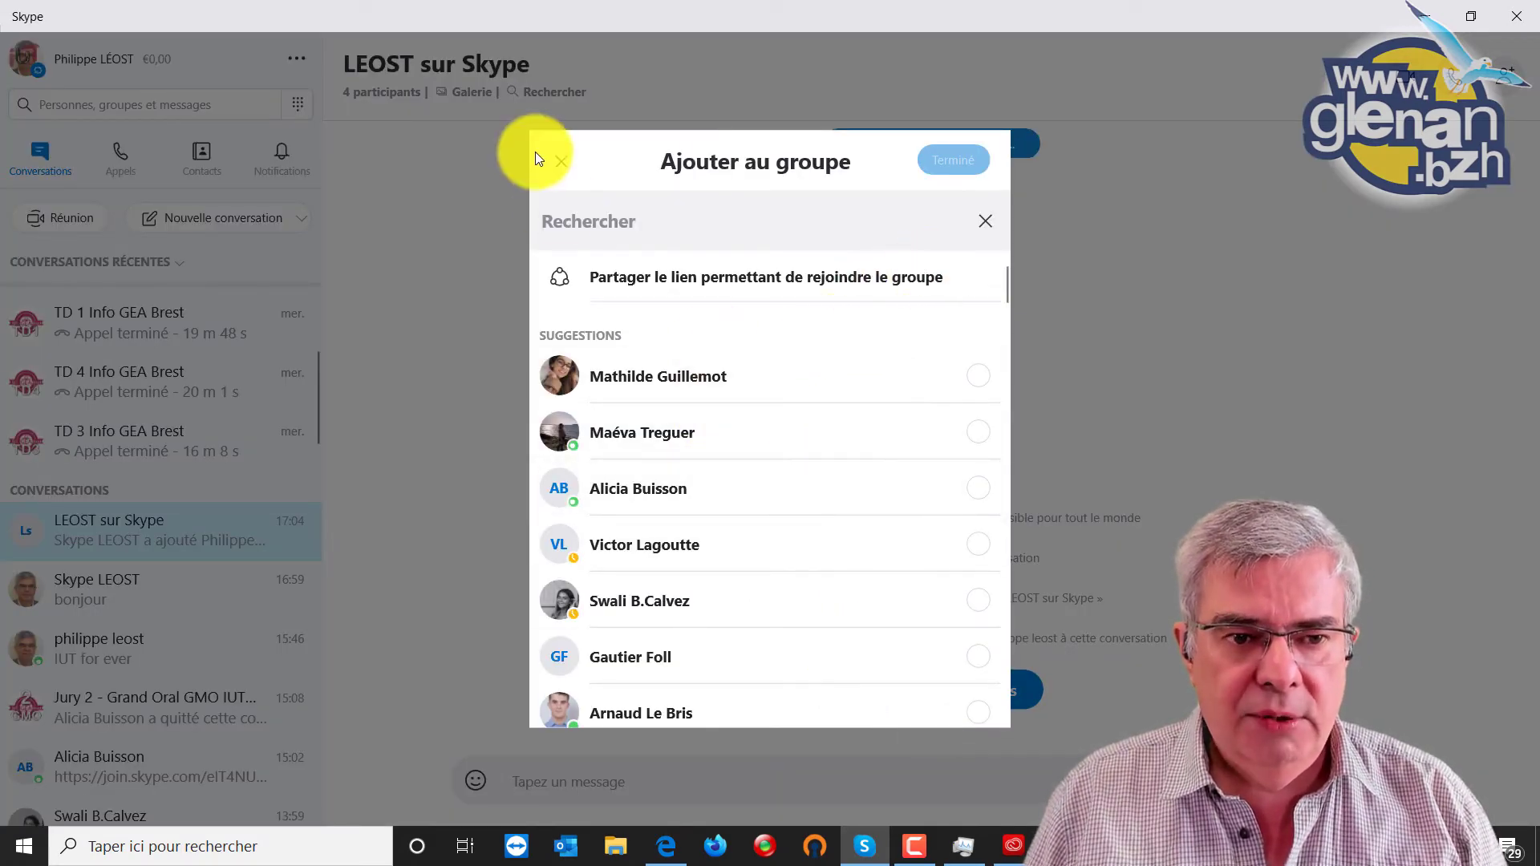
click(560, 163)
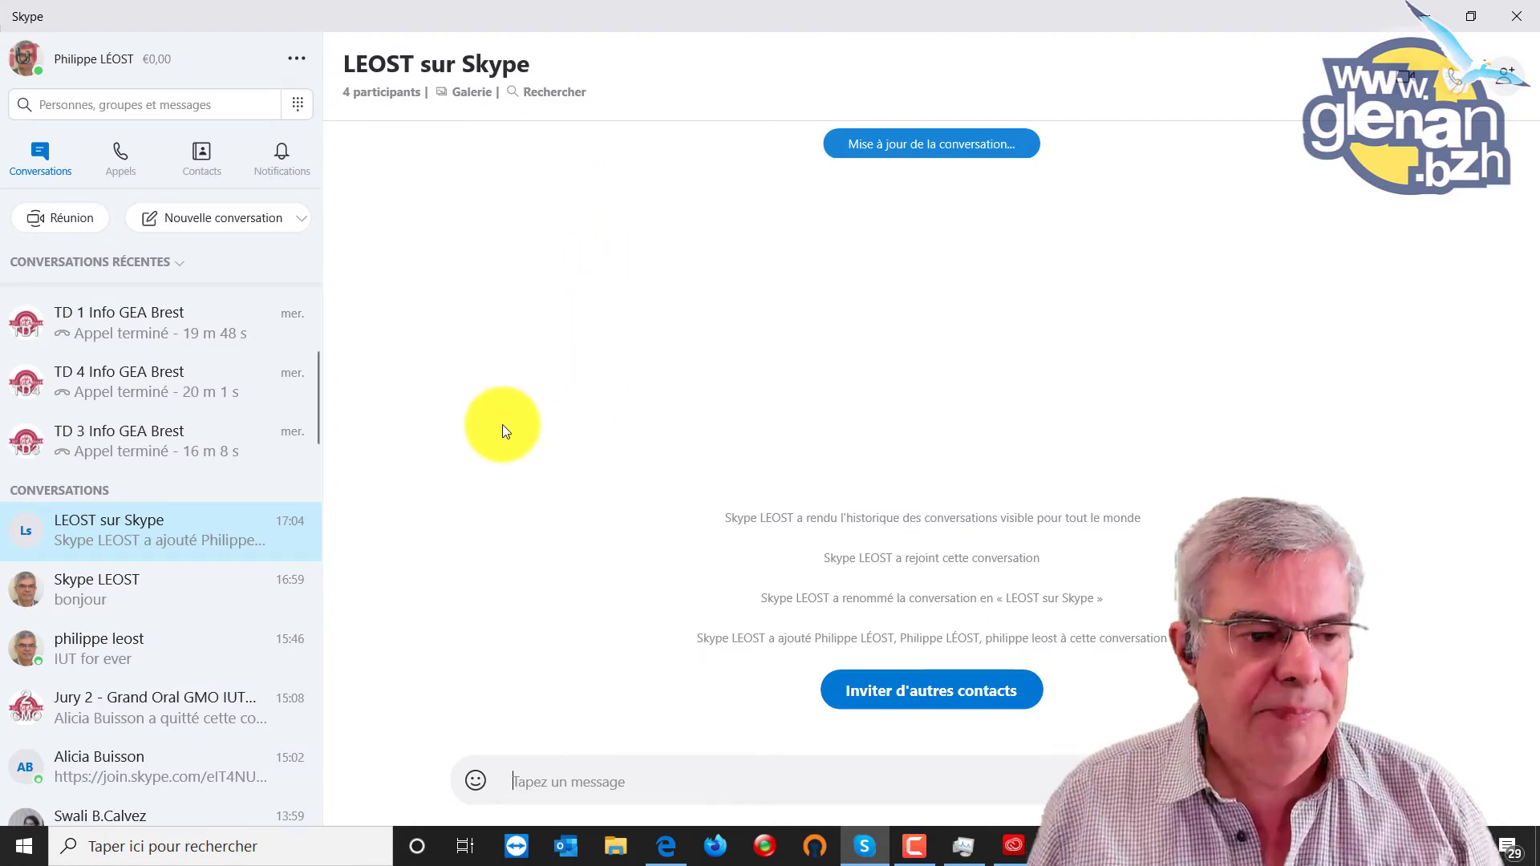
Open Gérer le groupe for LEOST sur Skype, select its title, then open join-link sharing.
right_click(135, 531)
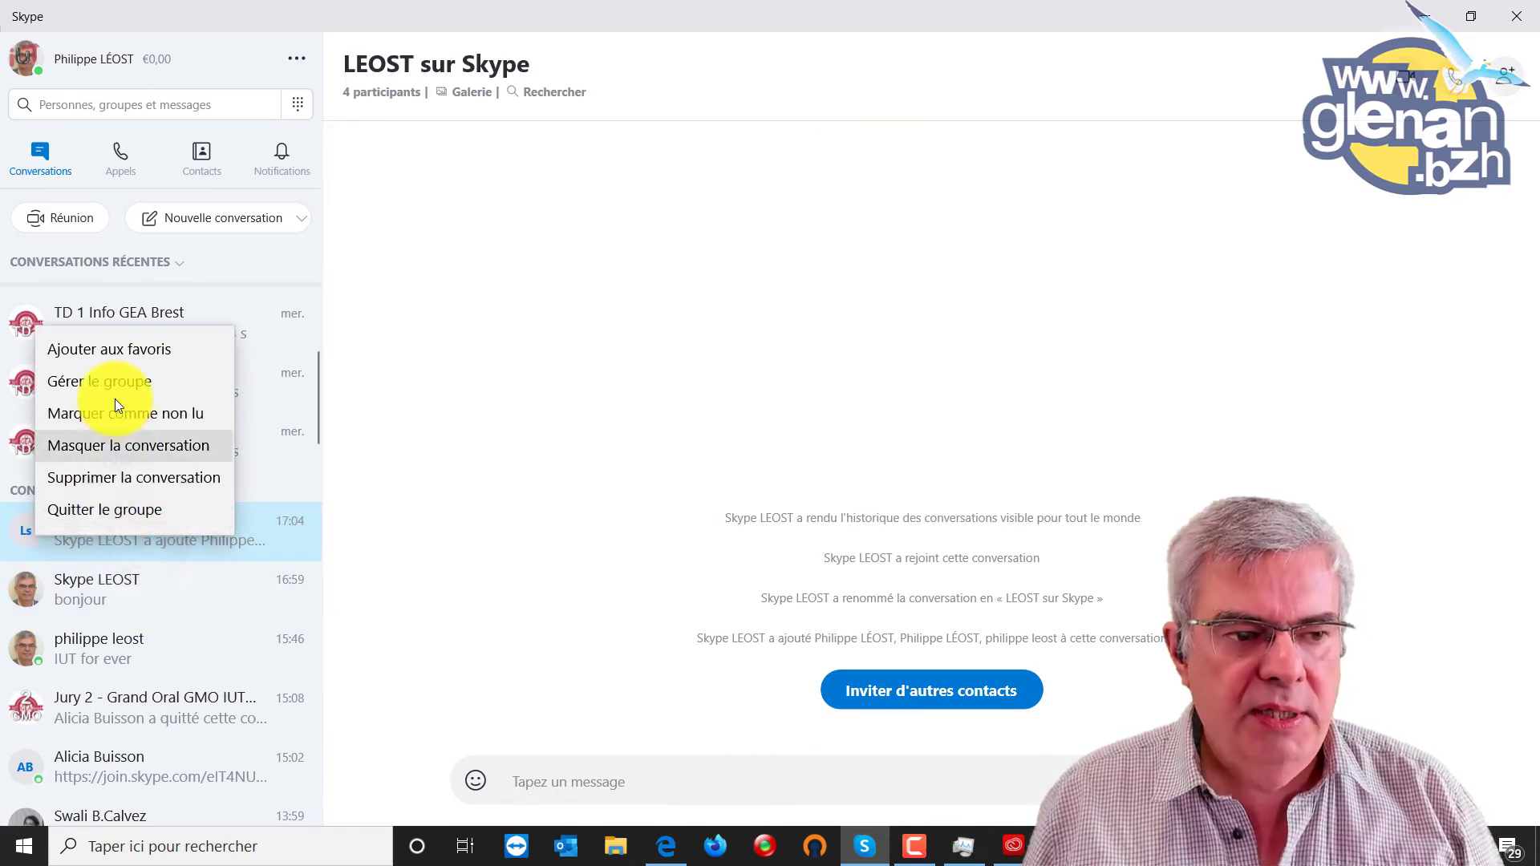
click(123, 381)
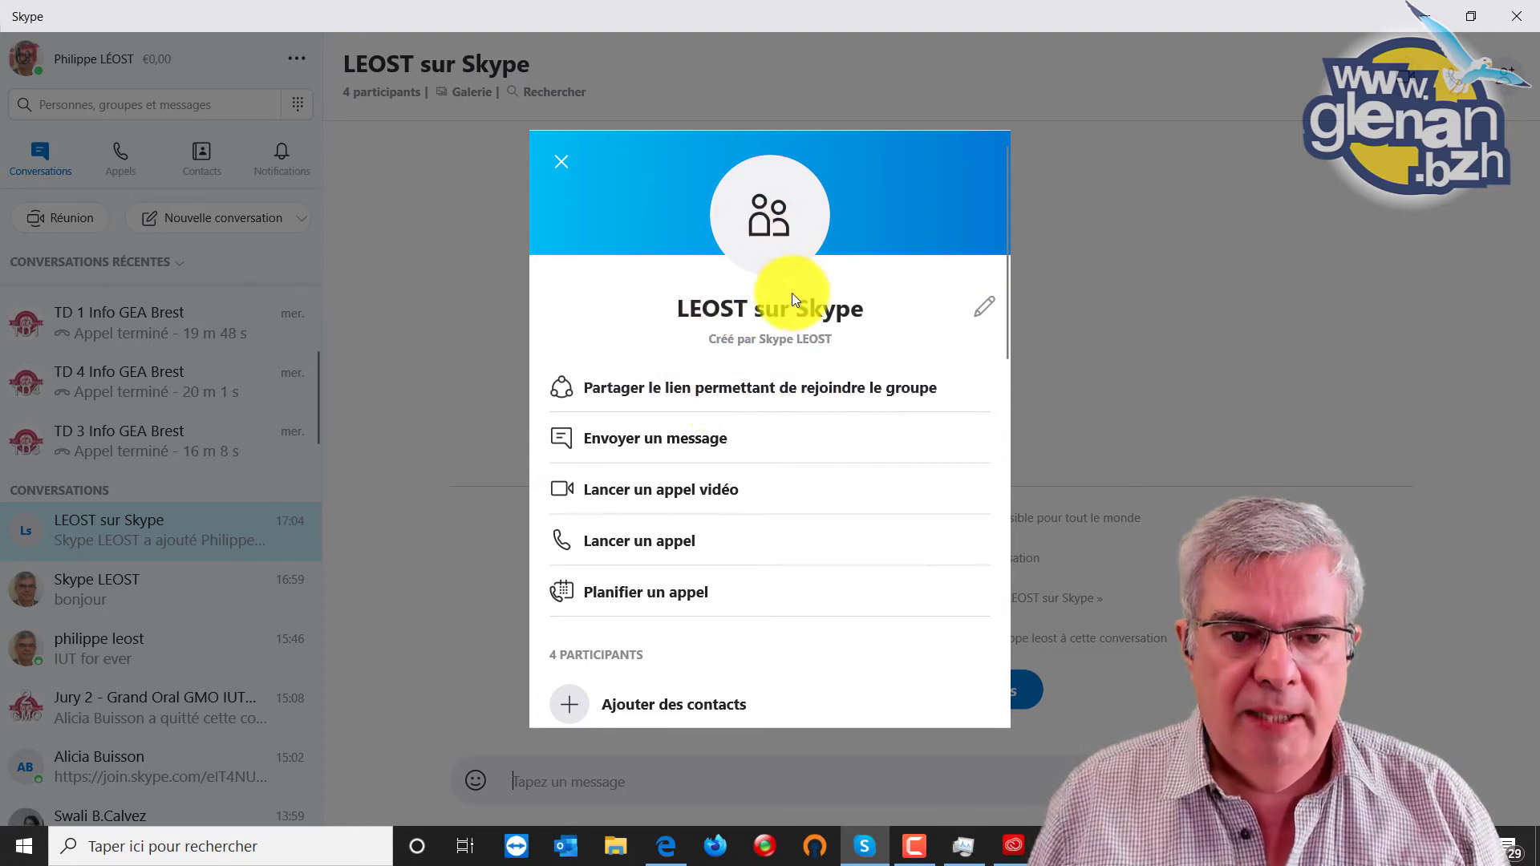
click(984, 306)
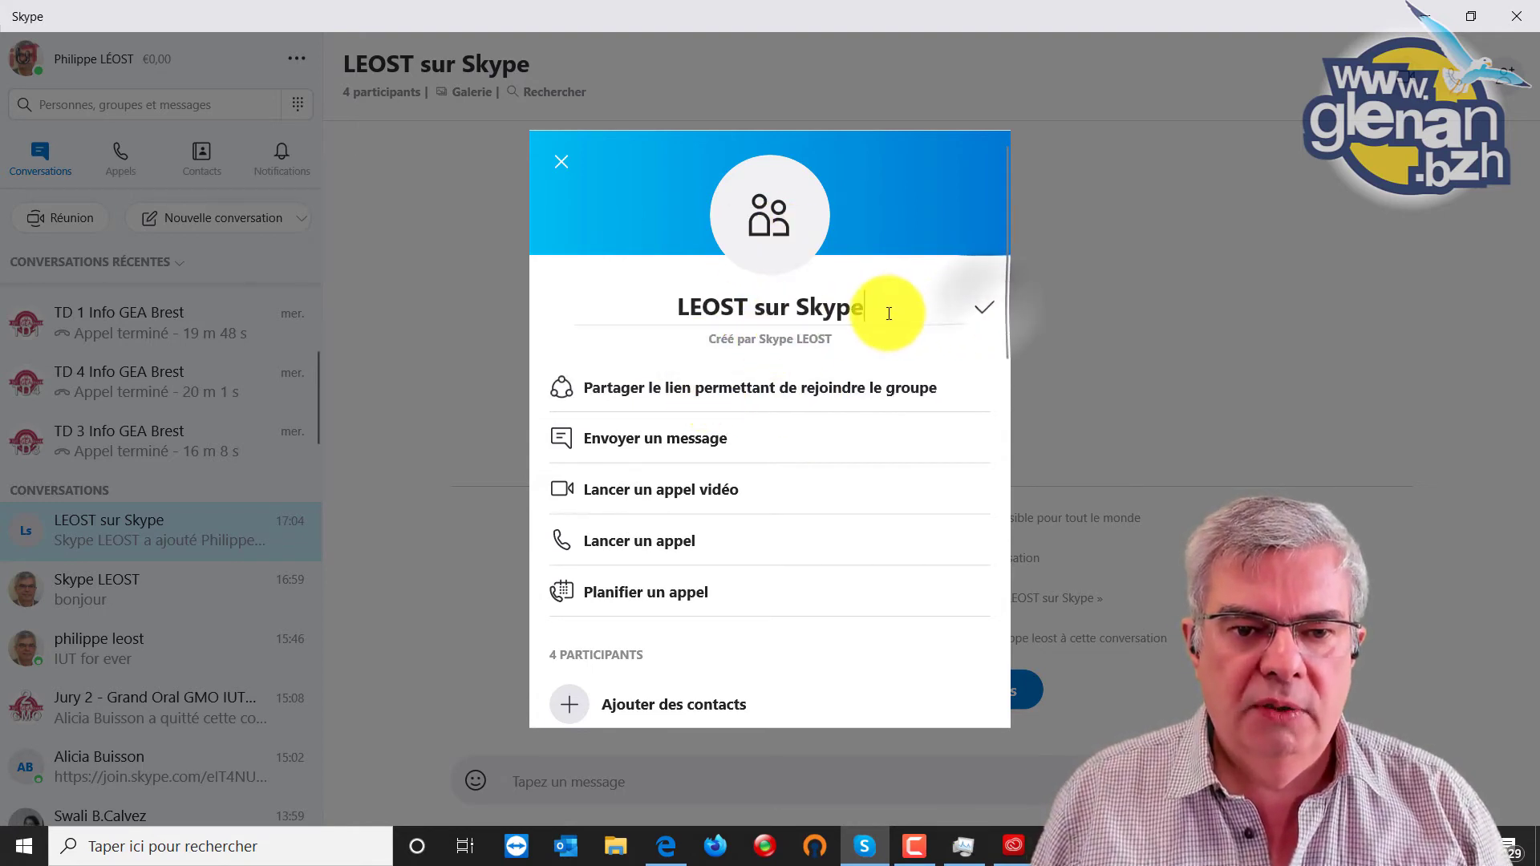
drag(888, 313, 692, 312)
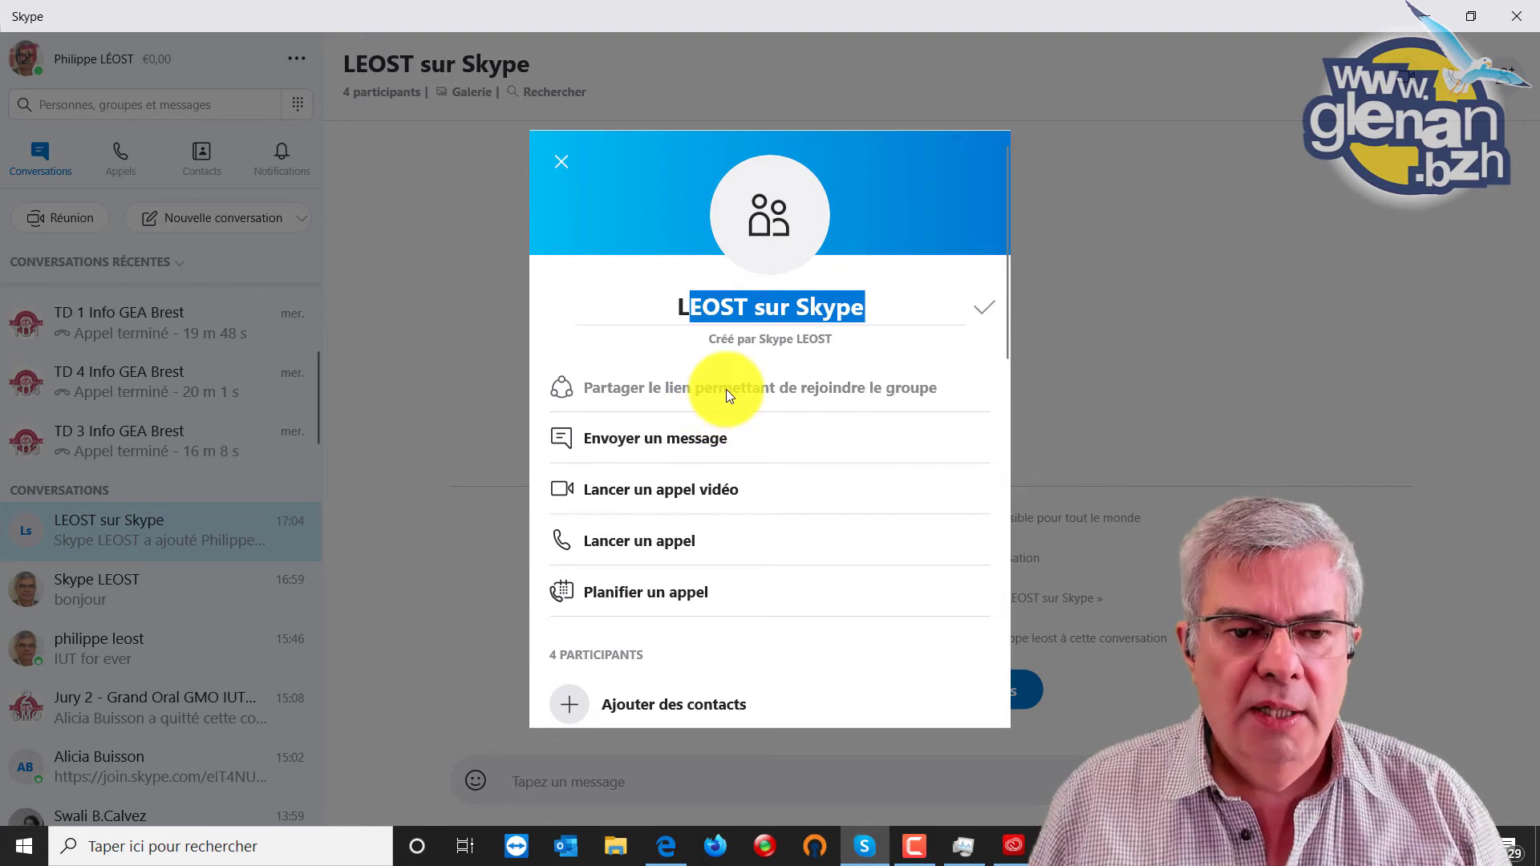
click(772, 383)
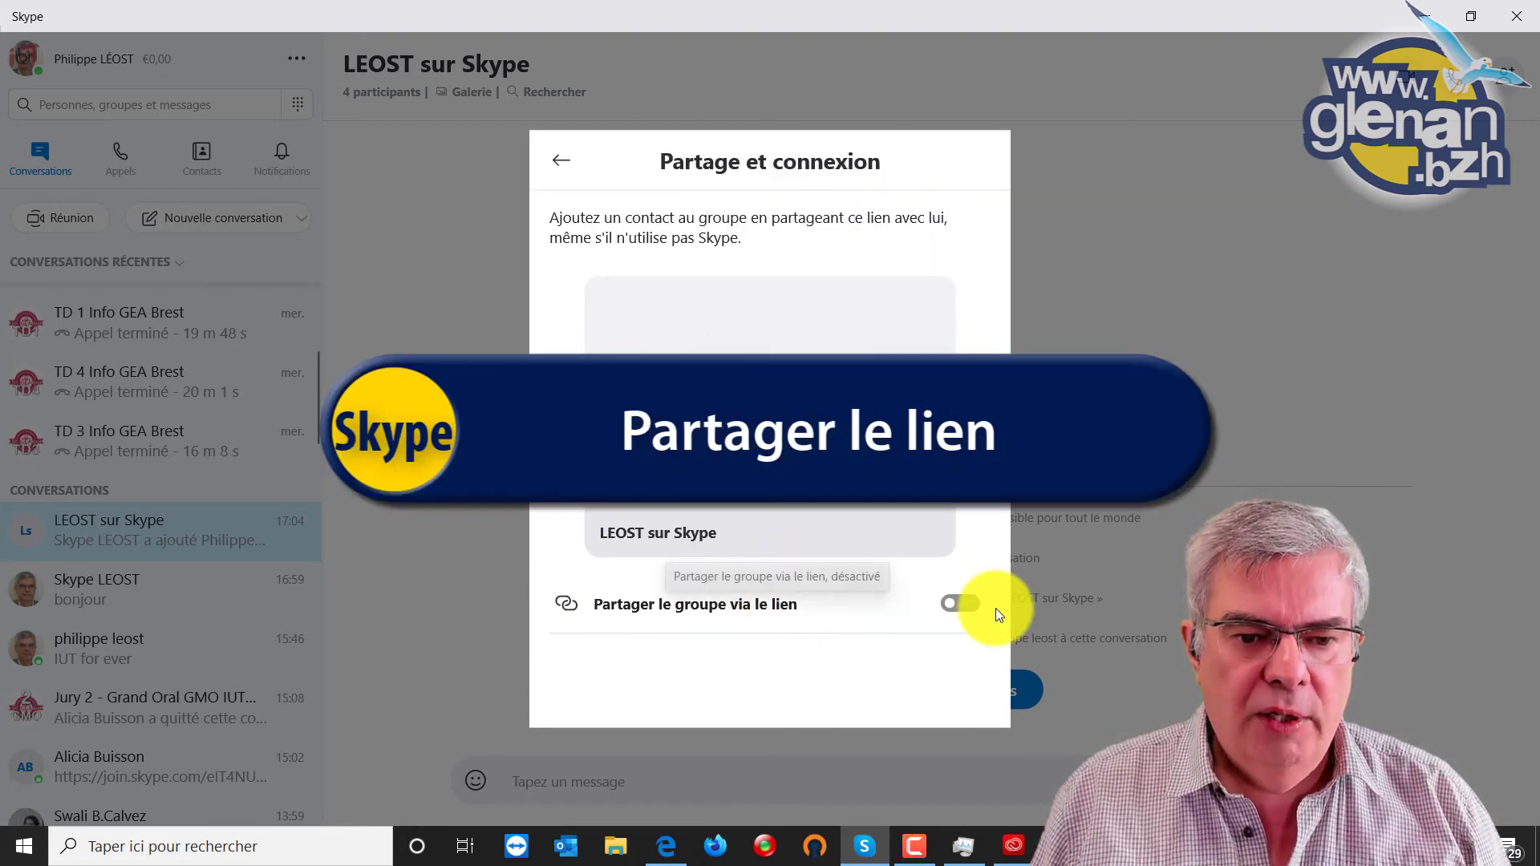
Switch on 'Partager le groupe via le lien' and copy the join link to the clipboard.
click(962, 602)
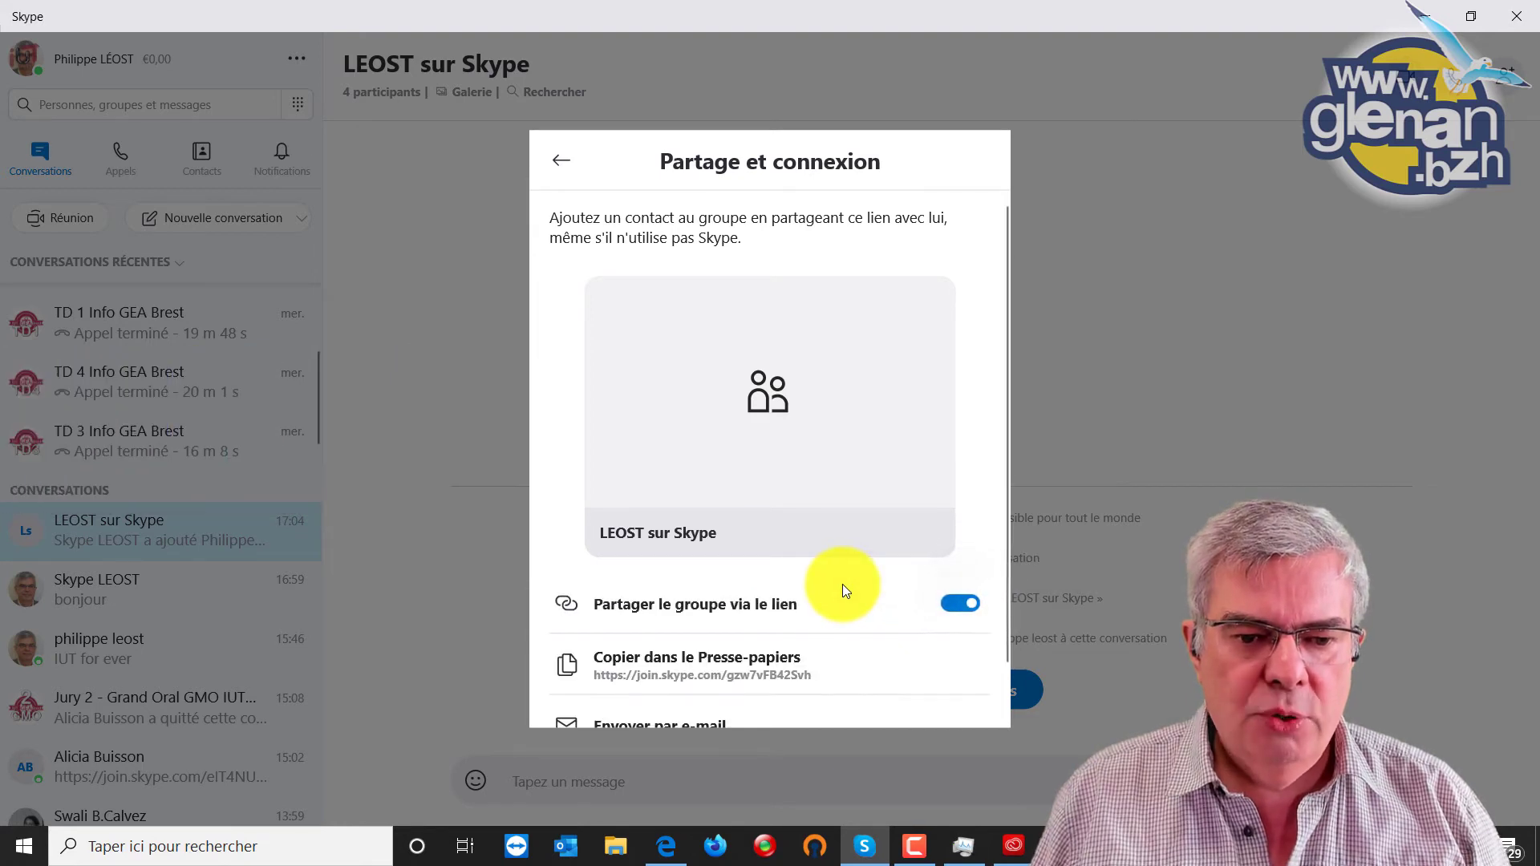
scroll(842, 584, down, 1)
click(719, 615)
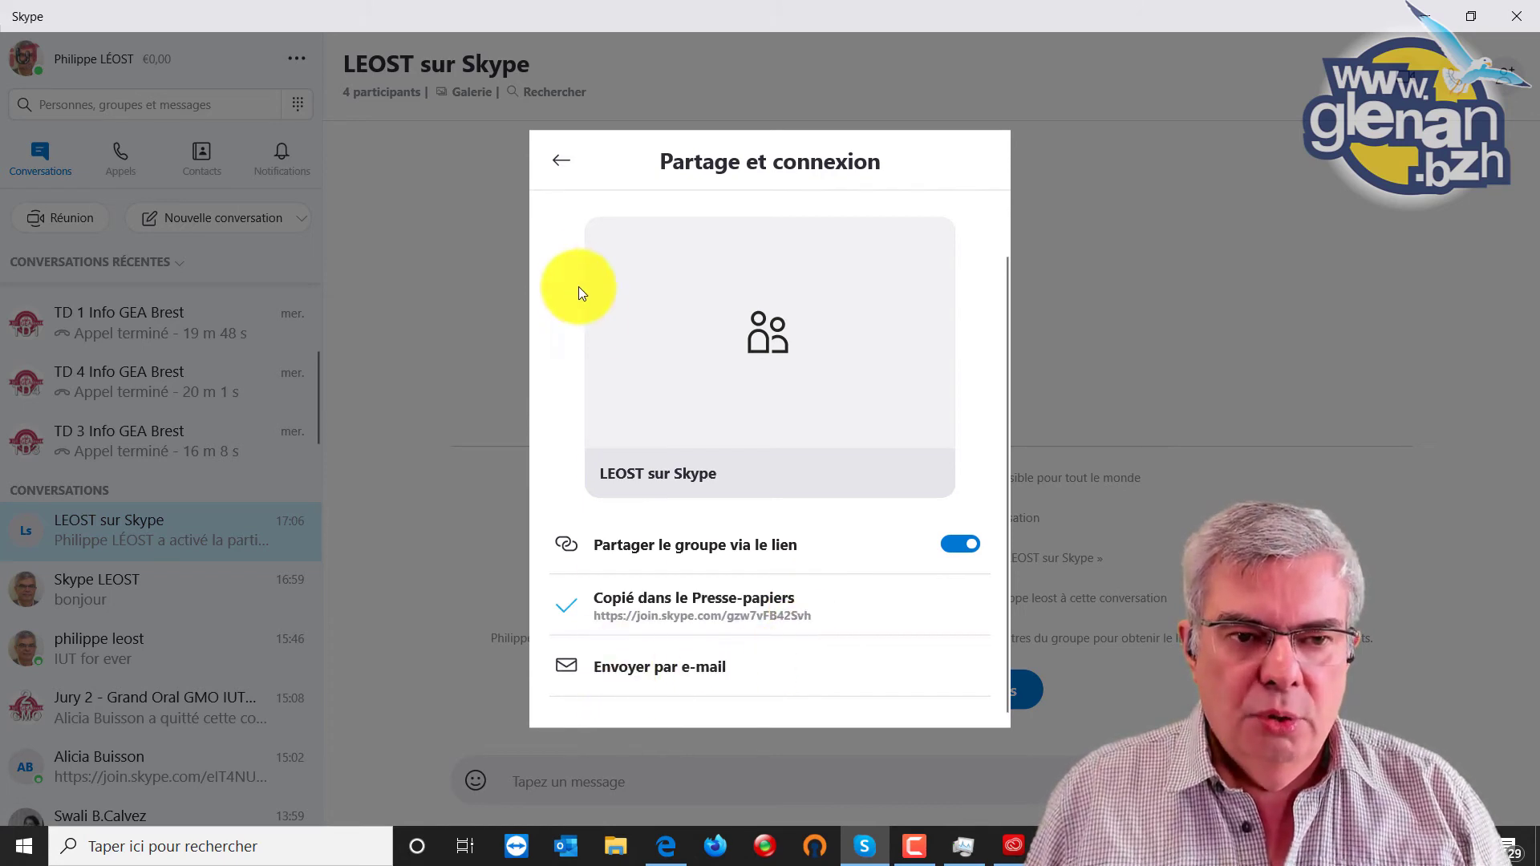
Try sending the link by e-mail, cancel the app chooser, and close the group panel.
click(706, 666)
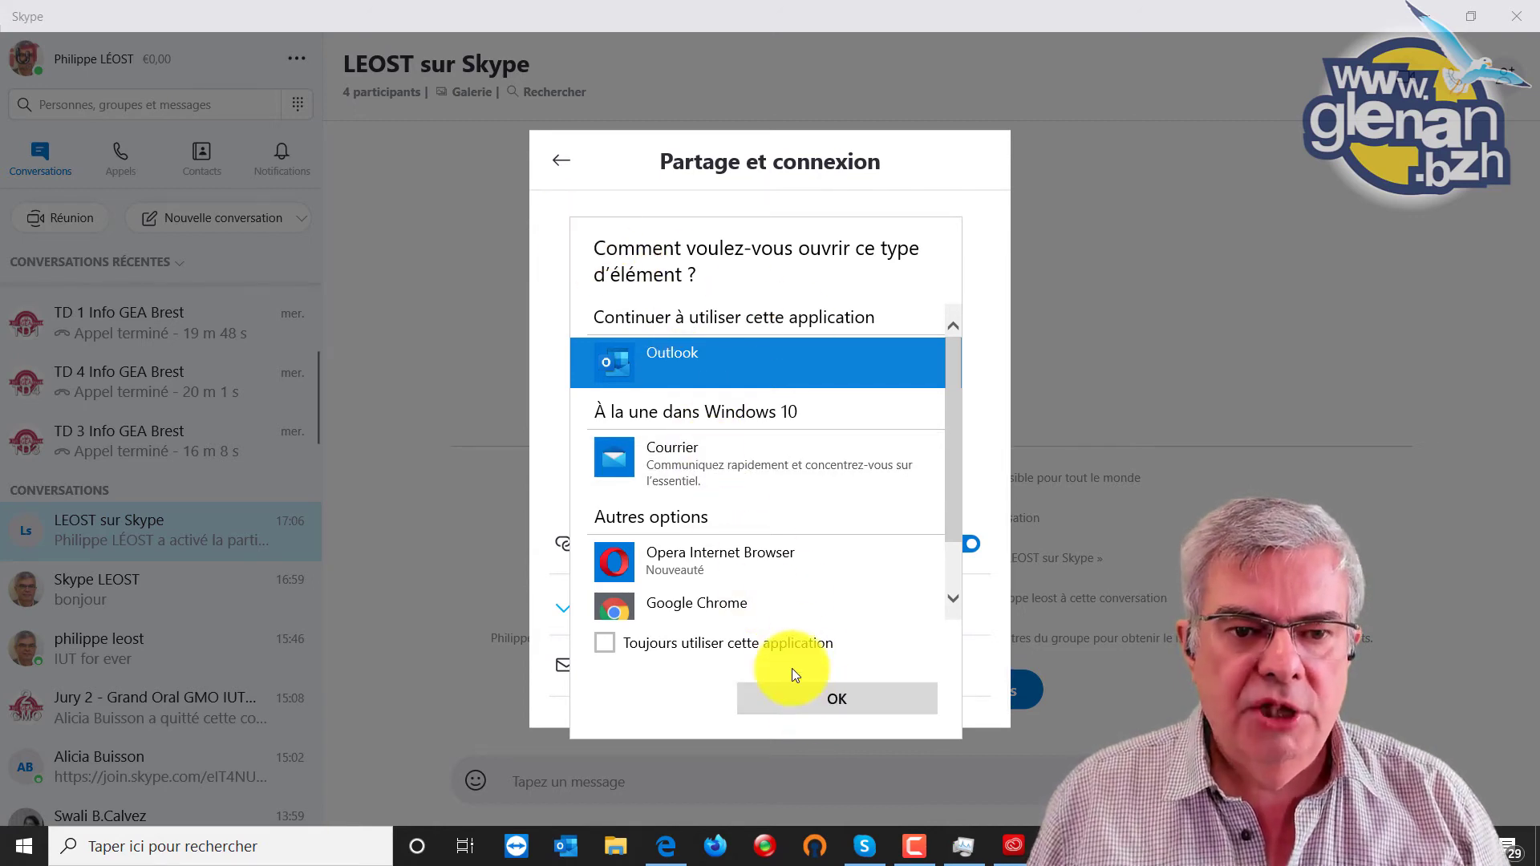
click(965, 173)
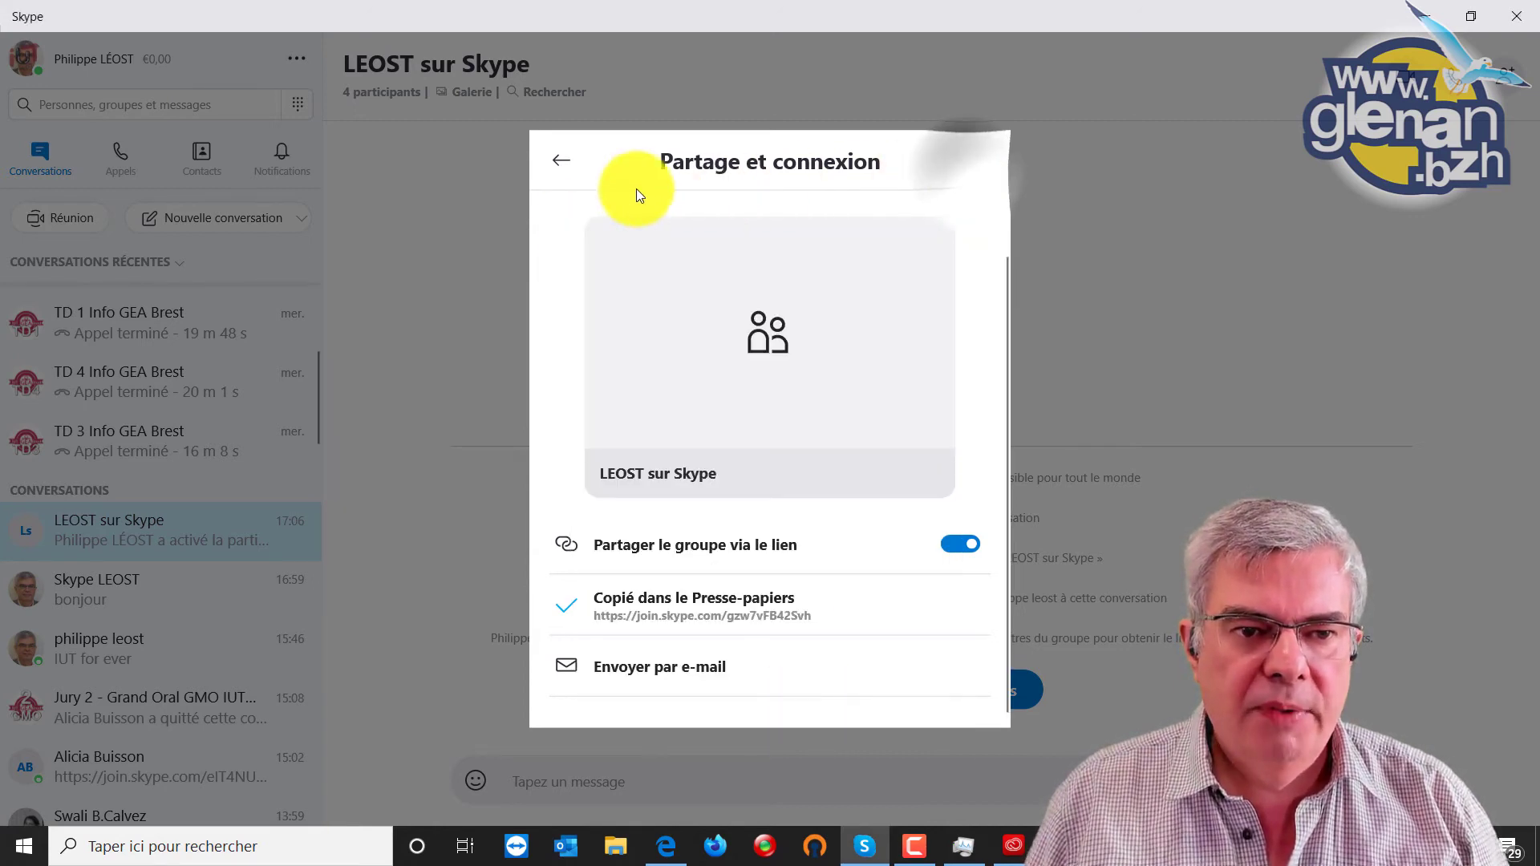
click(561, 160)
click(561, 161)
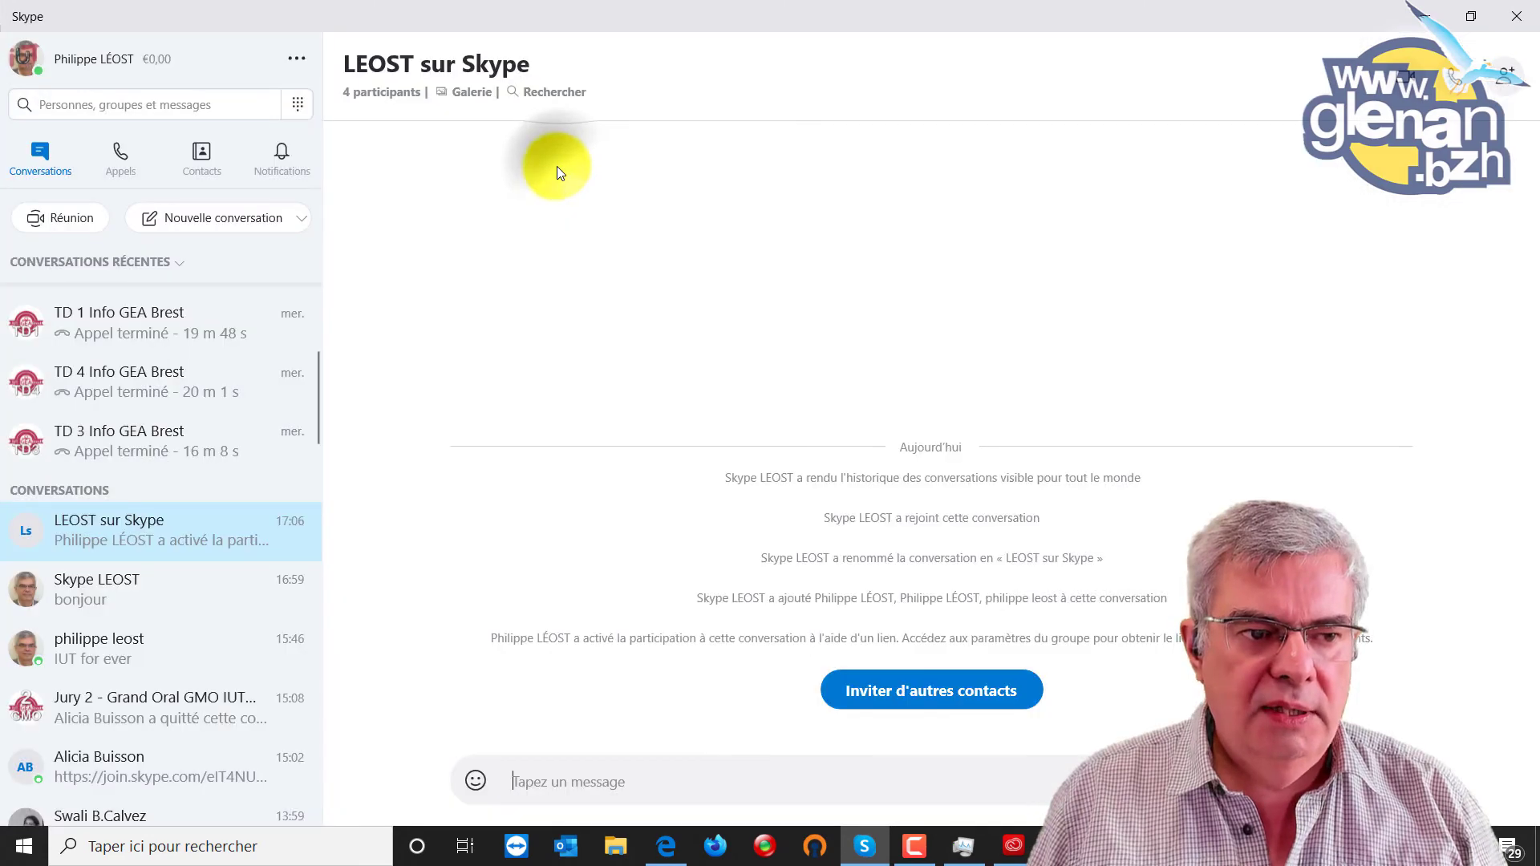
scroll(128, 516, up, 3)
scroll(132, 513, up, 1)
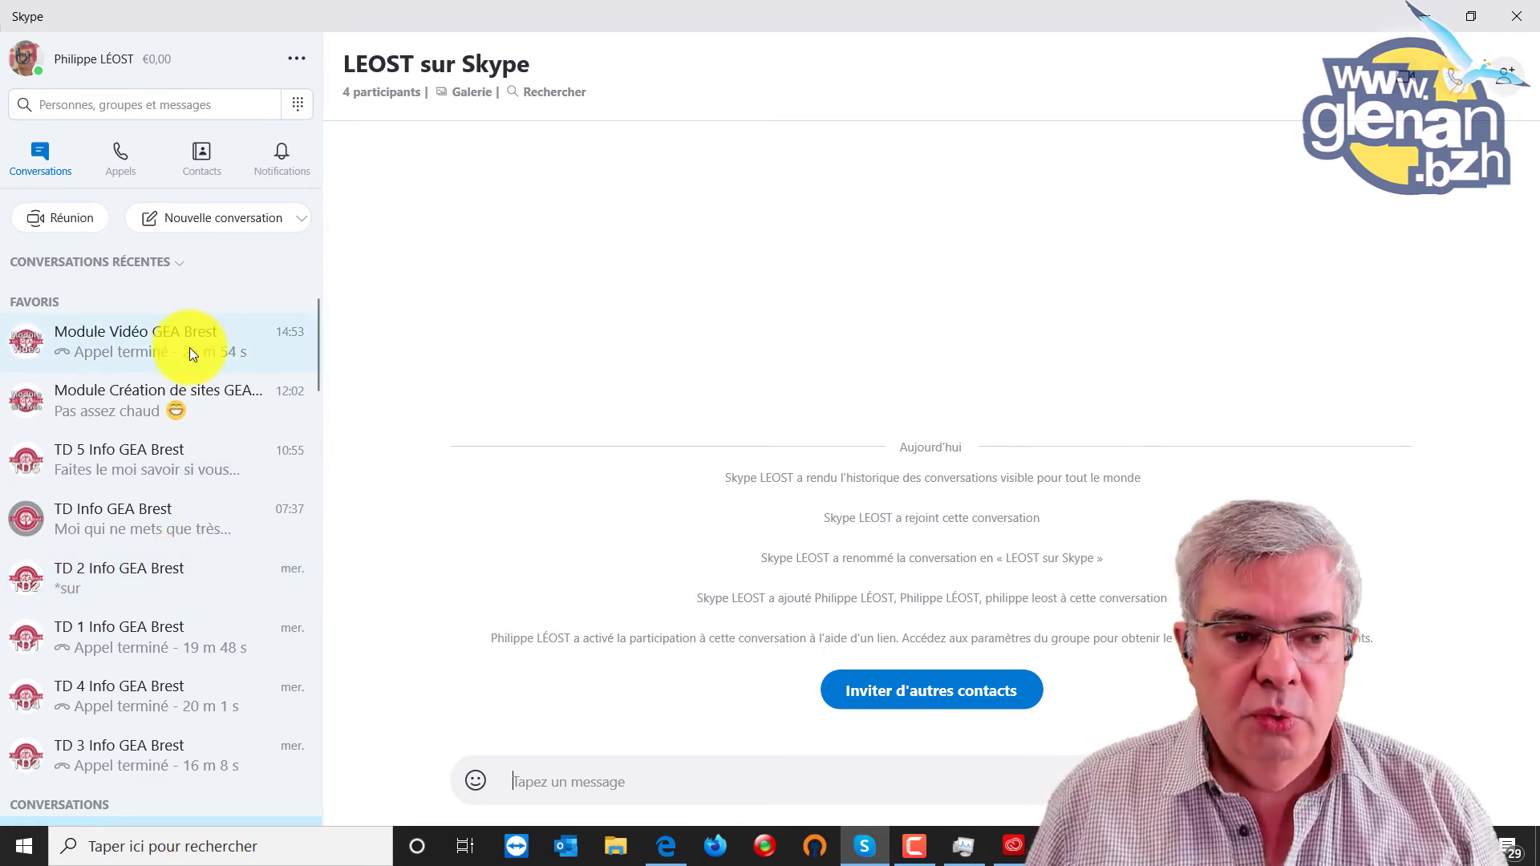
scroll(176, 684, down, 3)
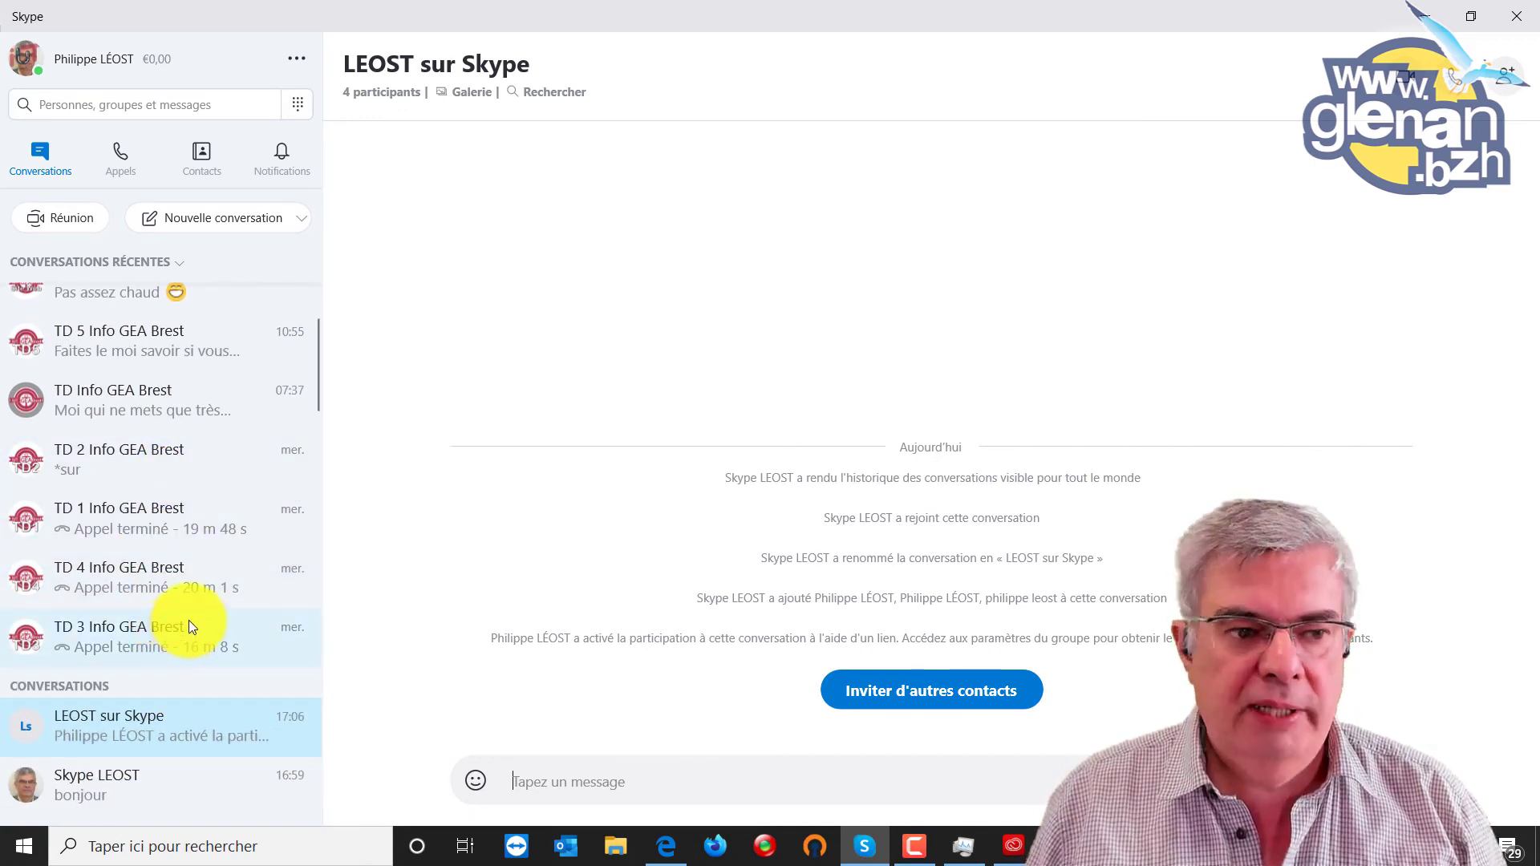
scroll(195, 619, up, 3)
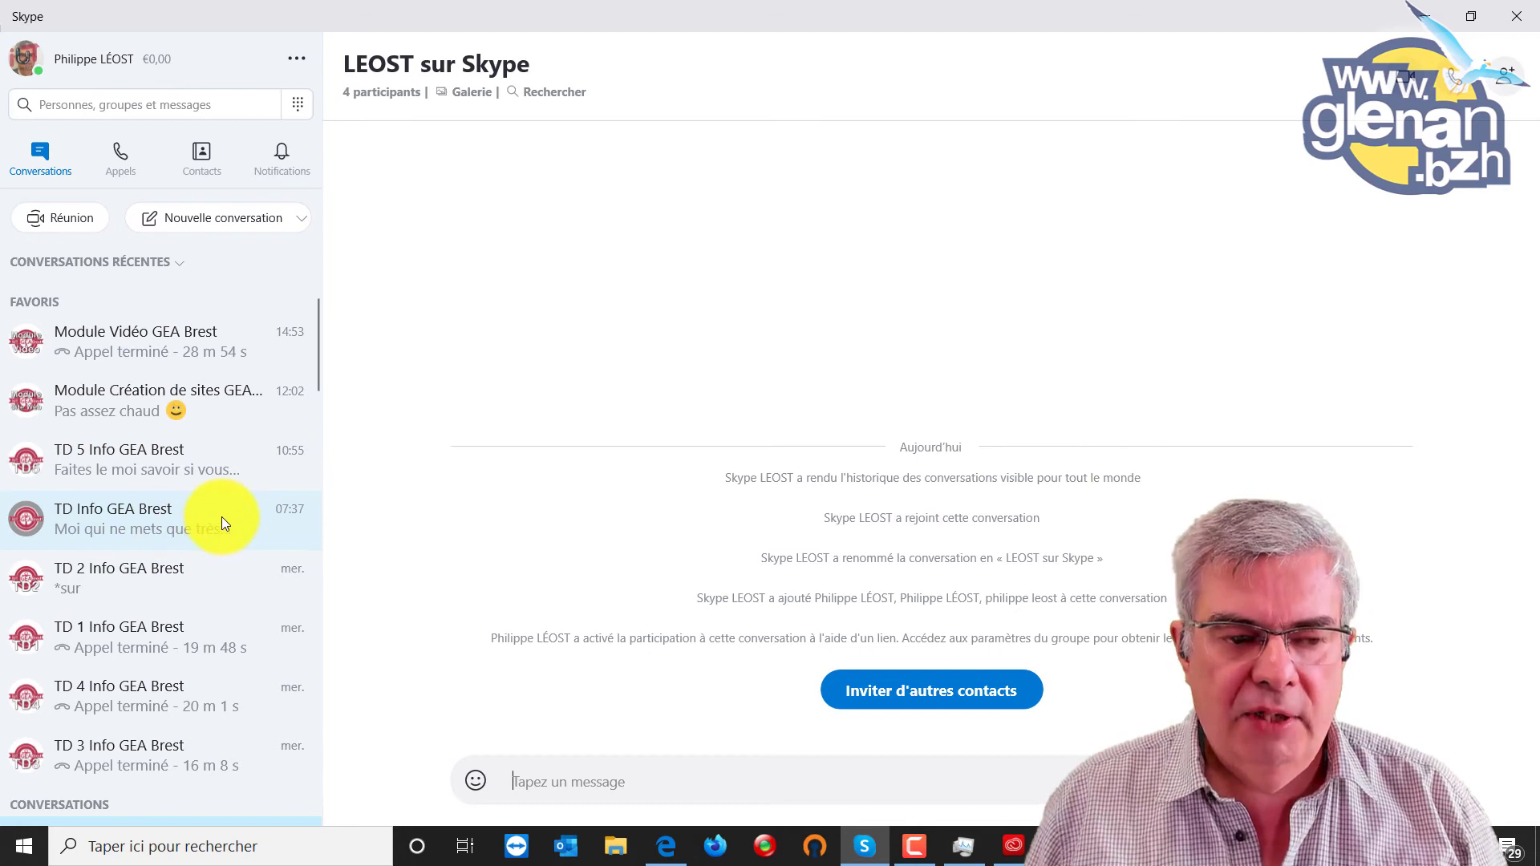
scroll(225, 513, down, 3)
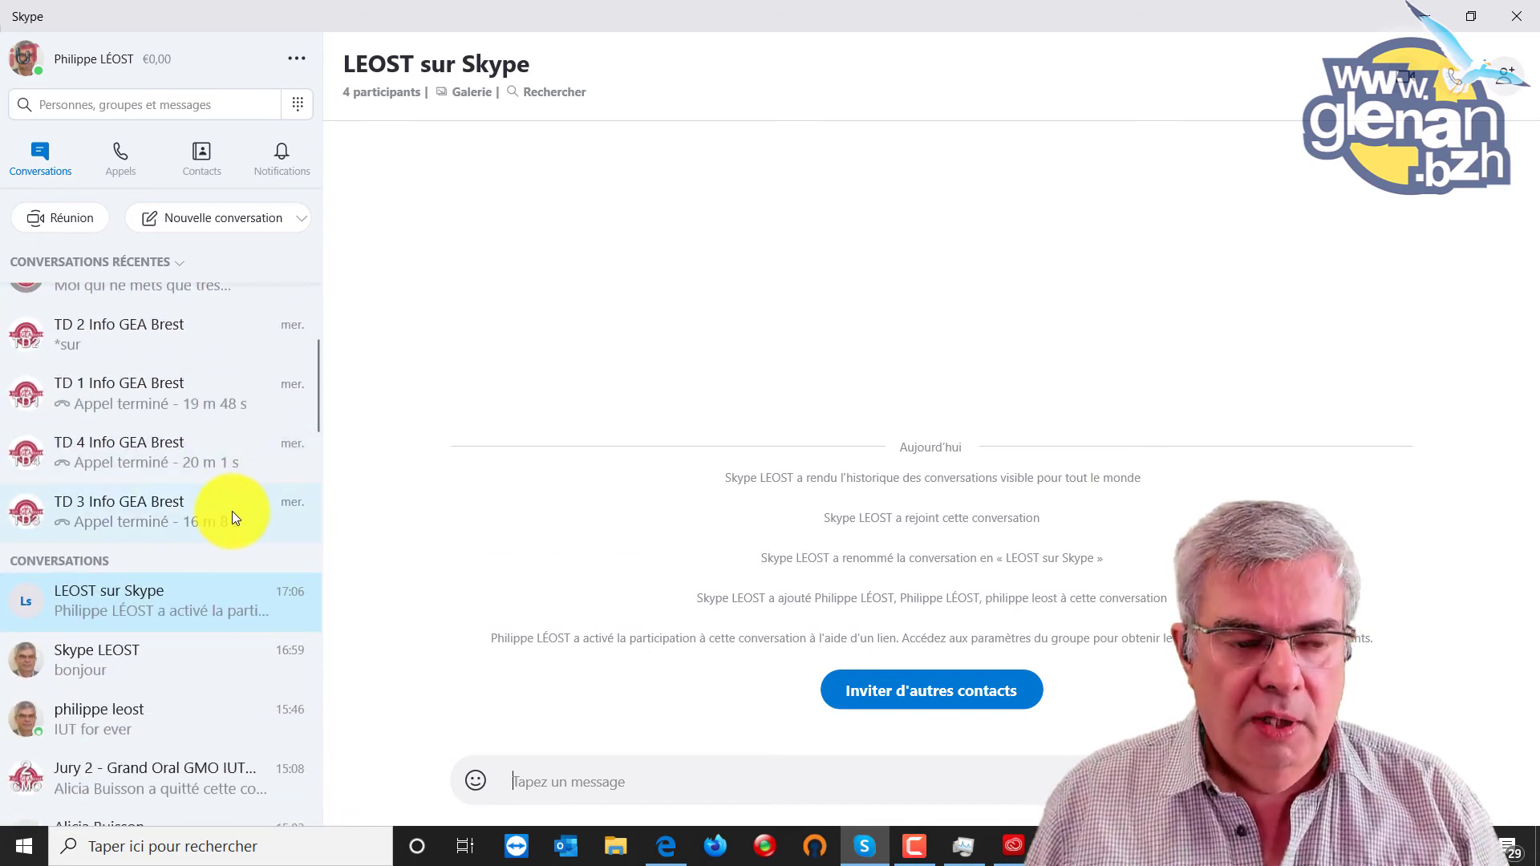
scroll(233, 513, down, 2)
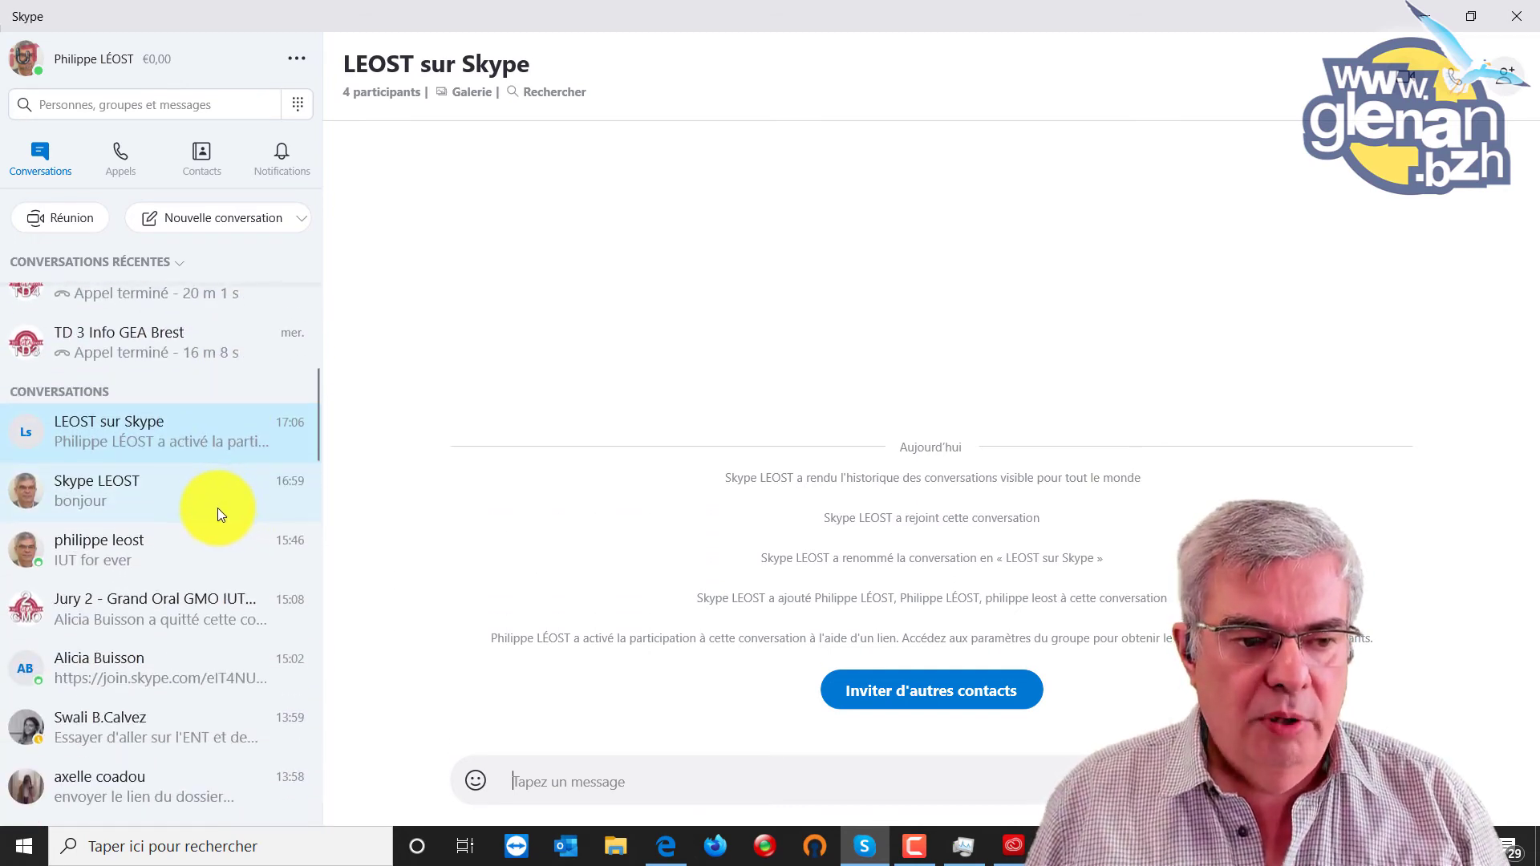
scroll(218, 507, down, 2)
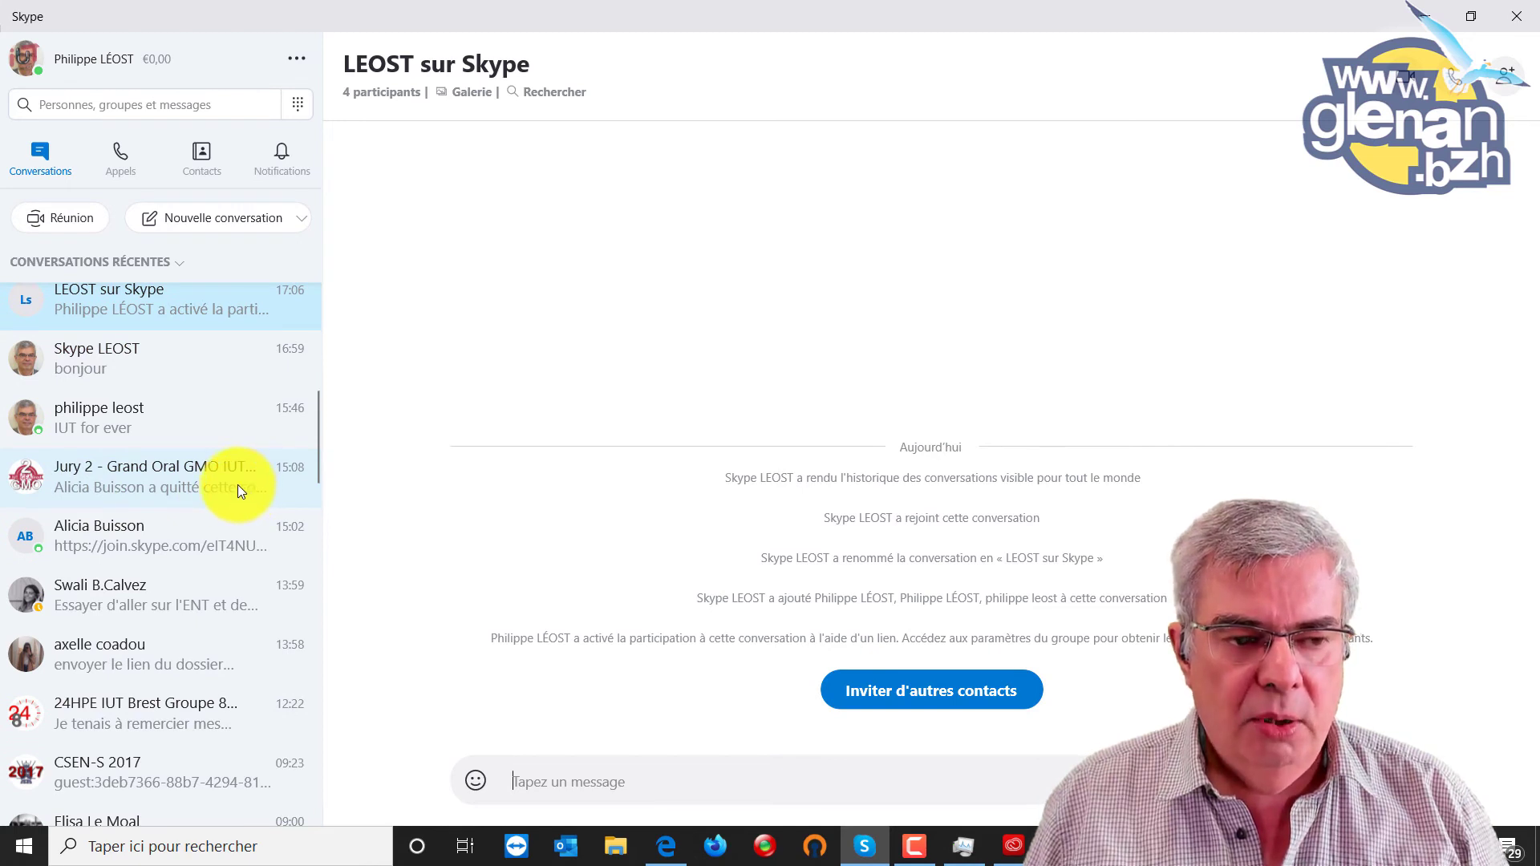
scroll(227, 478, down, 2)
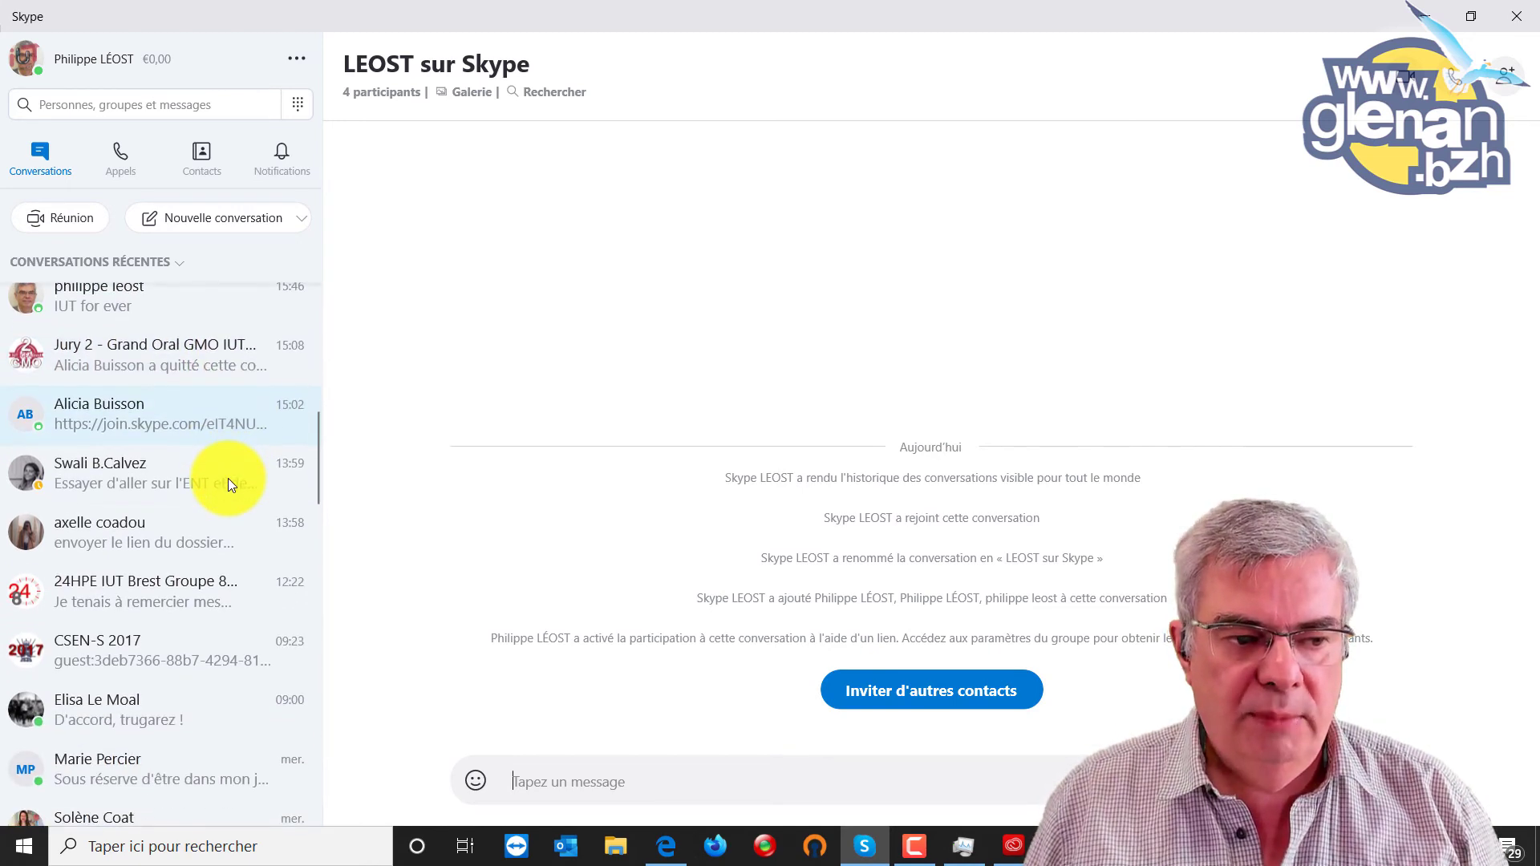
scroll(228, 478, down, 2)
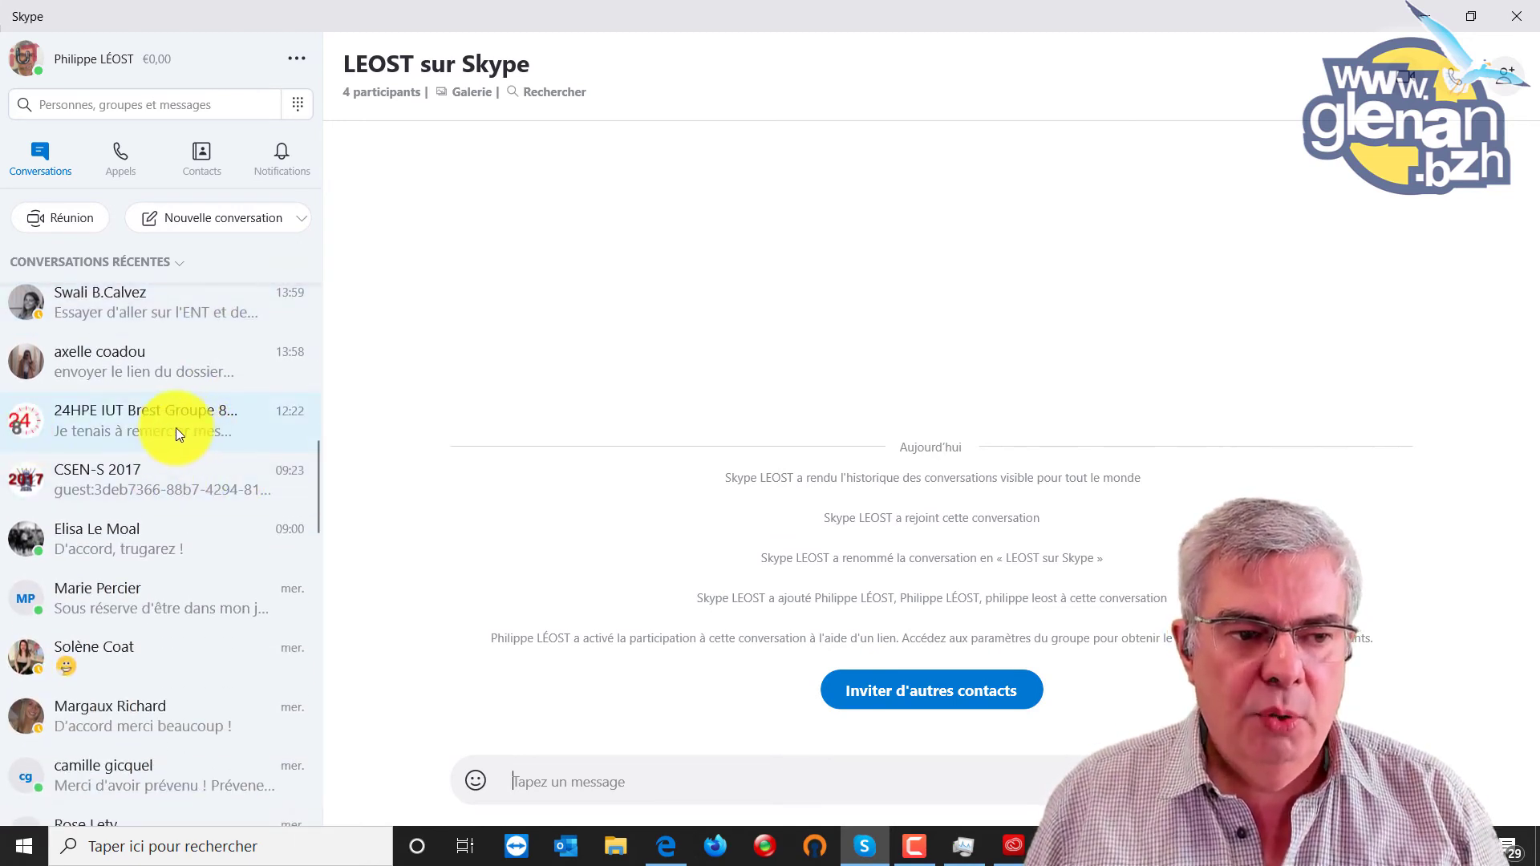
scroll(161, 425, down, 7)
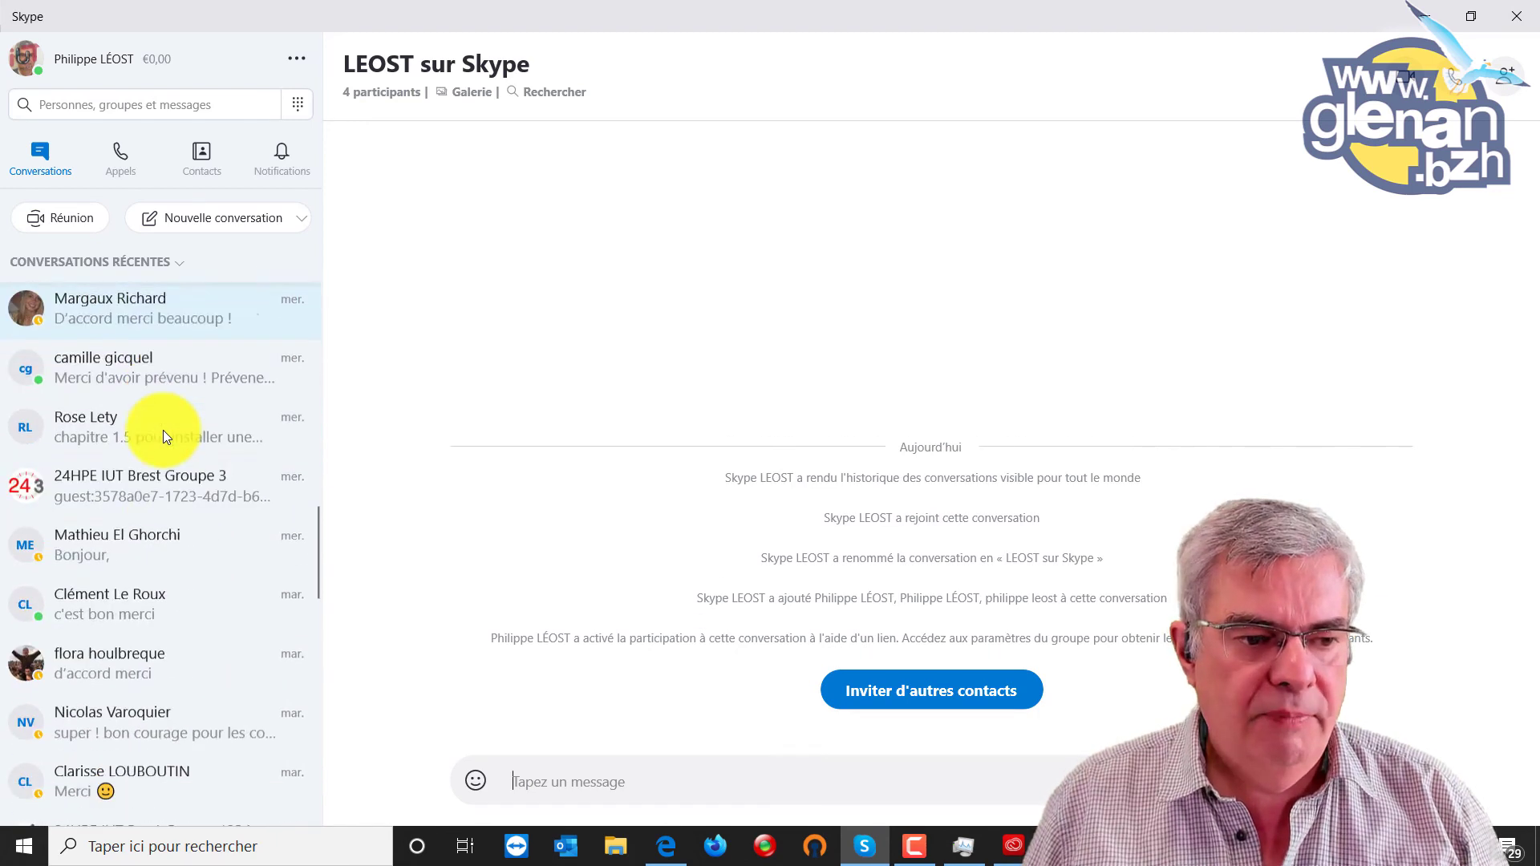
scroll(162, 430, down, 5)
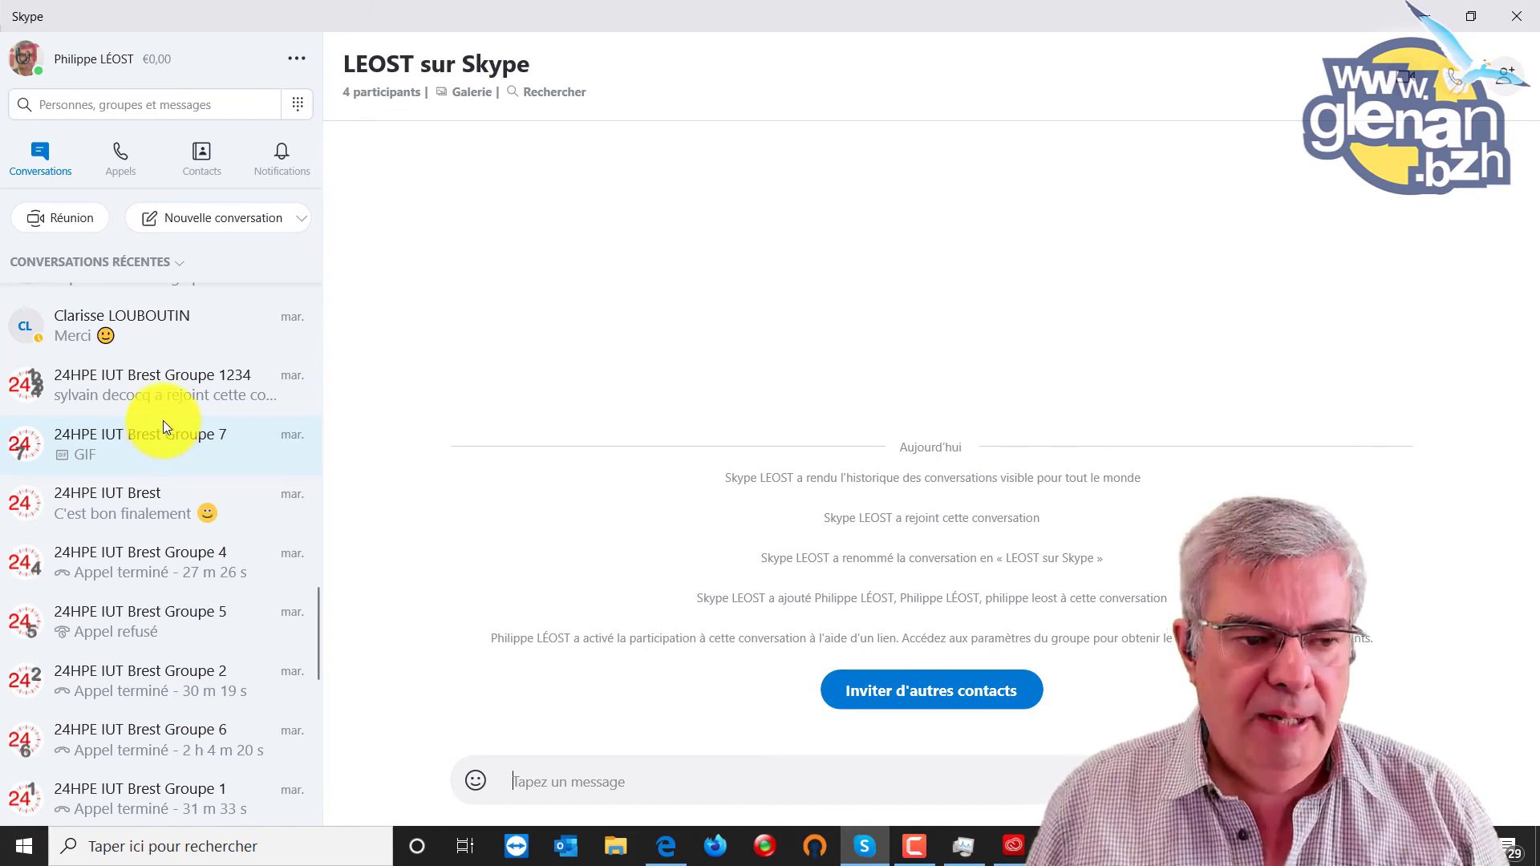
scroll(162, 422, down, 5)
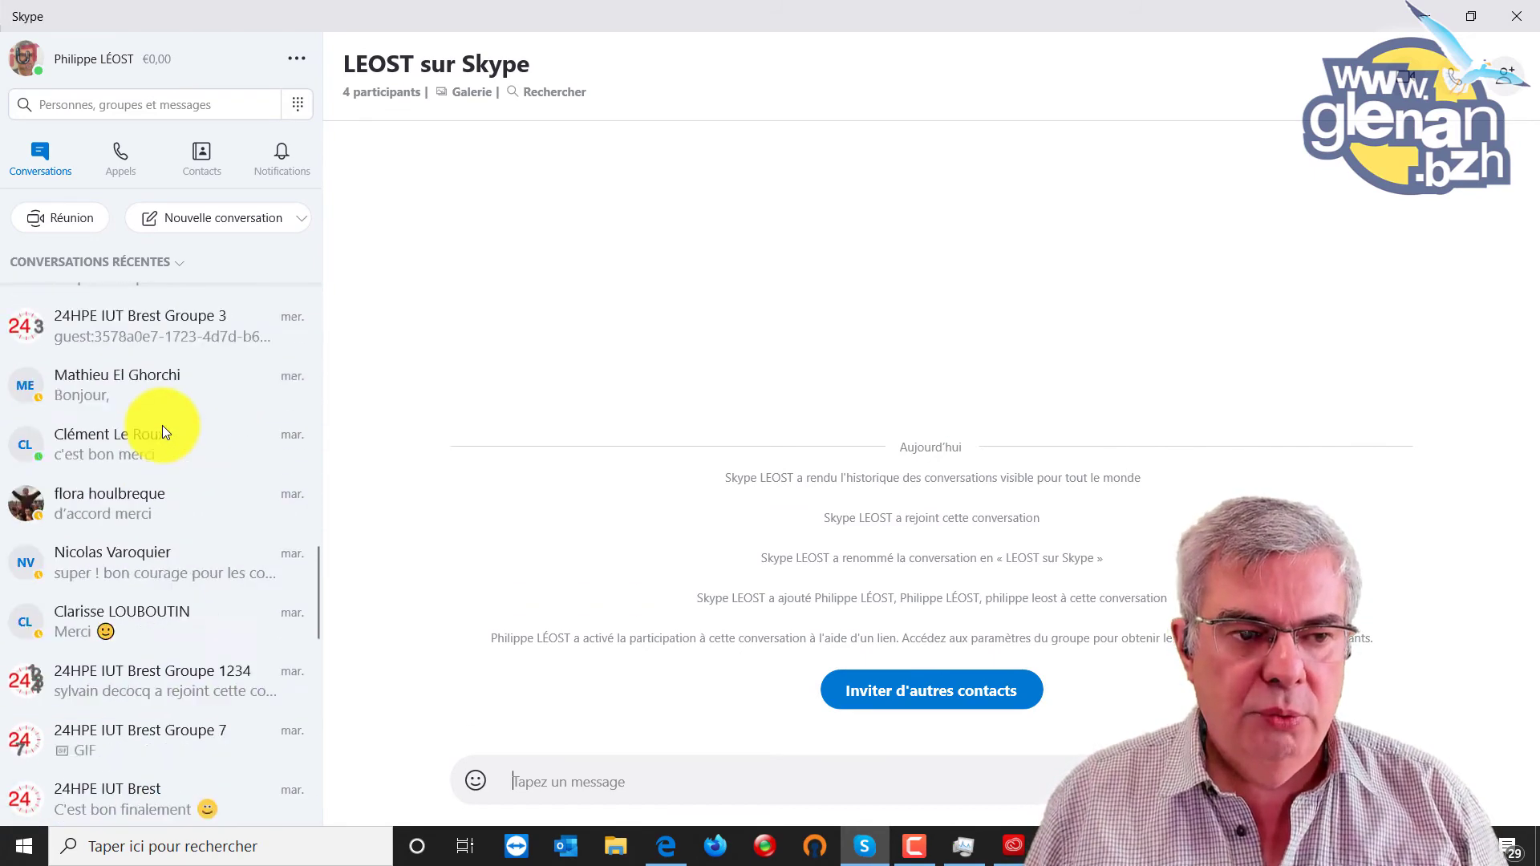
scroll(162, 425, up, 6)
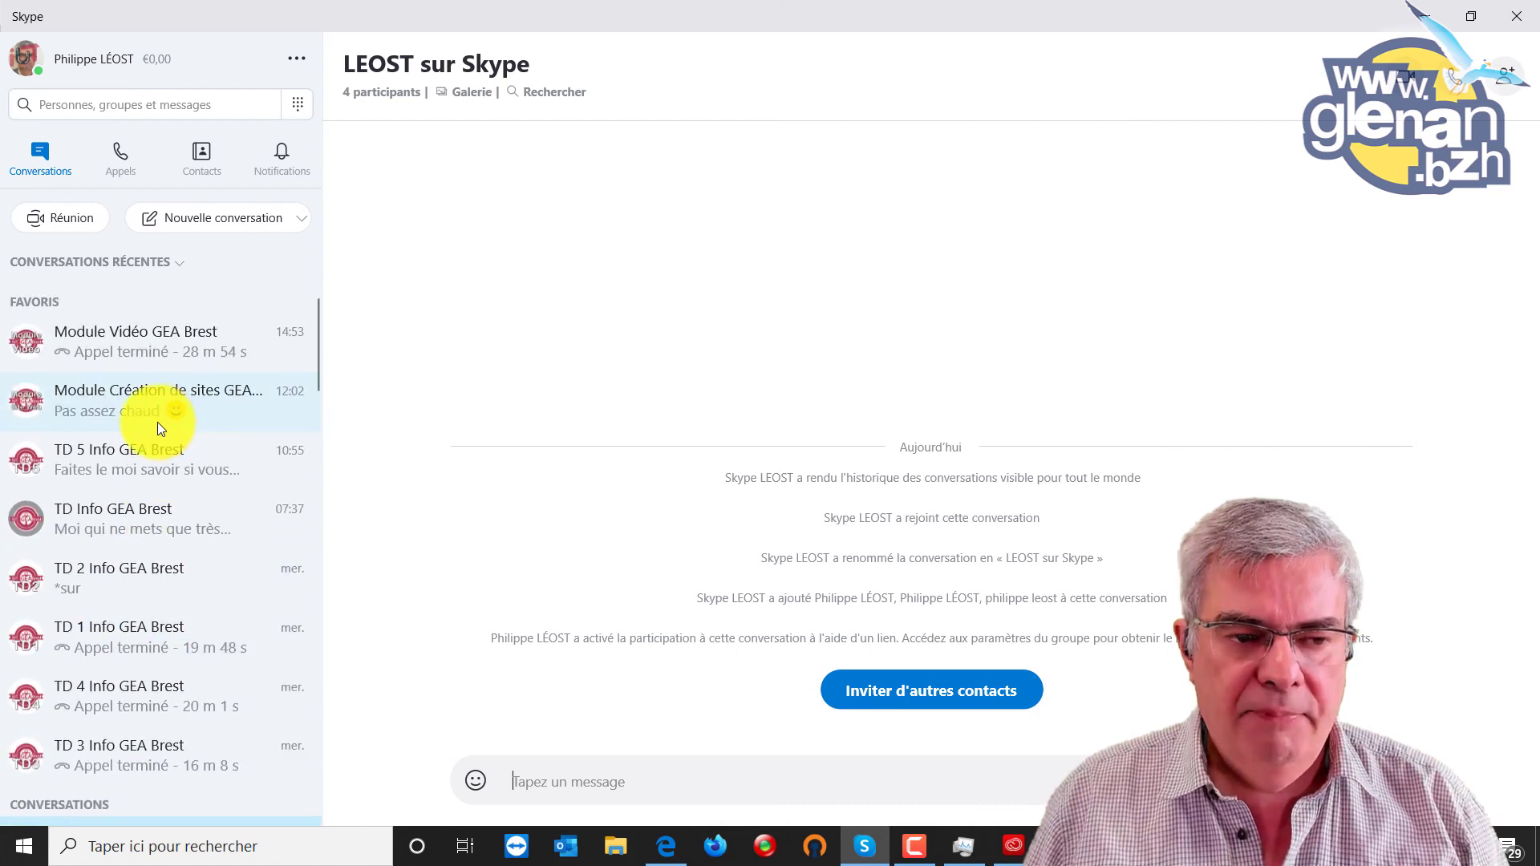